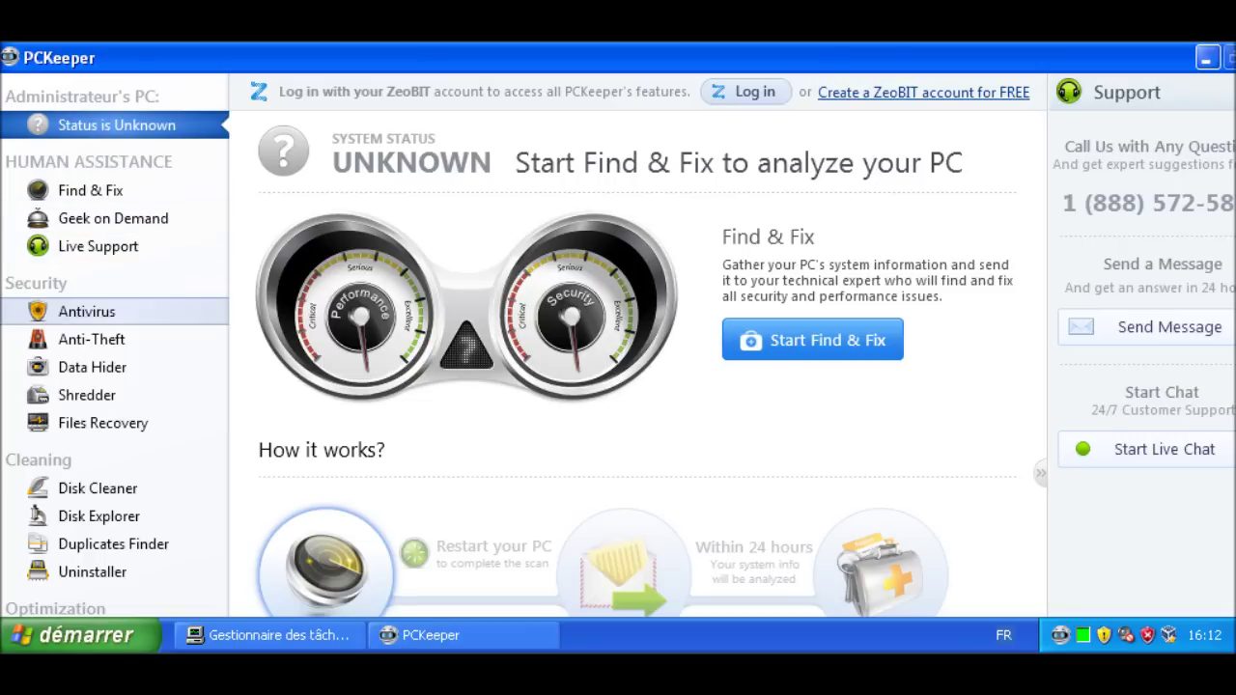
Open the Antivirus section of PCKeeper and start an antivirus update
{"action": "left_click", "coordinate": [87, 312]}
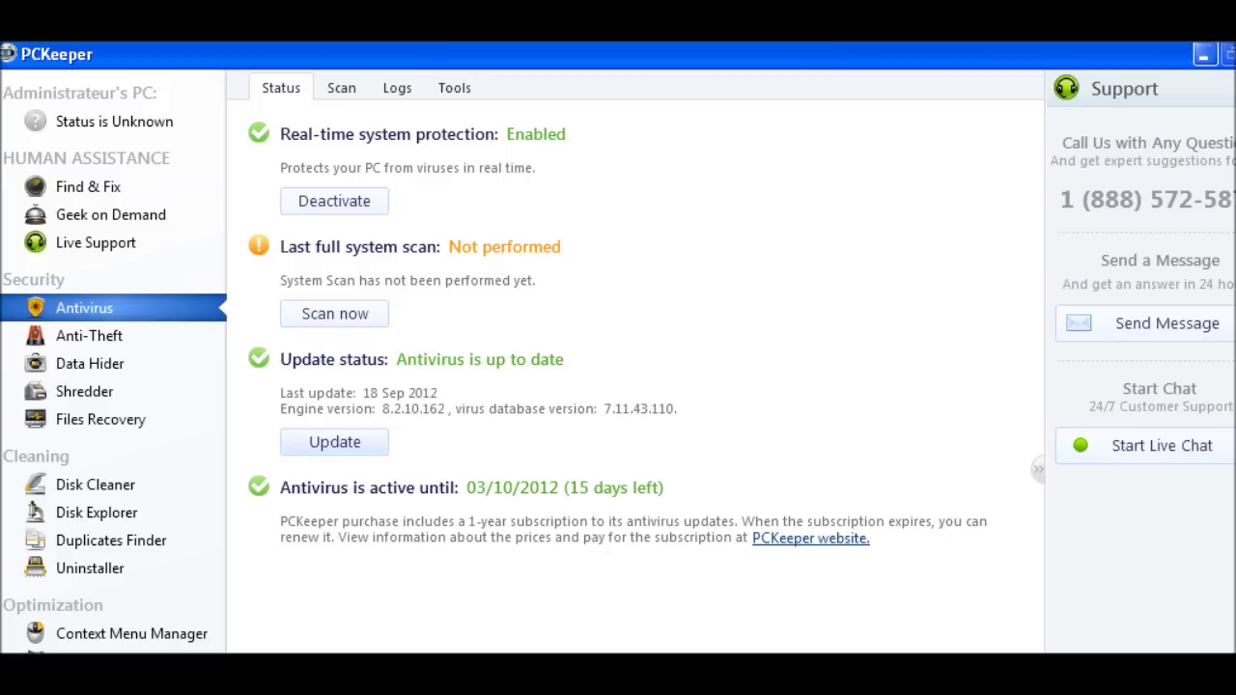
{"action": "left_click", "coordinate": [334, 441]}
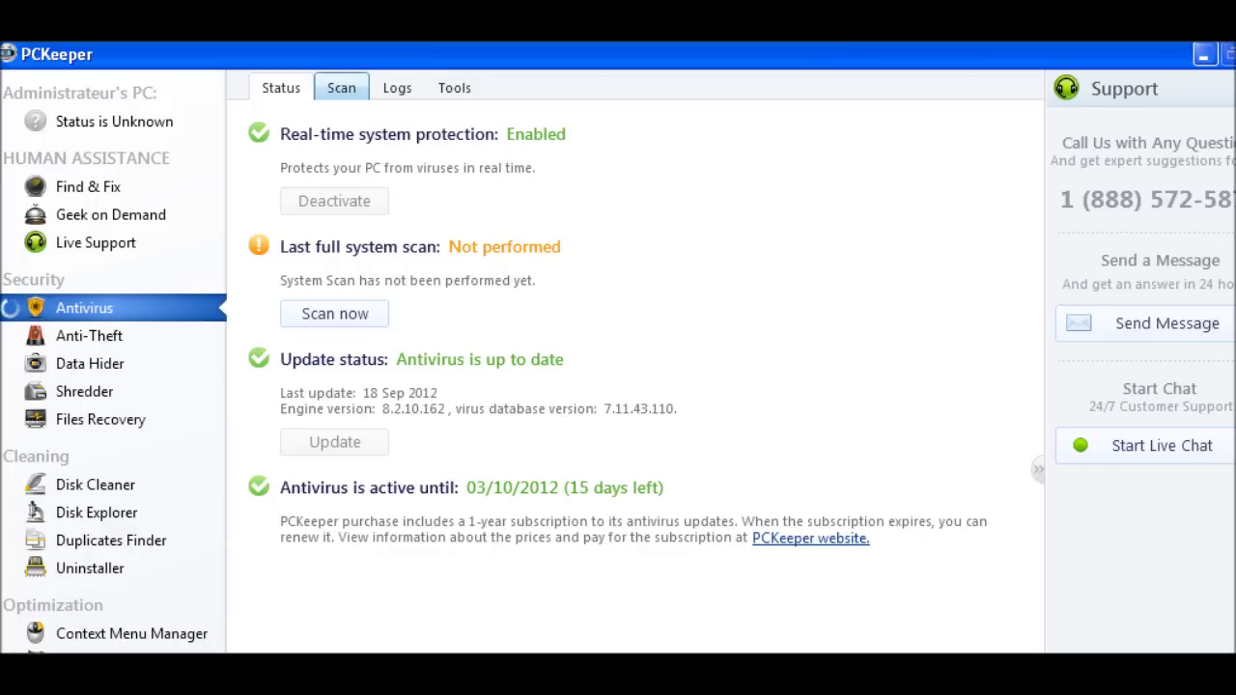
Review the antivirus scan options, logs and quarantine tools, and close the PCKeeper window
{"action": "left_click", "coordinate": [341, 87]}
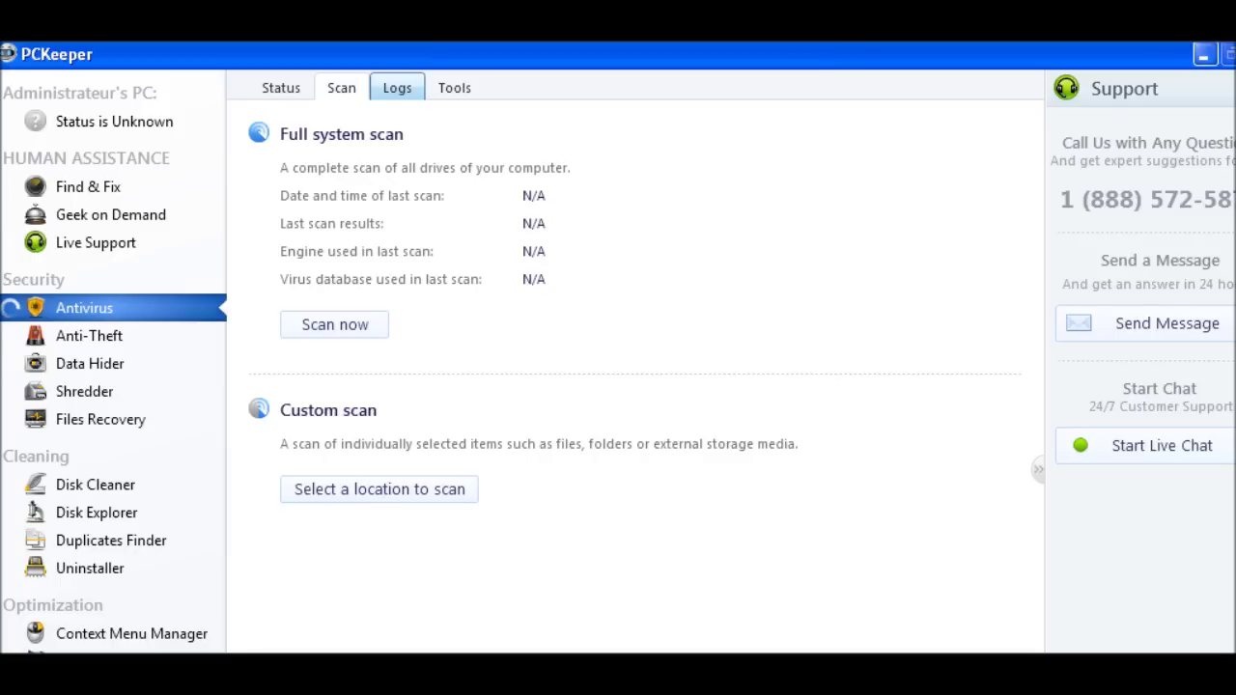
{"action": "left_click", "coordinate": [397, 88]}
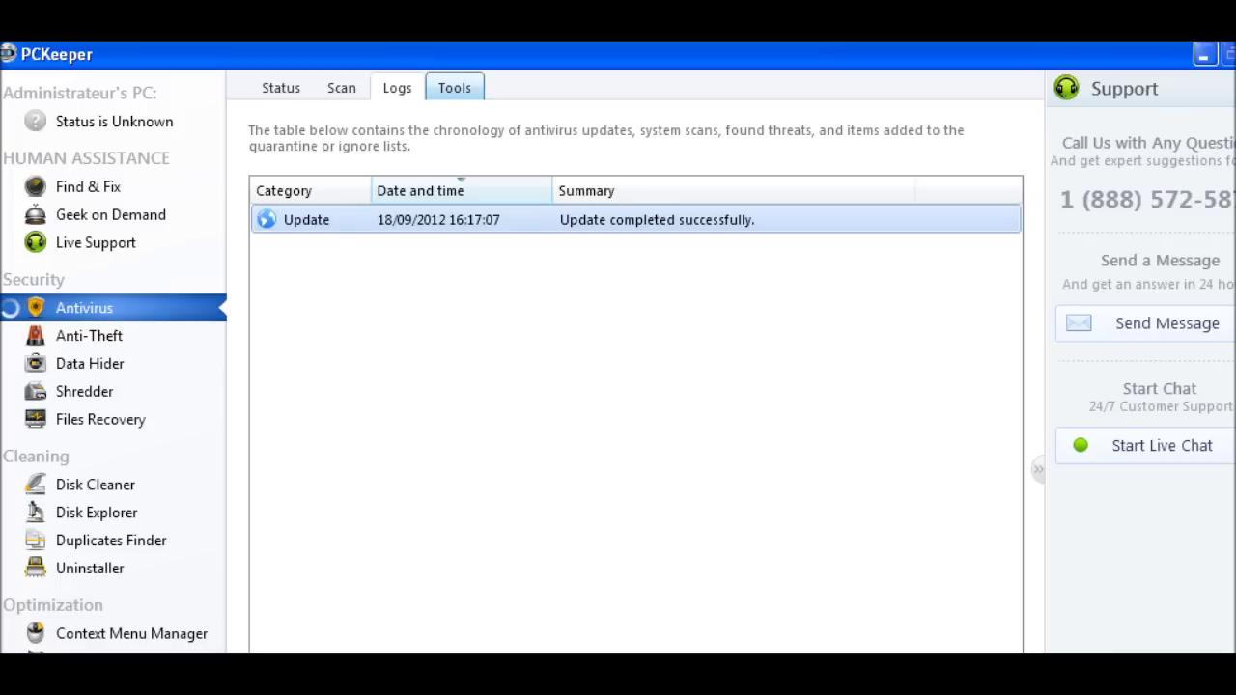
{"action": "left_click", "coordinate": [454, 88]}
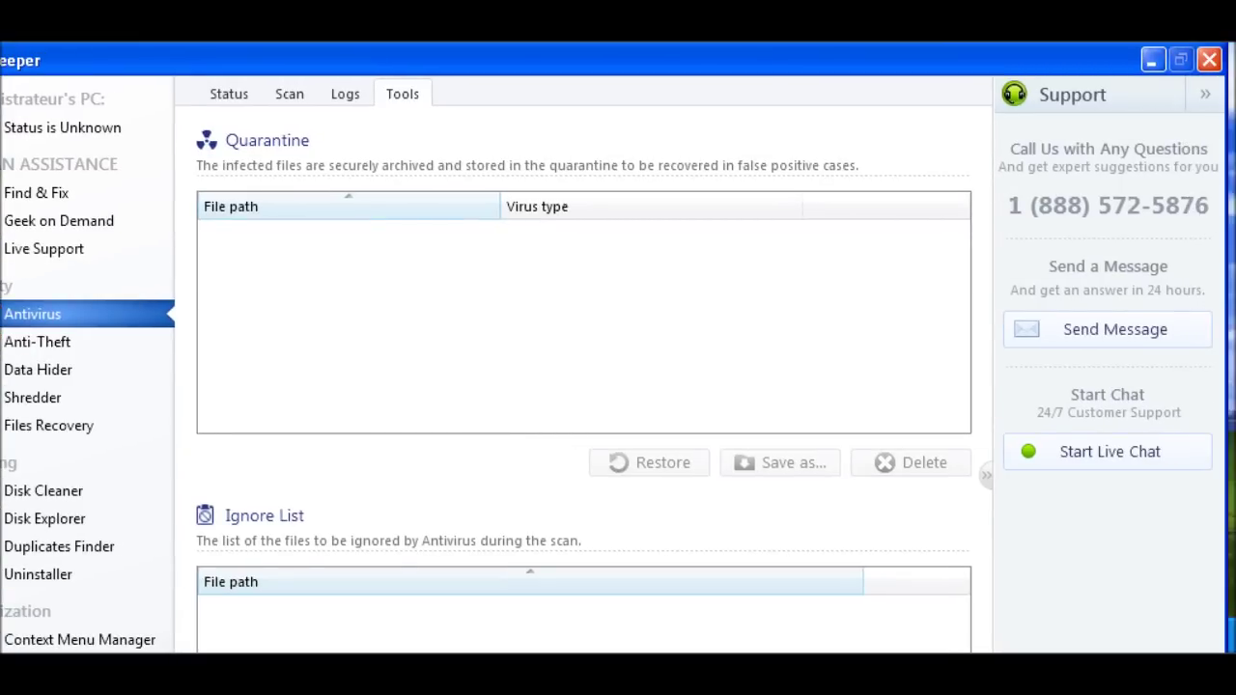
{"action": "left_click", "coordinate": [1209, 60]}
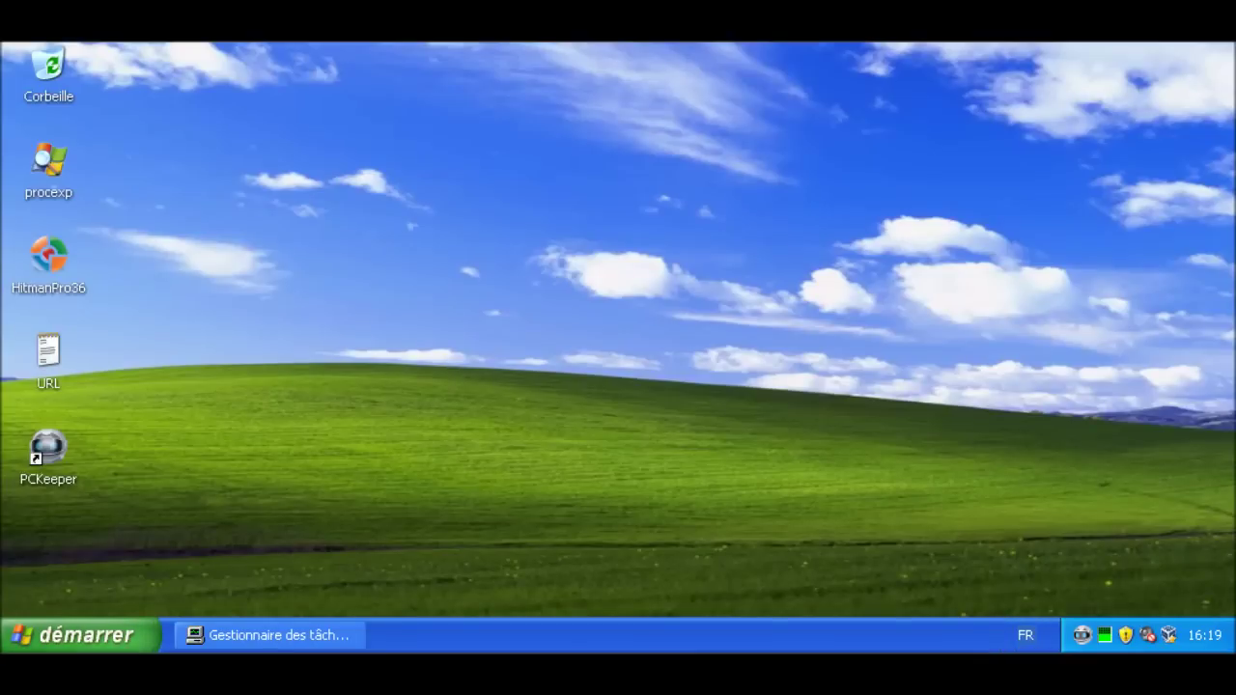
Open the URL text file from the desktop and dismiss the PCKeeper update notification
{"action": "left_click", "coordinate": [49, 351]}
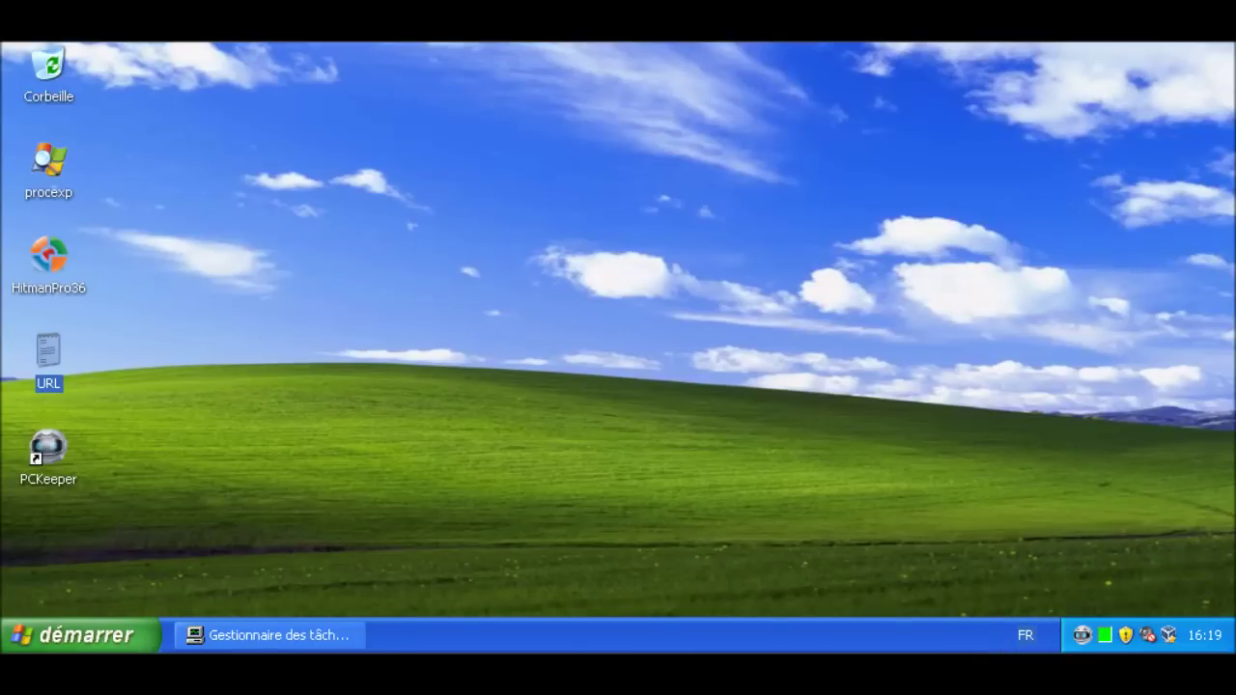
{"action": "key", "text": "Return"}
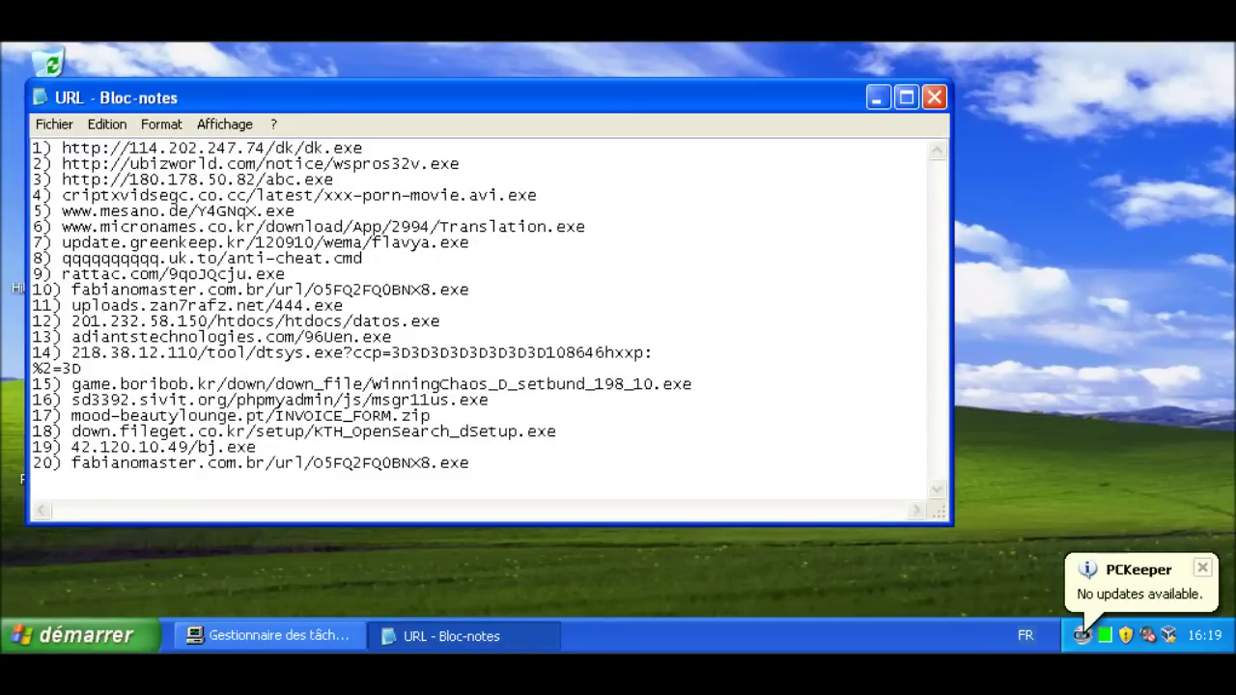
{"action": "left_click", "coordinate": [1202, 568]}
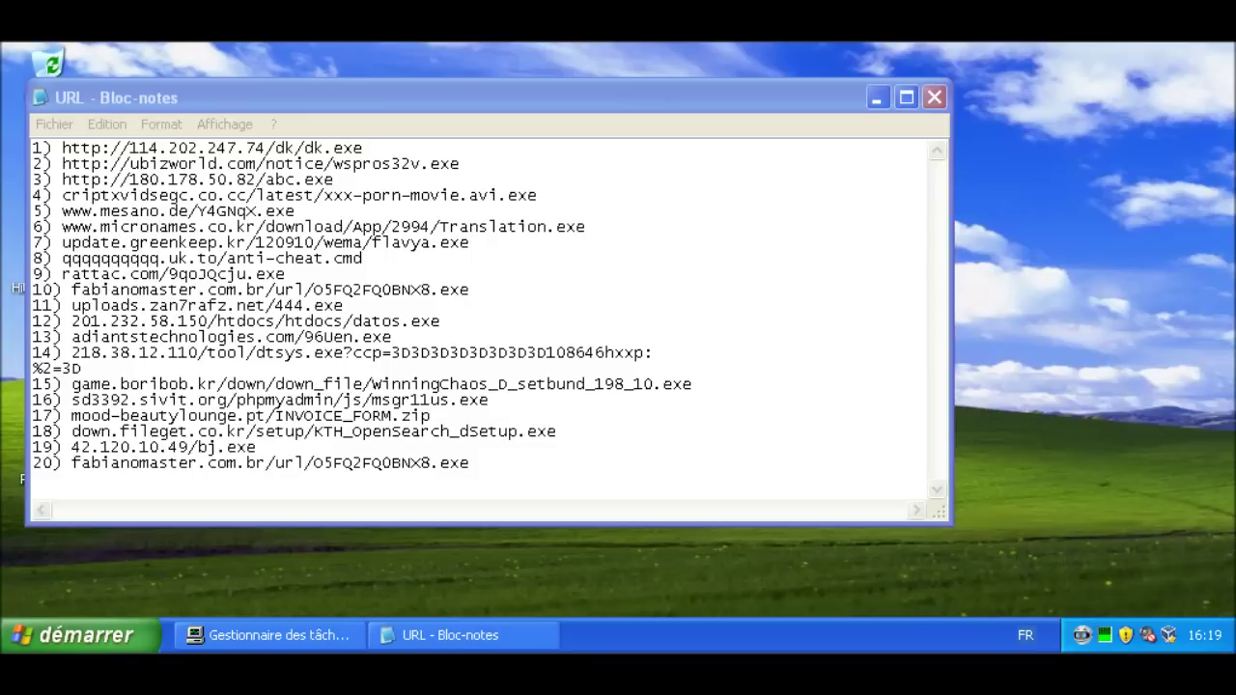
Launch Internet Explorer, dismiss its welcome setup dialog and maximize the browser window
{"action": "left_click", "coordinate": [72, 635]}
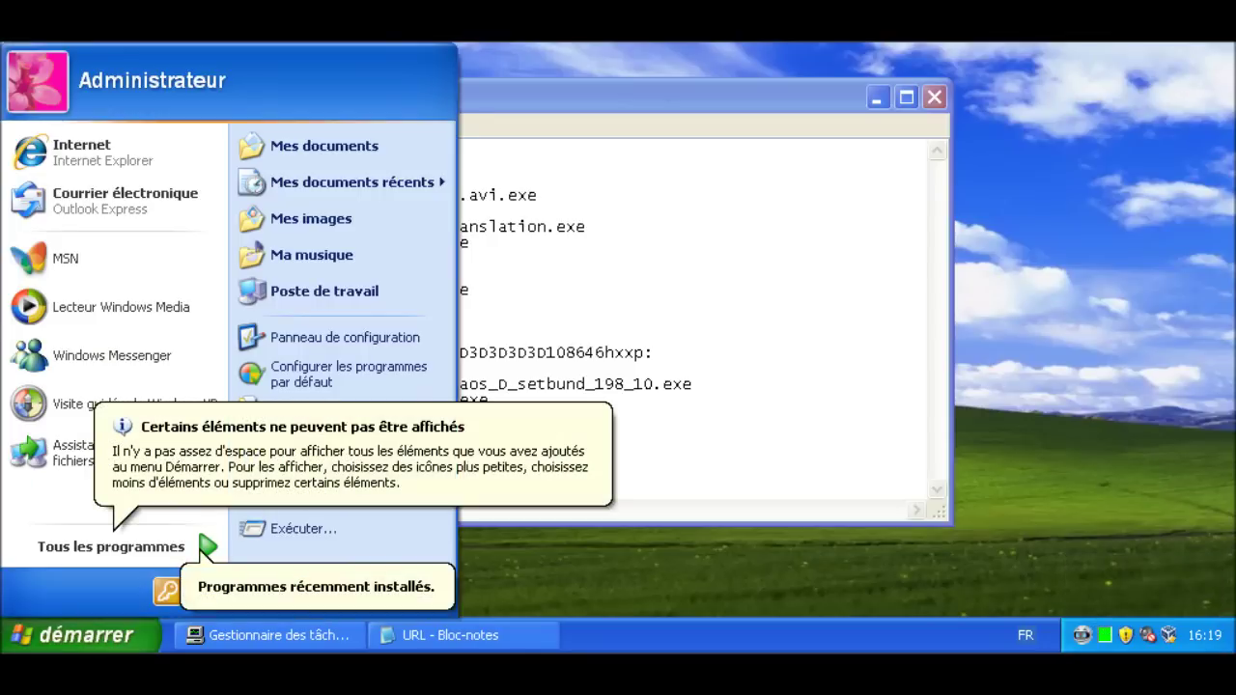
{"action": "left_click", "coordinate": [114, 152]}
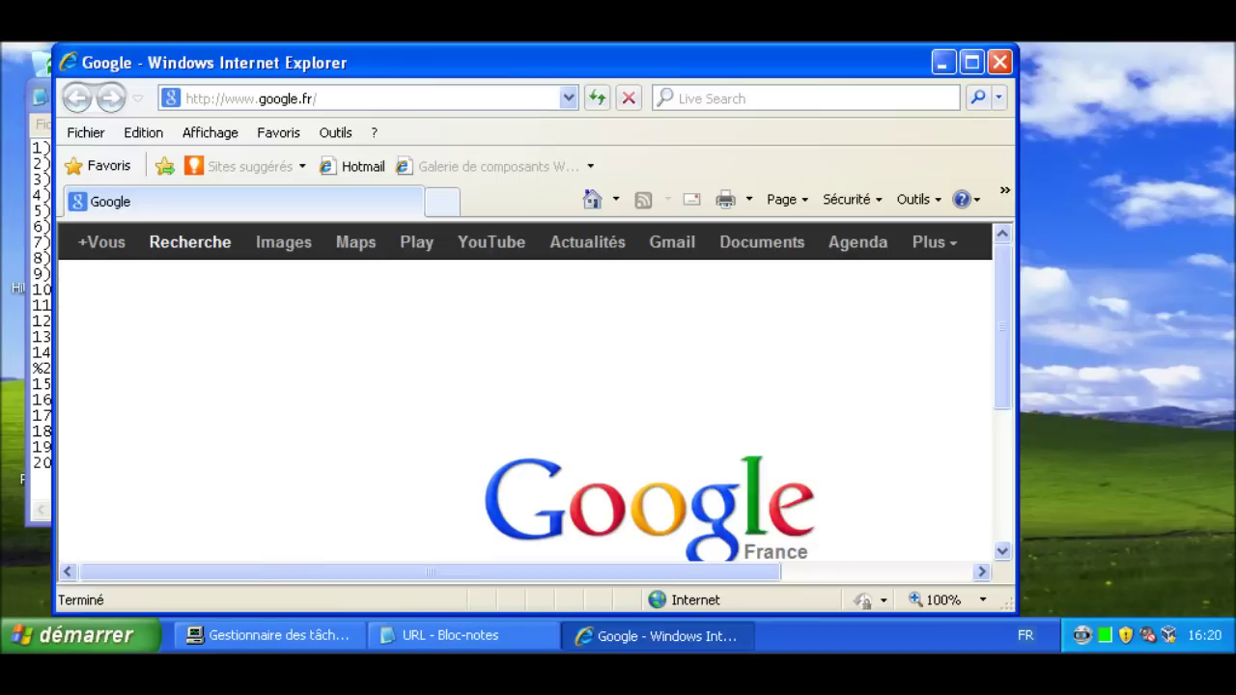
{"action": "scroll", "coordinate": [525, 392], "scroll_direction": "down", "scroll_amount": 1}
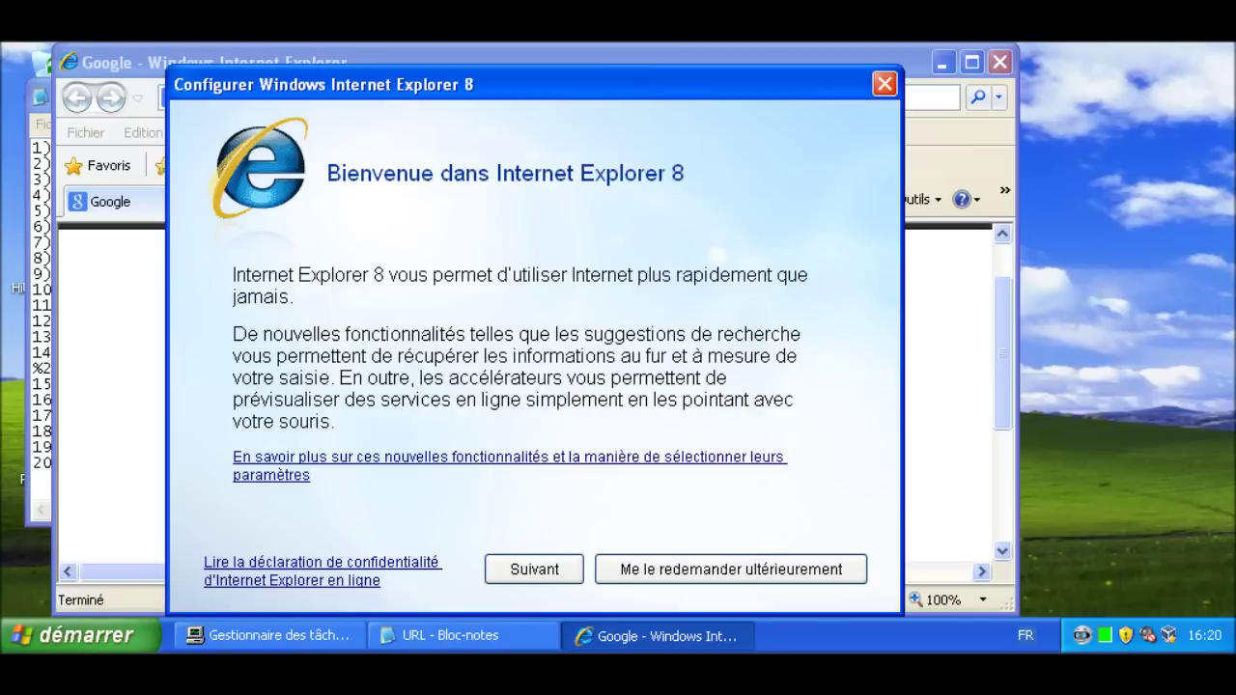
{"action": "left_click", "coordinate": [885, 84]}
{"action": "left_click", "coordinate": [971, 63]}
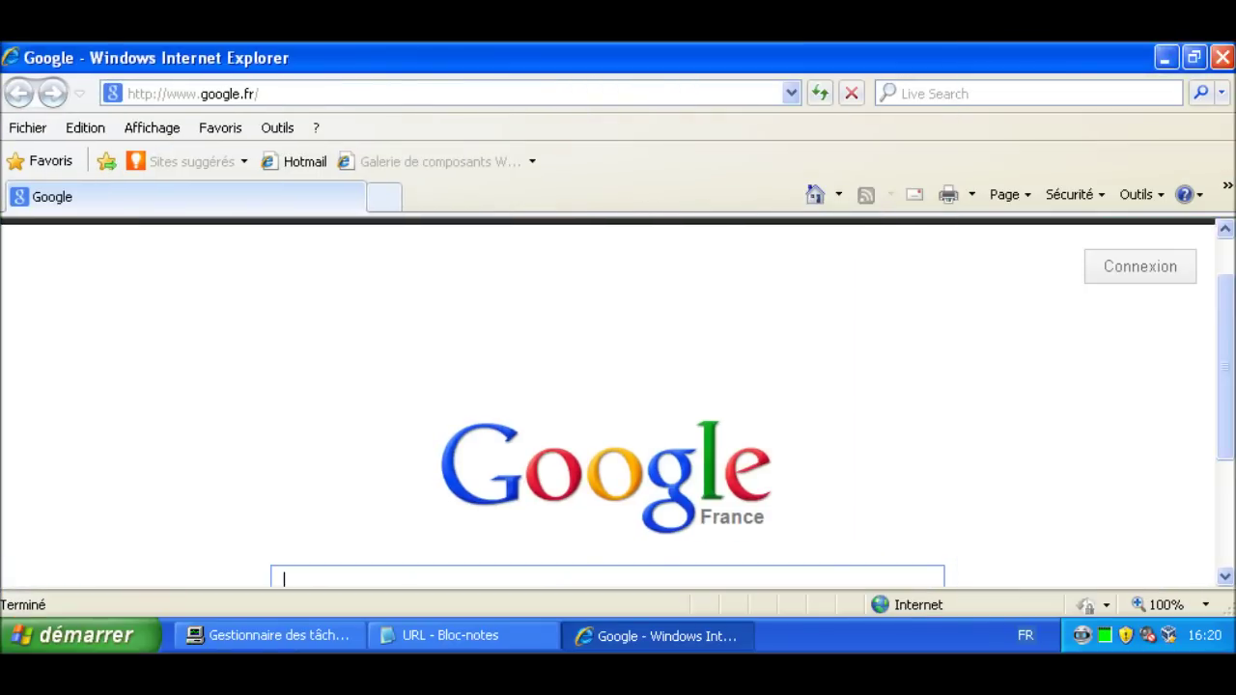
Copy the first URL, ending in dk/dk.exe, from the Notepad list and enter it as the address in Internet Explorer
{"action": "left_click", "coordinate": [450, 635]}
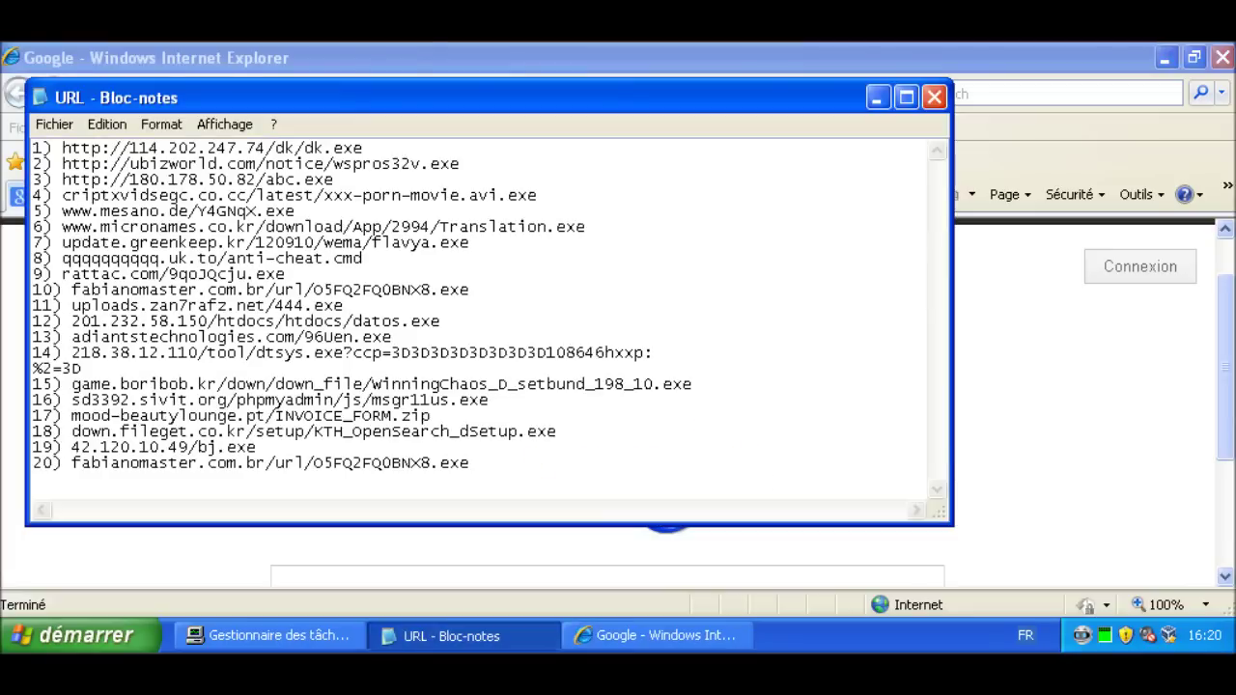
{"action": "left_click_drag", "start_coordinate": [364, 147], "coordinate": [63, 148]}
{"action": "key", "text": "ctrl+c"}
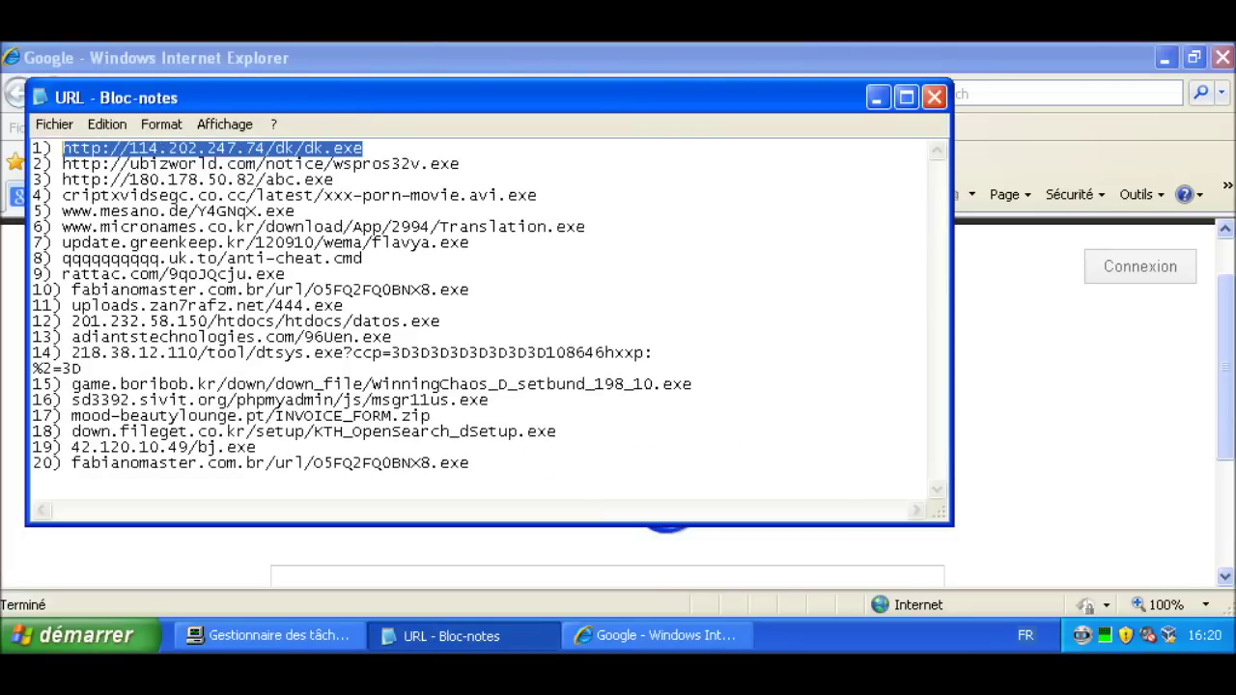
{"action": "key", "text": "Escape"}
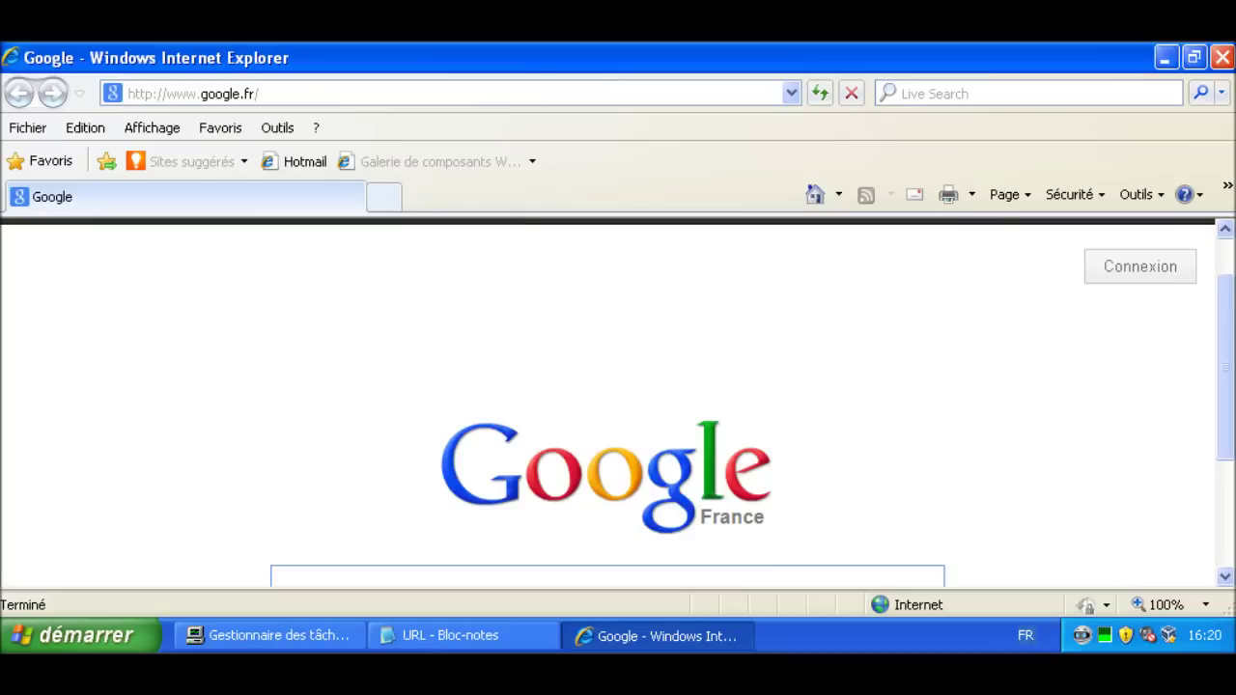
{"action": "left_click", "coordinate": [193, 94]}
{"action": "key", "text": "ctrl+v"}
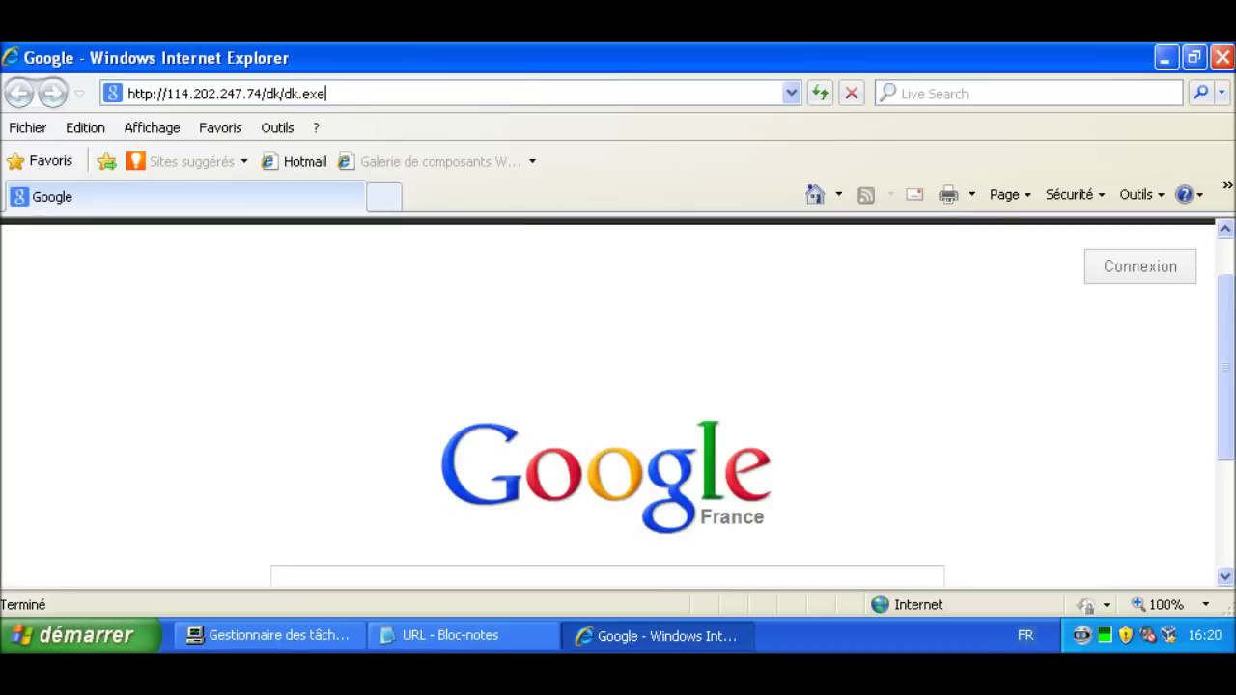
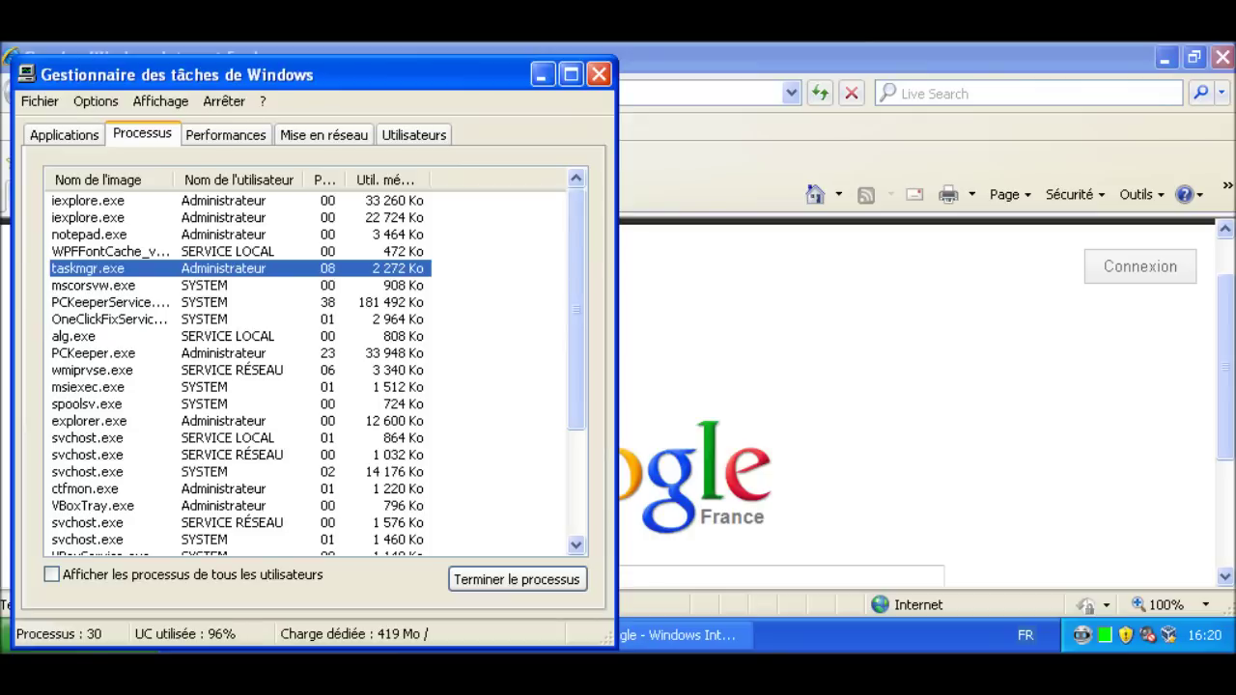
Examine the running processes in the Windows Task Manager, and minimize it
{"action": "scroll", "coordinate": [318, 373], "scroll_direction": "down", "scroll_amount": 3}
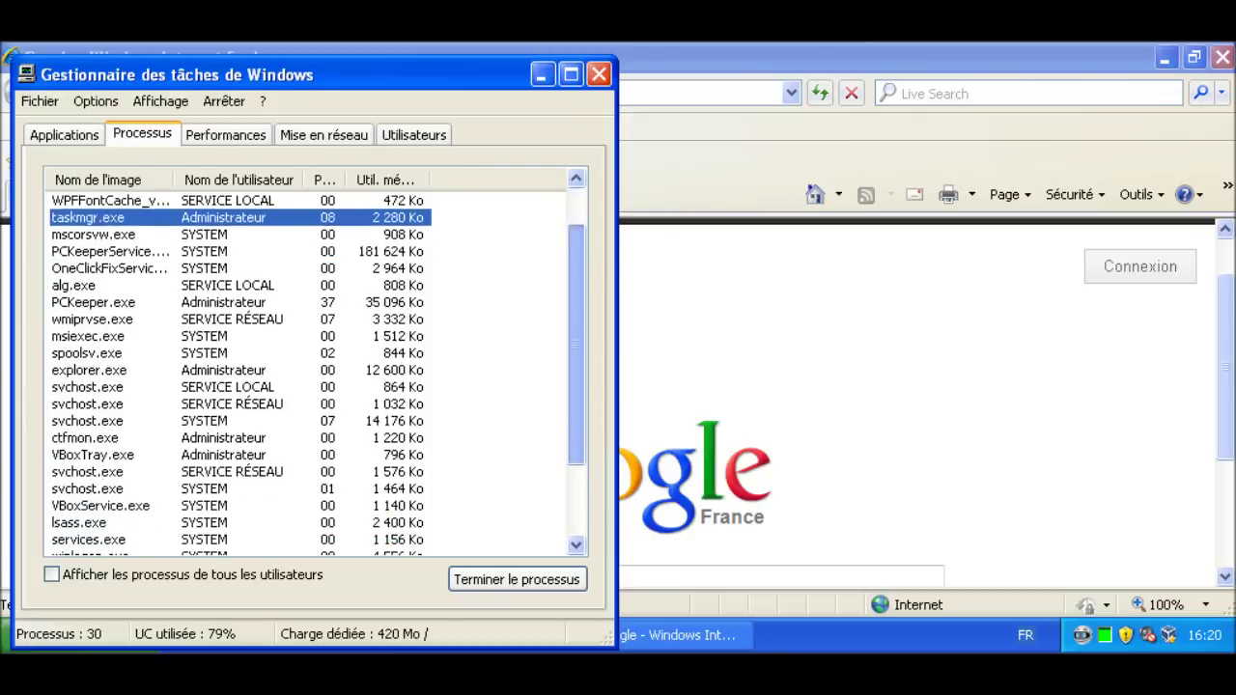
{"action": "left_click_drag", "start_coordinate": [576, 413], "coordinate": [576, 309]}
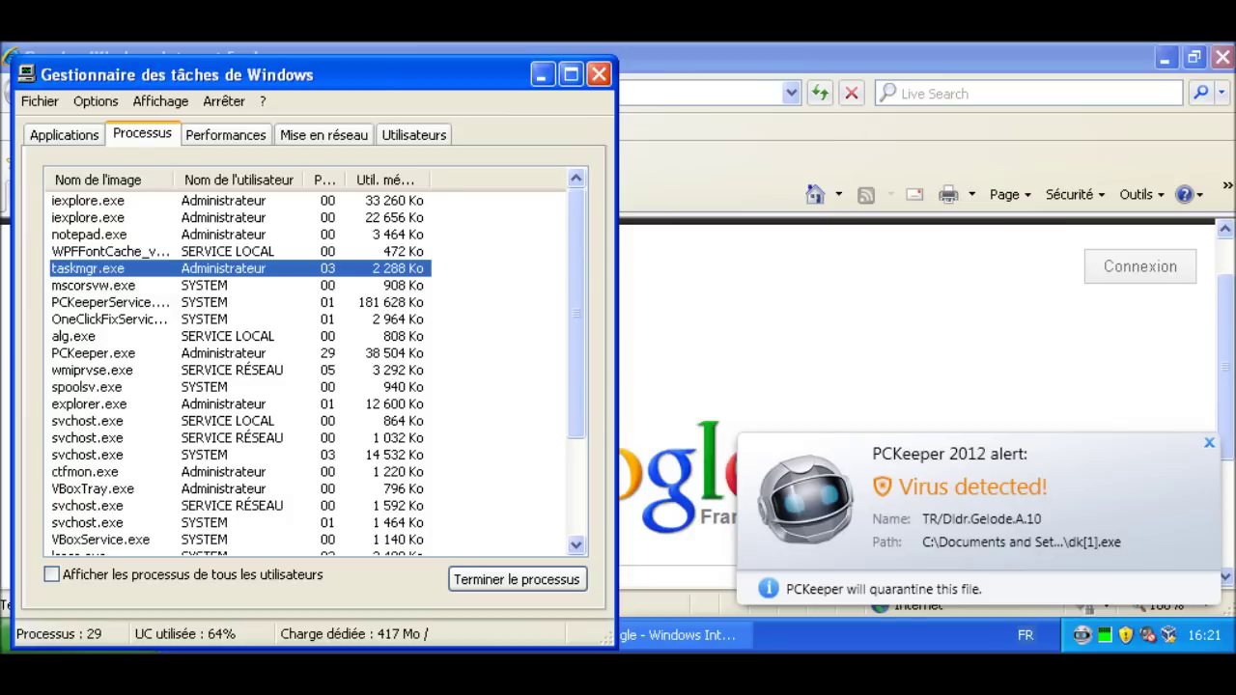
{"action": "left_click", "coordinate": [543, 74]}
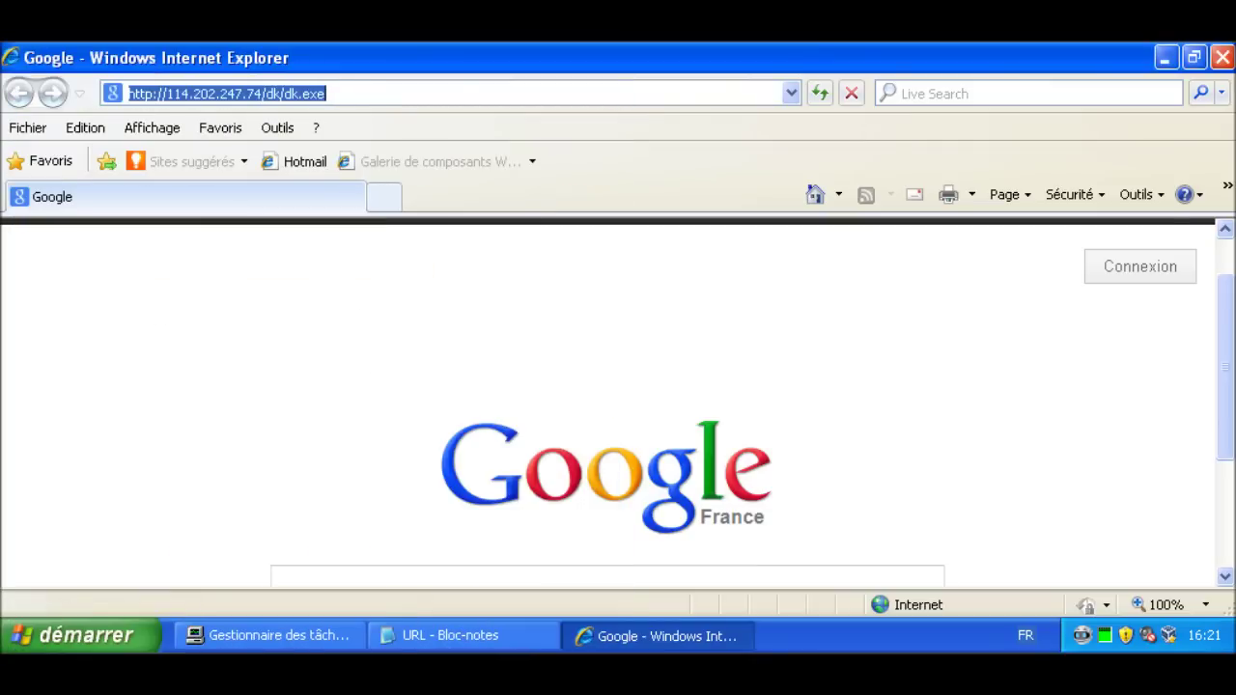
Mark the first URL in the Notepad list with a "v" in front of the address
{"action": "left_click", "coordinate": [453, 635]}
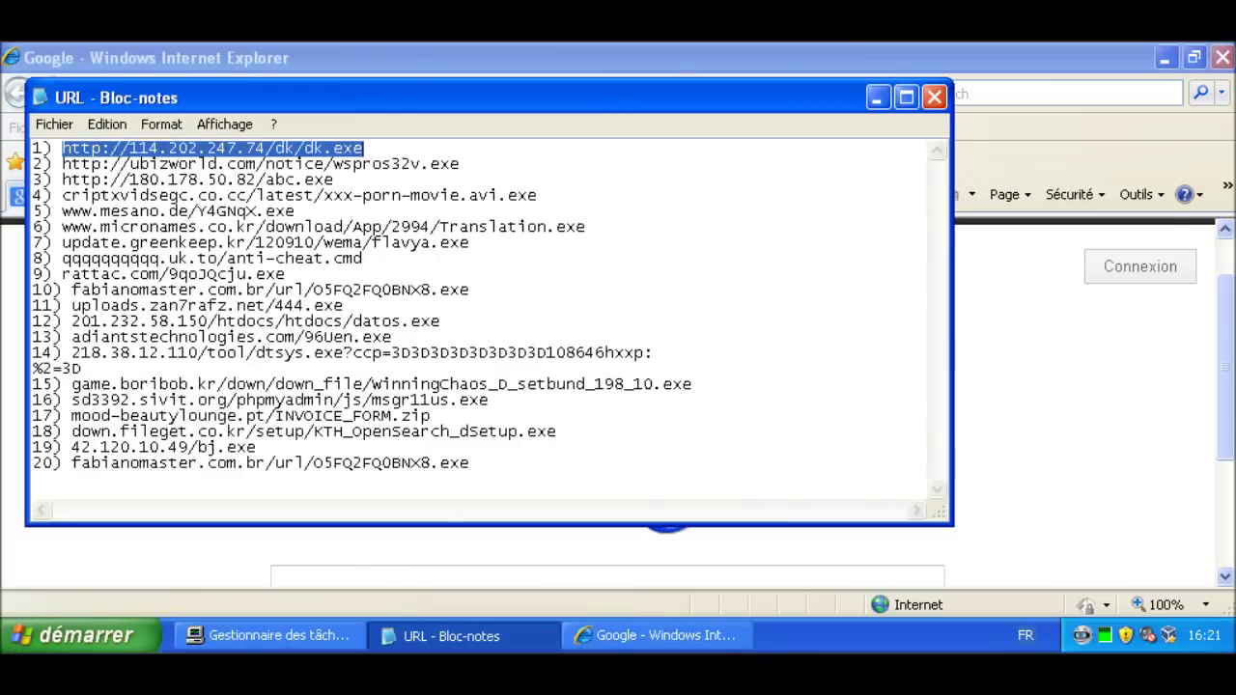
{"action": "key", "text": "Left"}
{"action": "type", "text": "v"}
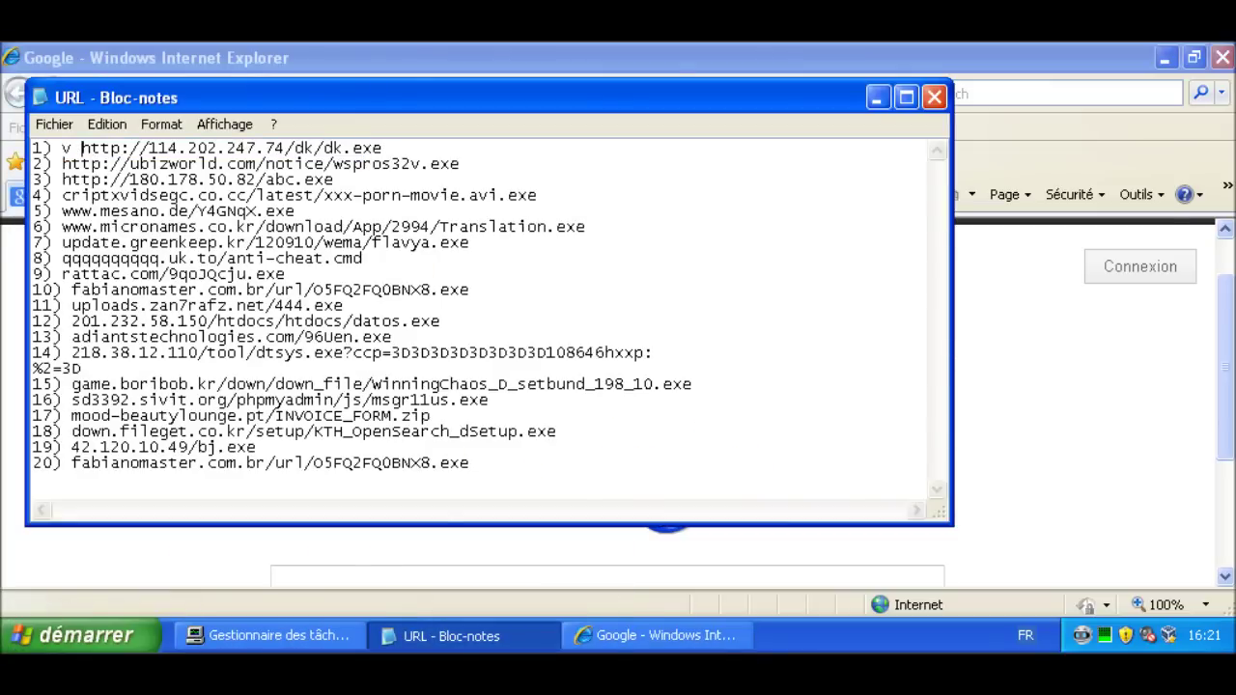
Test the second URL, ending in notice/wspros32v.exe, in Internet Explorer and mark it with a "v" in the Notepad list
{"action": "left_click_drag", "start_coordinate": [461, 164], "coordinate": [63, 164]}
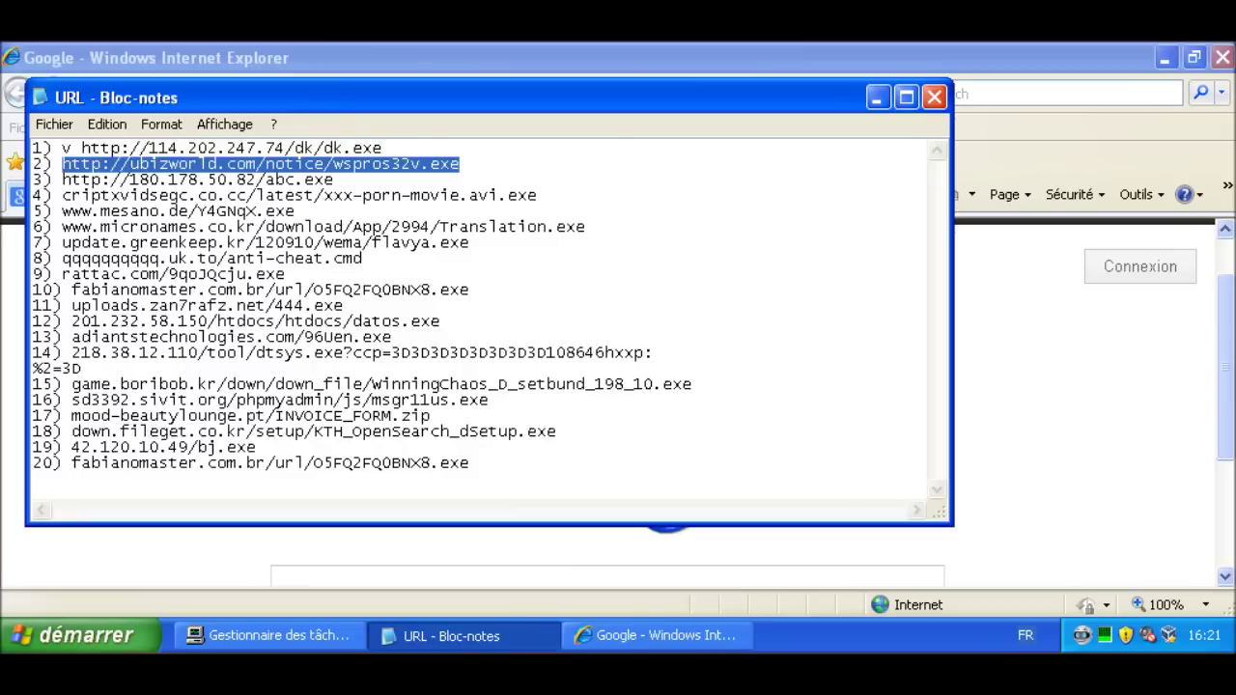
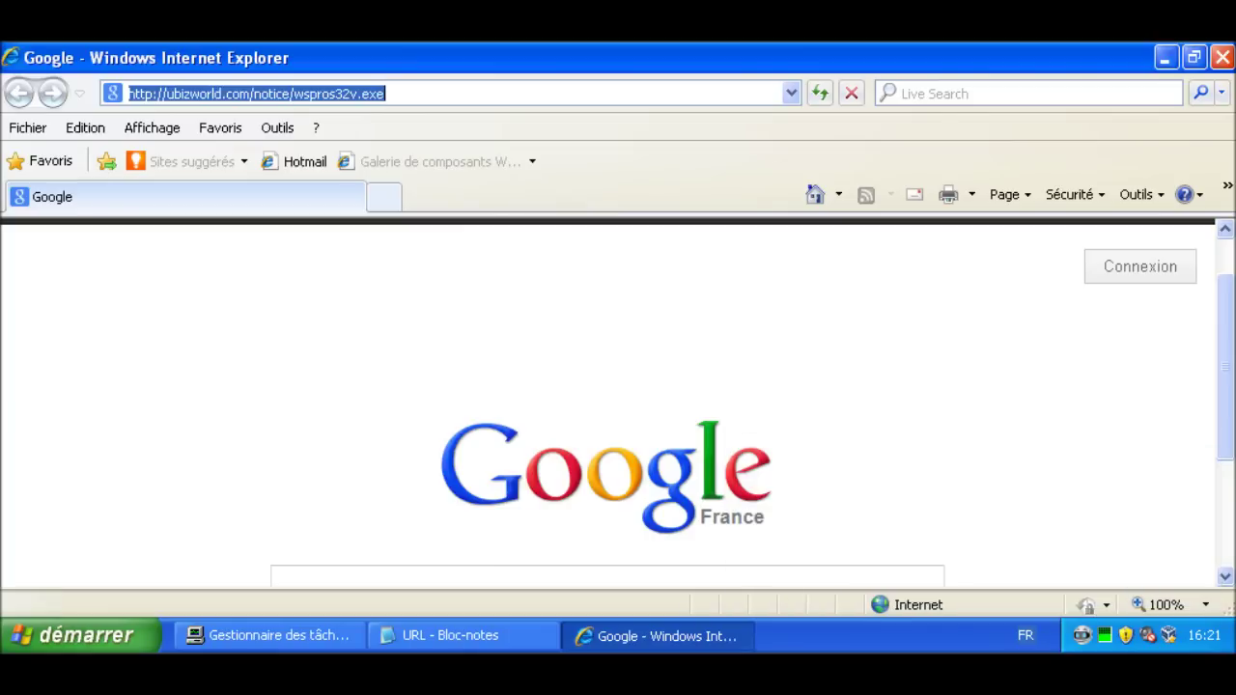
{"action": "left_click", "coordinate": [463, 635]}
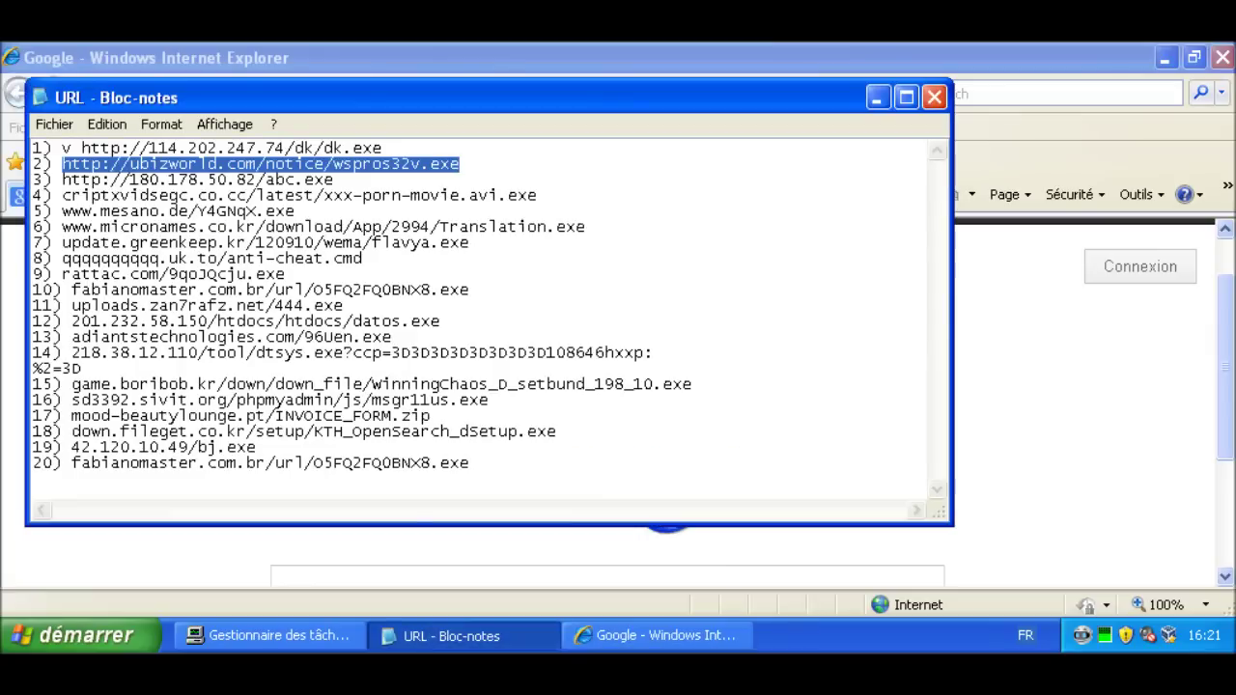
{"action": "left_click", "coordinate": [62, 165]}
{"action": "type", "text": "v"}
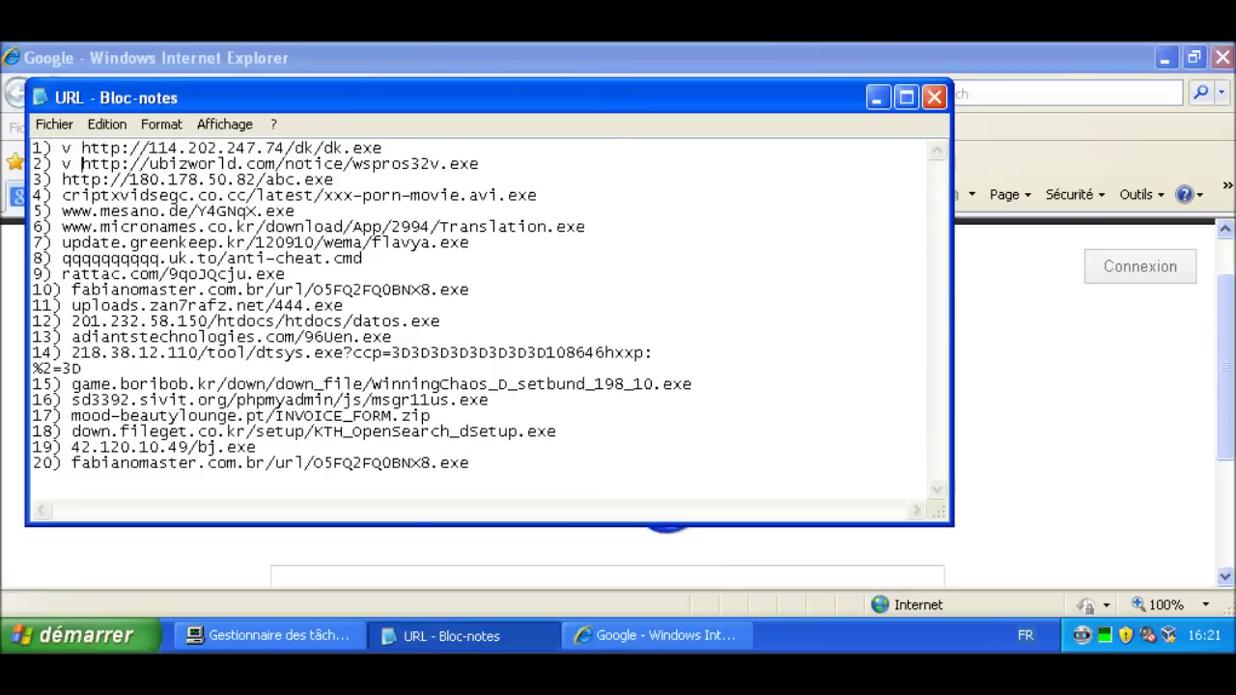
Copy the third URL, ending in abc.exe, load it in Internet Explorer and dismiss the PCKeeper alert
{"action": "left_click_drag", "start_coordinate": [334, 179], "coordinate": [62, 180]}
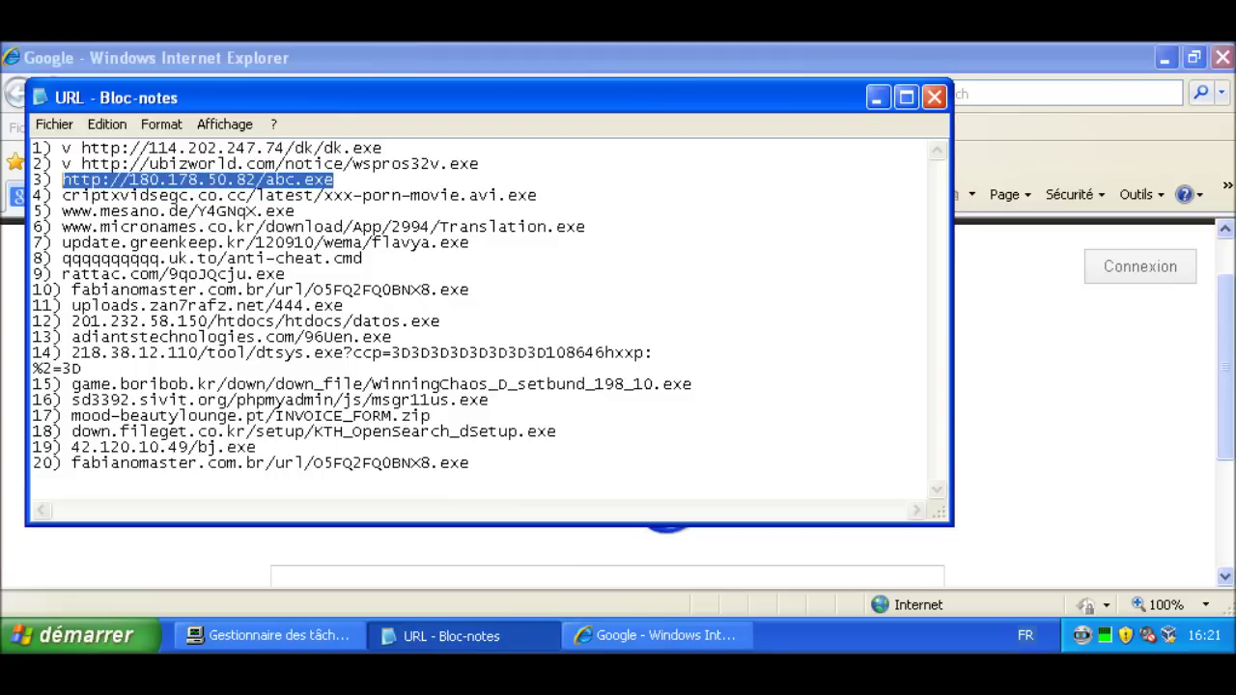
{"action": "key", "text": "ctrl+c"}
{"action": "key", "text": "alt+Tab"}
{"action": "left_click", "coordinate": [218, 94]}
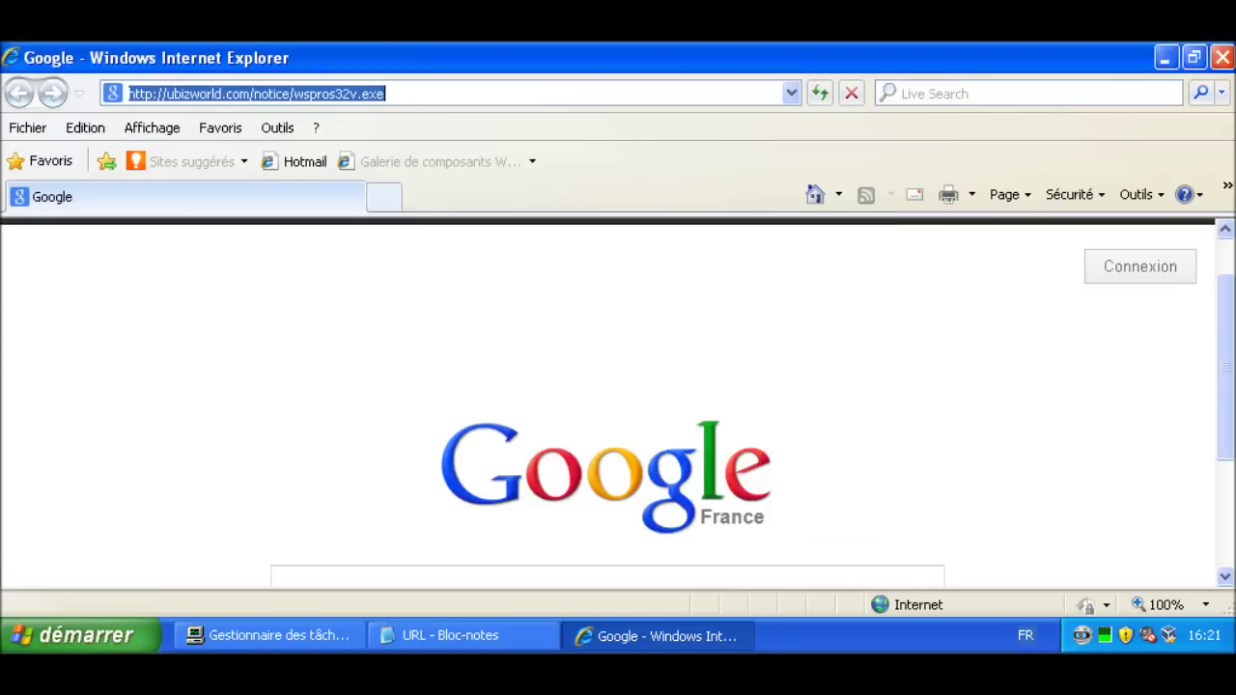
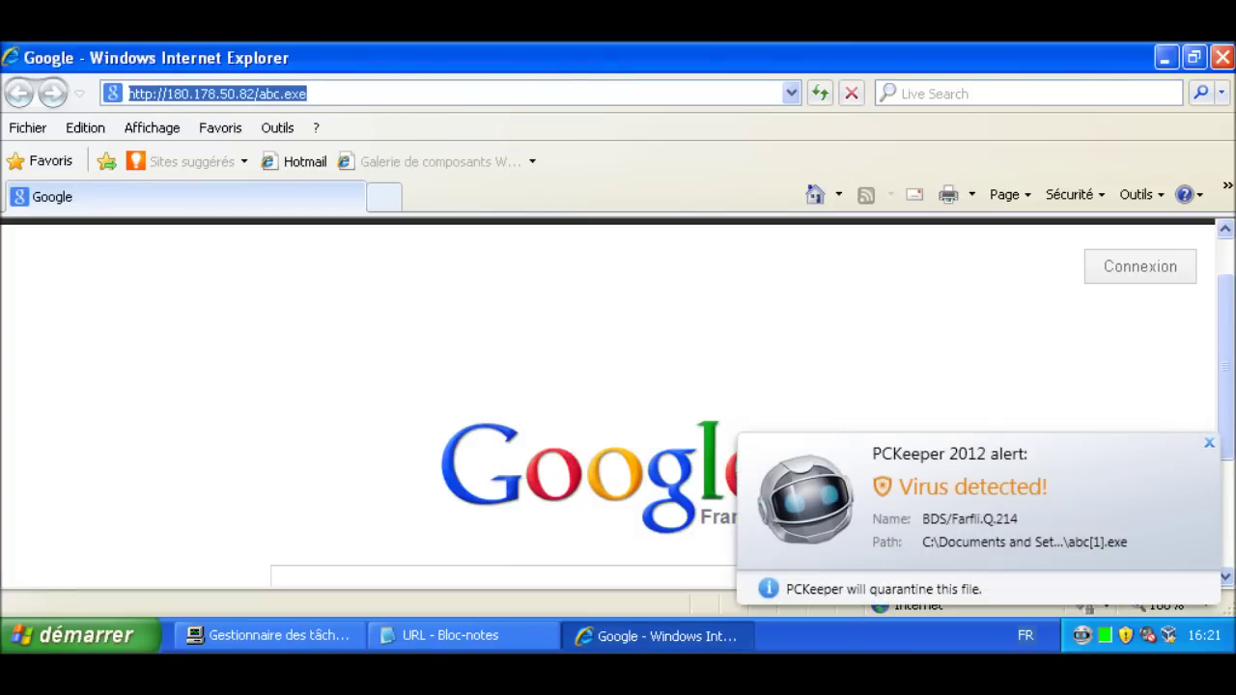
{"action": "left_click", "coordinate": [1209, 443]}
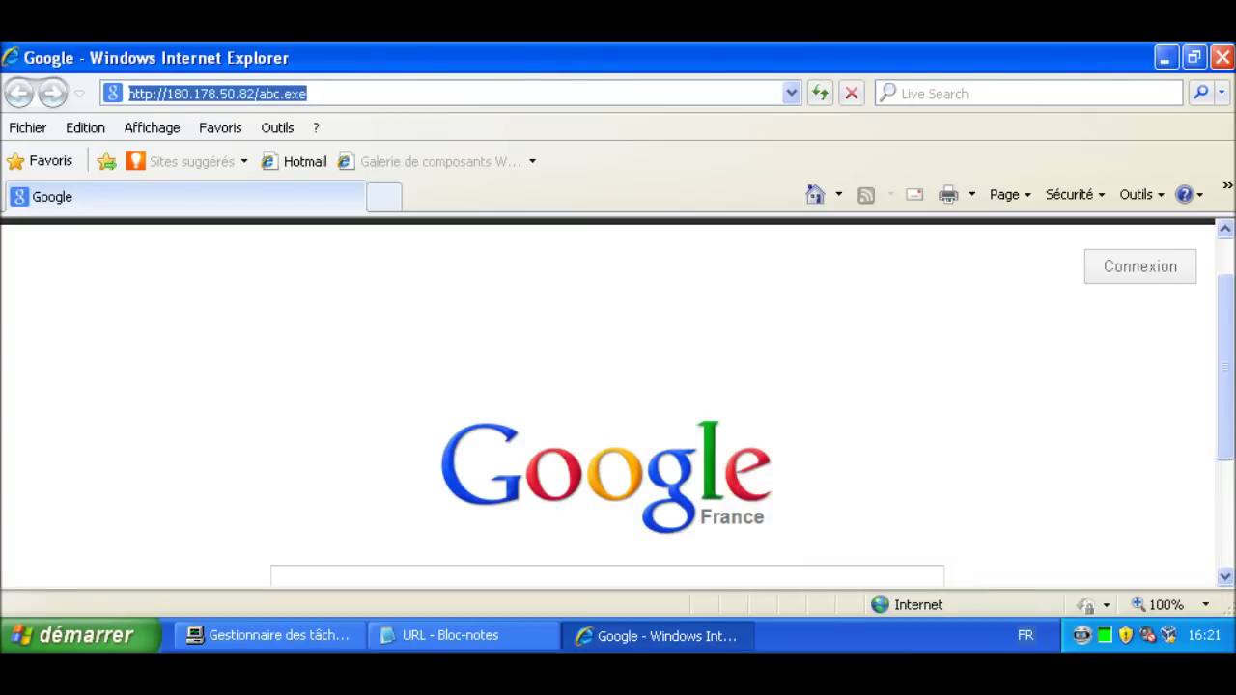
Mark the third URL in the Notepad list with a "v" in front of the address
{"action": "left_click", "coordinate": [463, 635]}
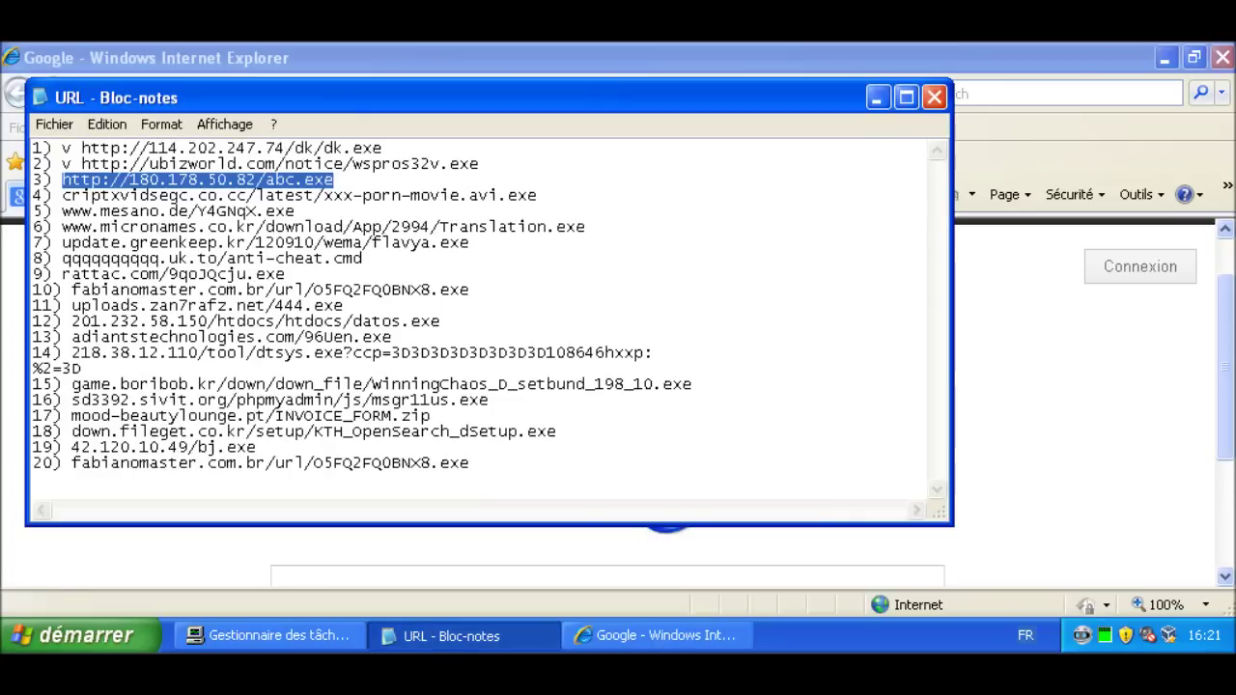
{"action": "key", "text": "Left"}
{"action": "type", "text": "v"}
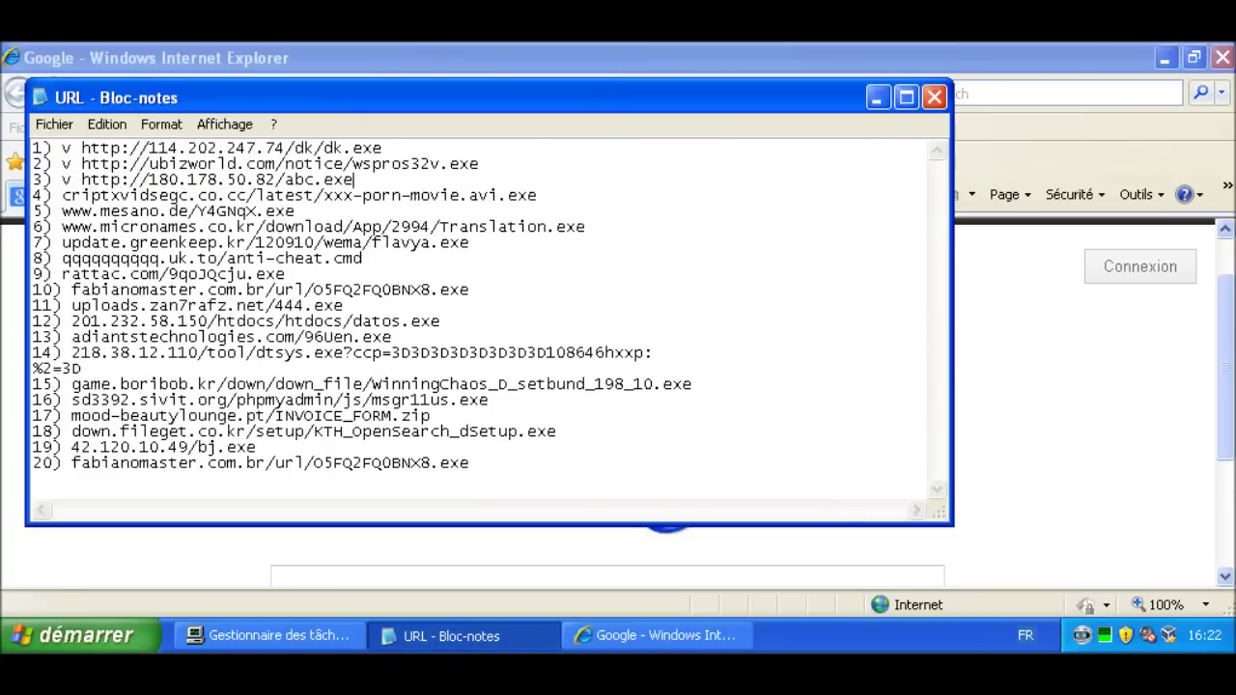
Load the fourth URL, ending in xxx-porn-movie.avi.exe, in Internet Explorer and run the downloaded file despite the security warnings
{"action": "left_click_drag", "start_coordinate": [537, 195], "coordinate": [62, 195]}
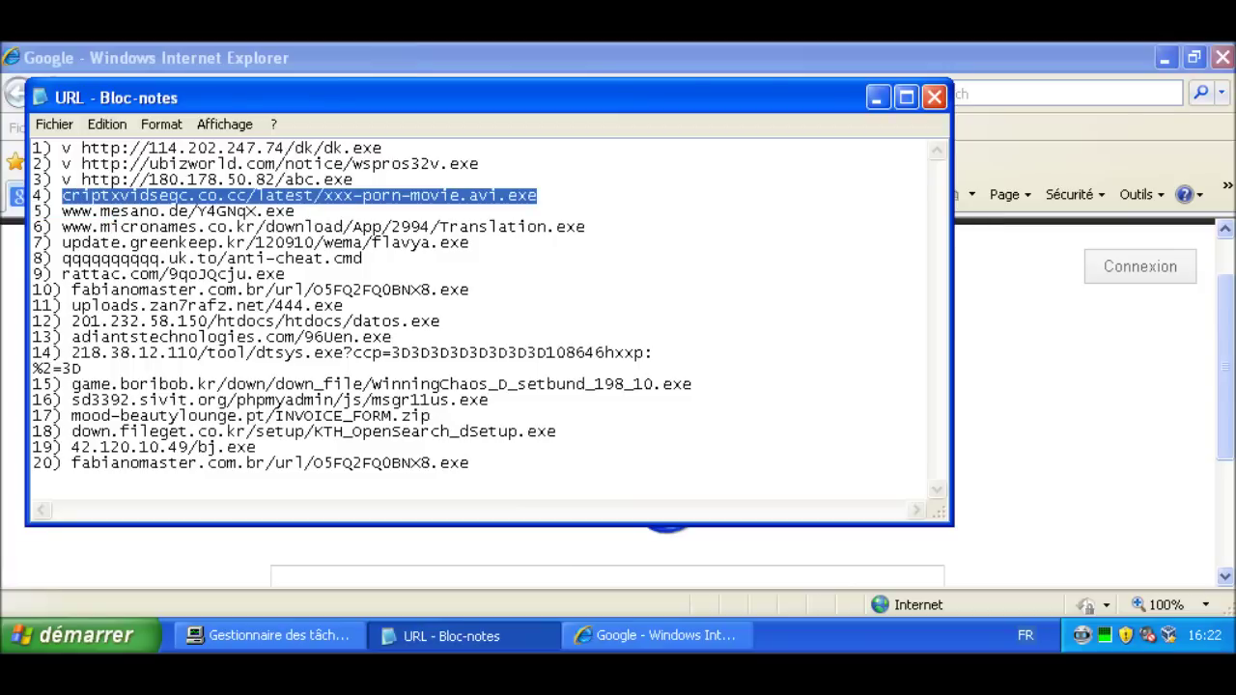
{"action": "key", "text": "alt+Tab"}
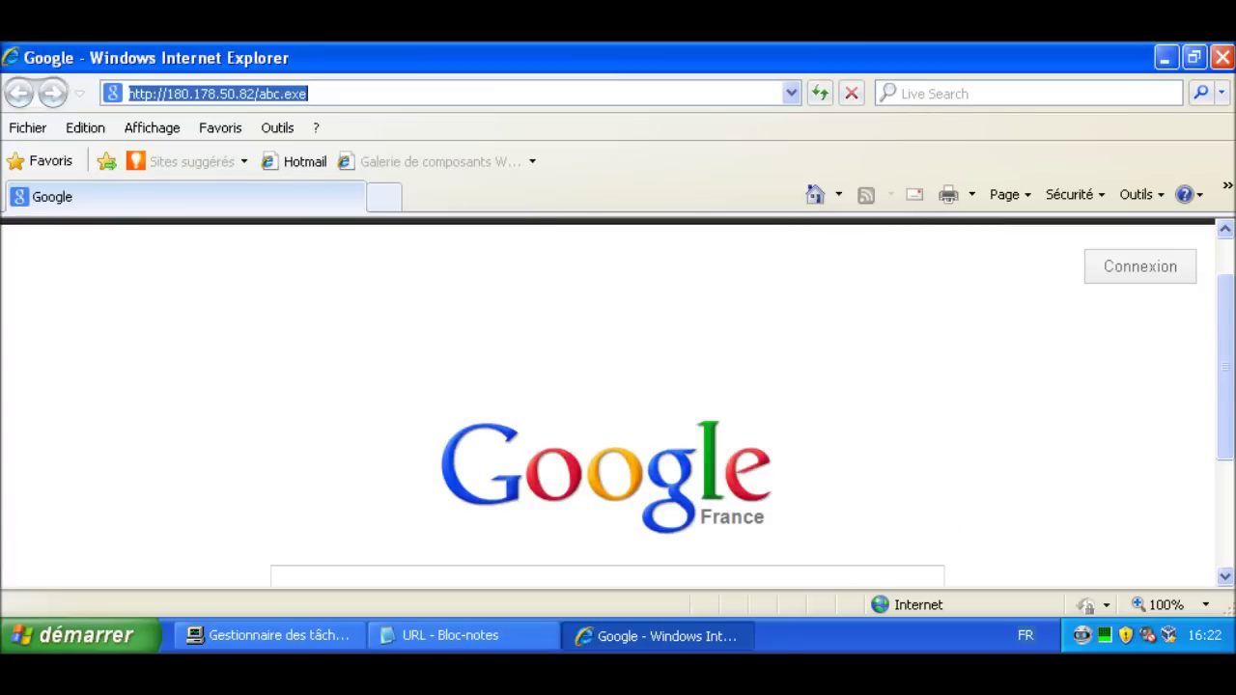
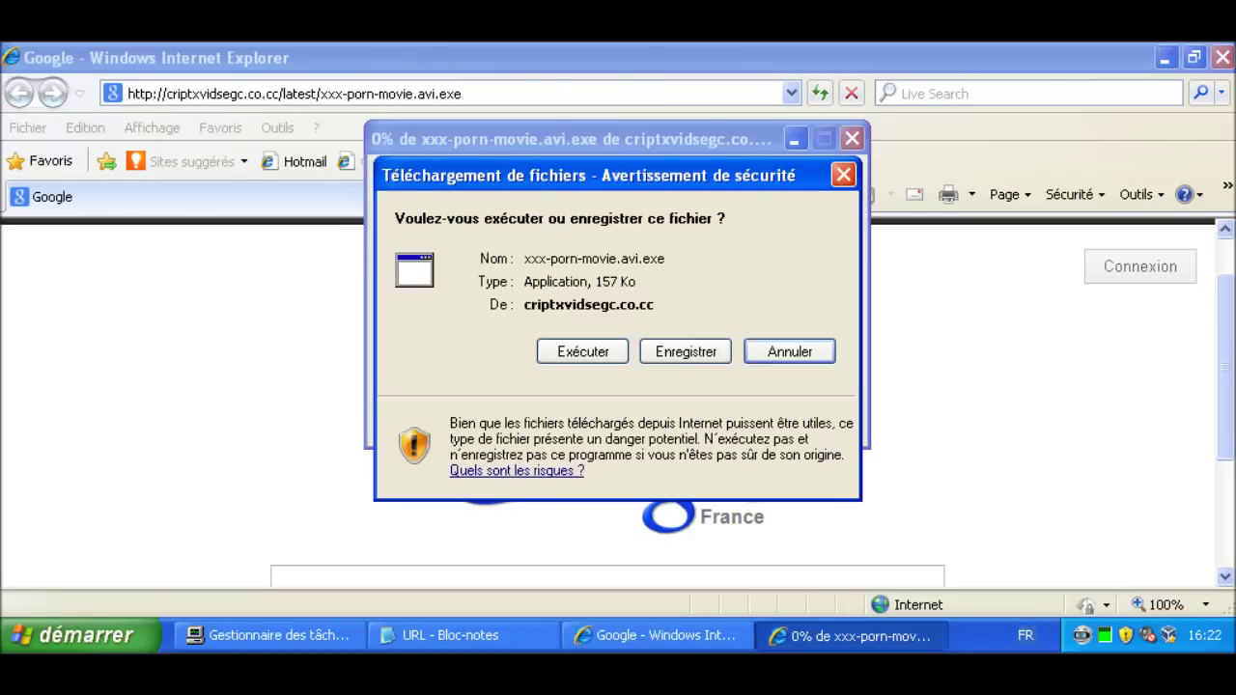
{"action": "key", "text": "Return"}
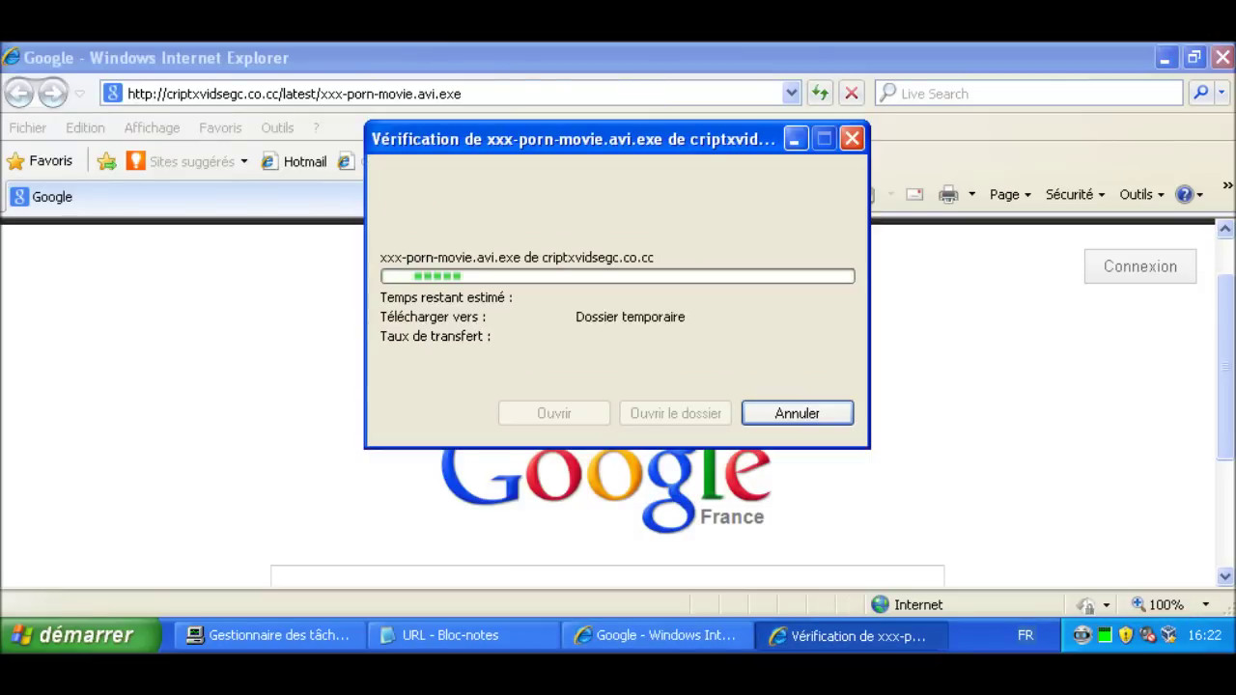
{"action": "left_click", "coordinate": [667, 261]}
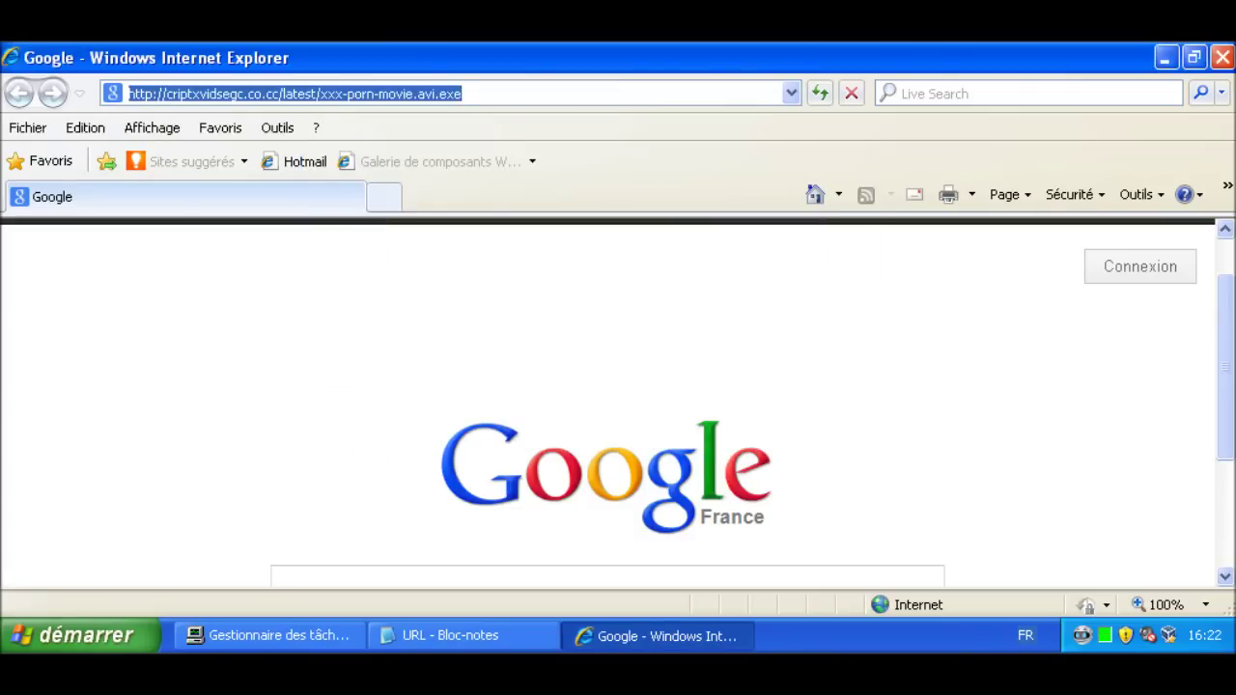
Check the Task Manager process list for the xxx-porn-movie process, then minimize Task Manager
{"action": "left_click", "coordinate": [270, 636]}
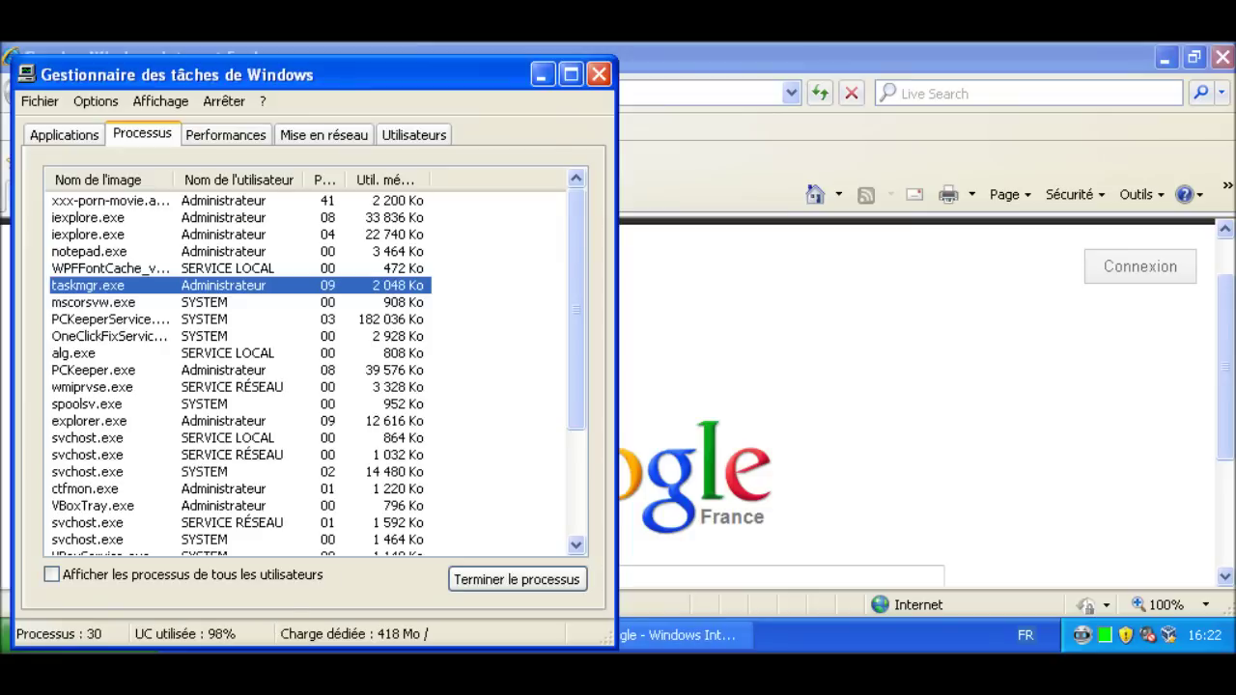
{"action": "left_click", "coordinate": [110, 201]}
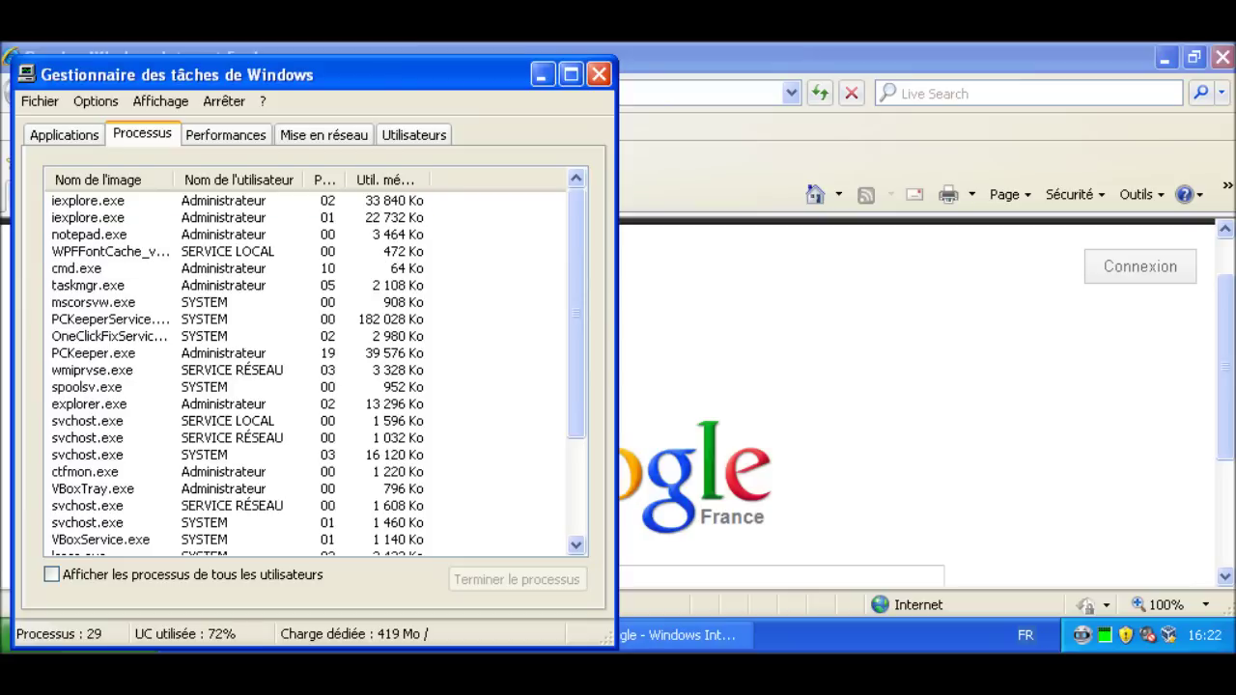
{"action": "left_click", "coordinate": [543, 75]}
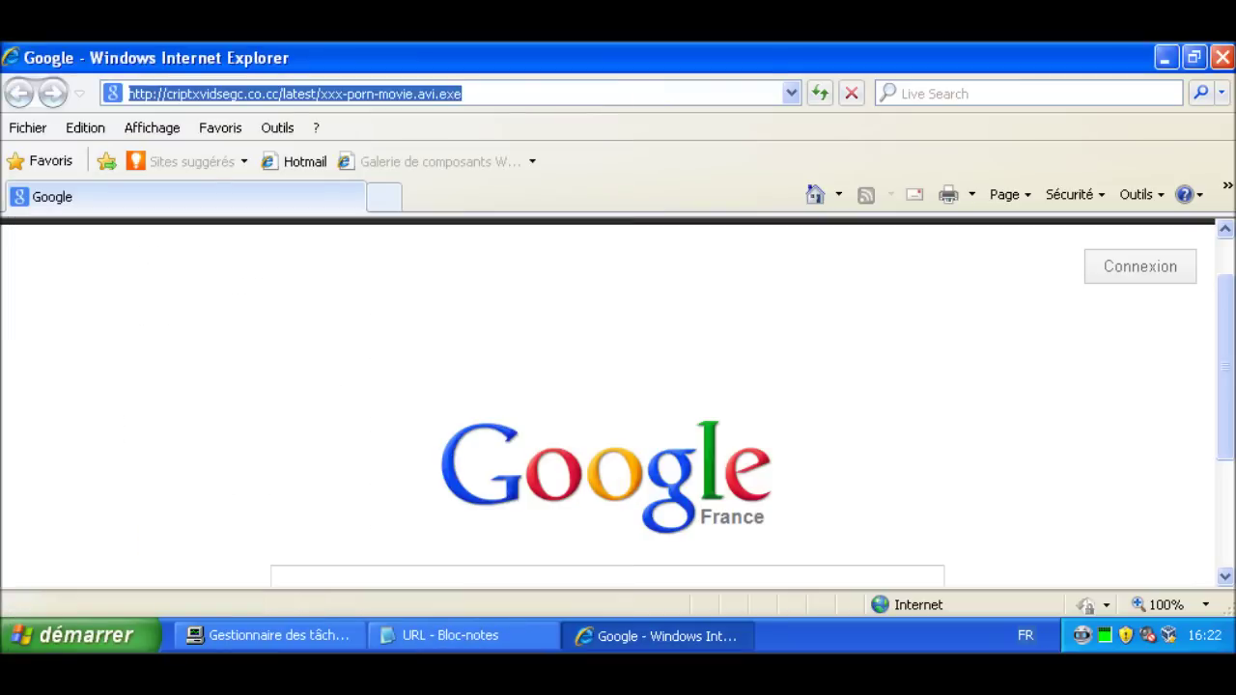
Mark the fourth URL in the Notepad list with an "x" in front of the address
{"action": "left_click", "coordinate": [450, 635]}
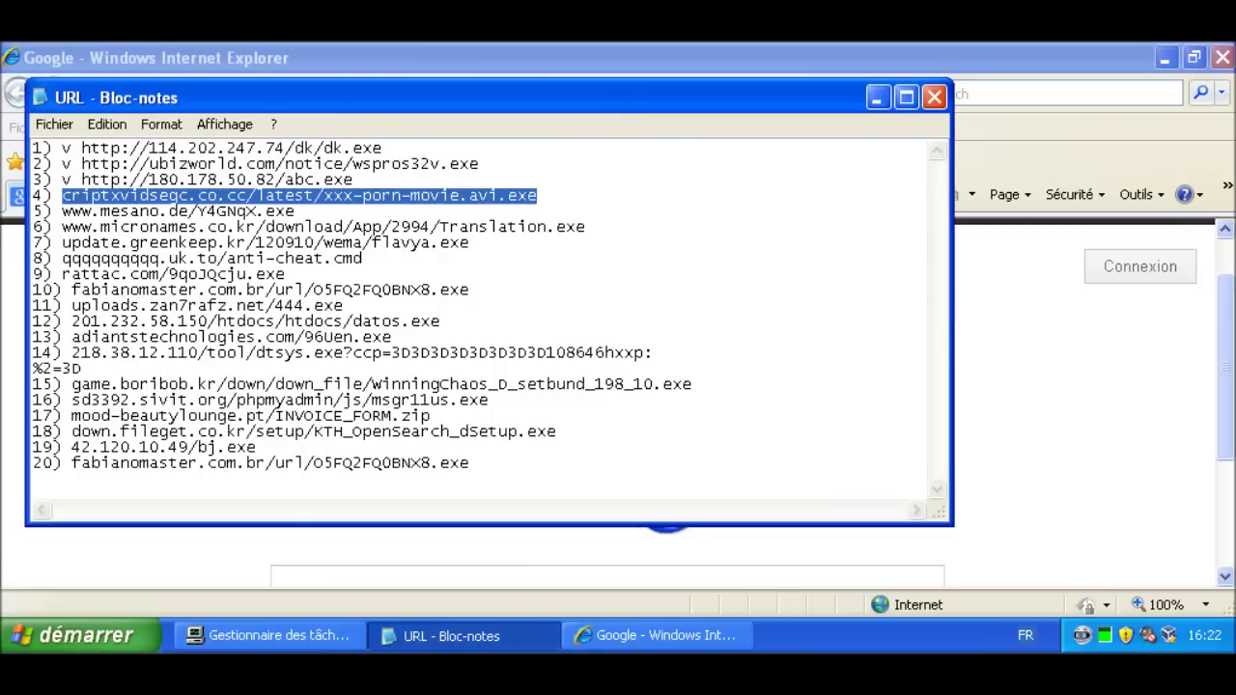
{"action": "left_click", "coordinate": [63, 195]}
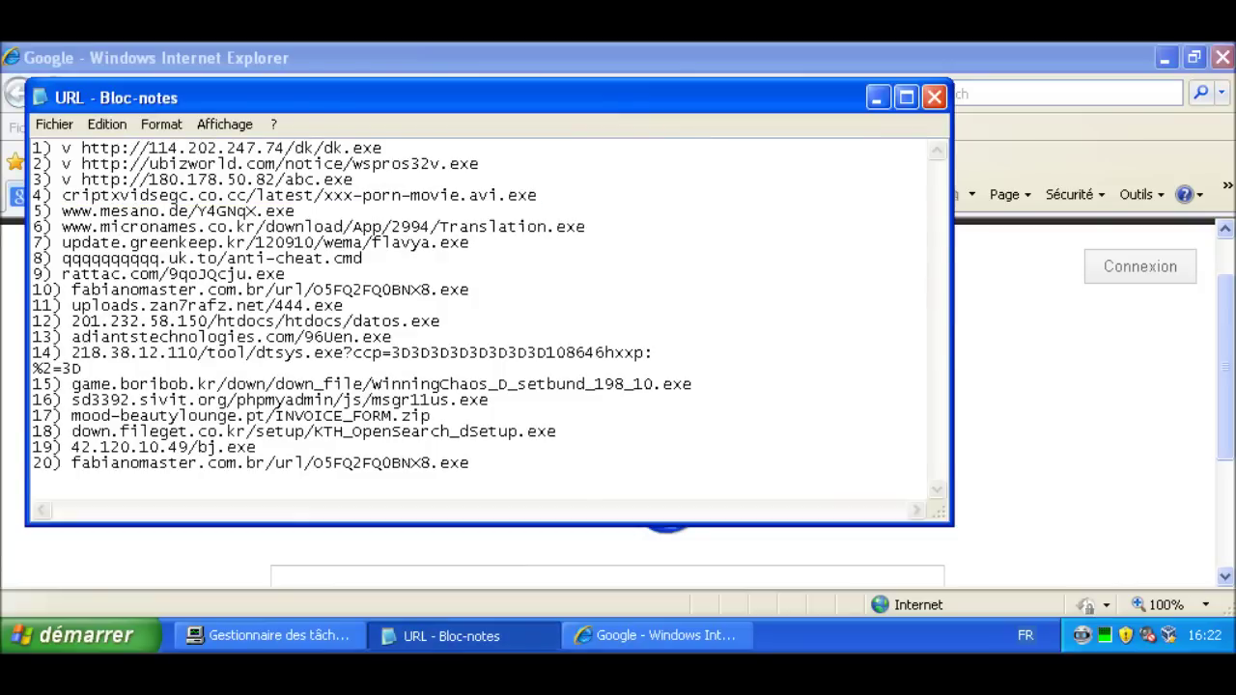
{"action": "type", "text": "x"}
{"action": "left_click_drag", "start_coordinate": [295, 211], "coordinate": [62, 212]}
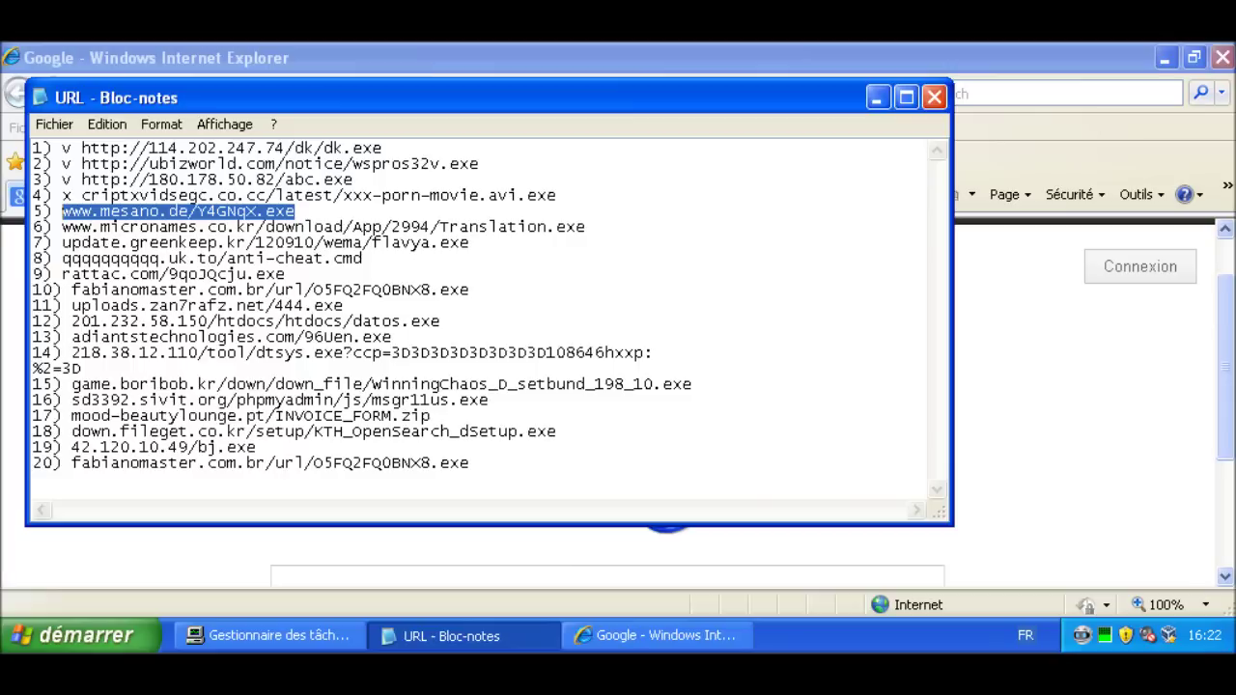
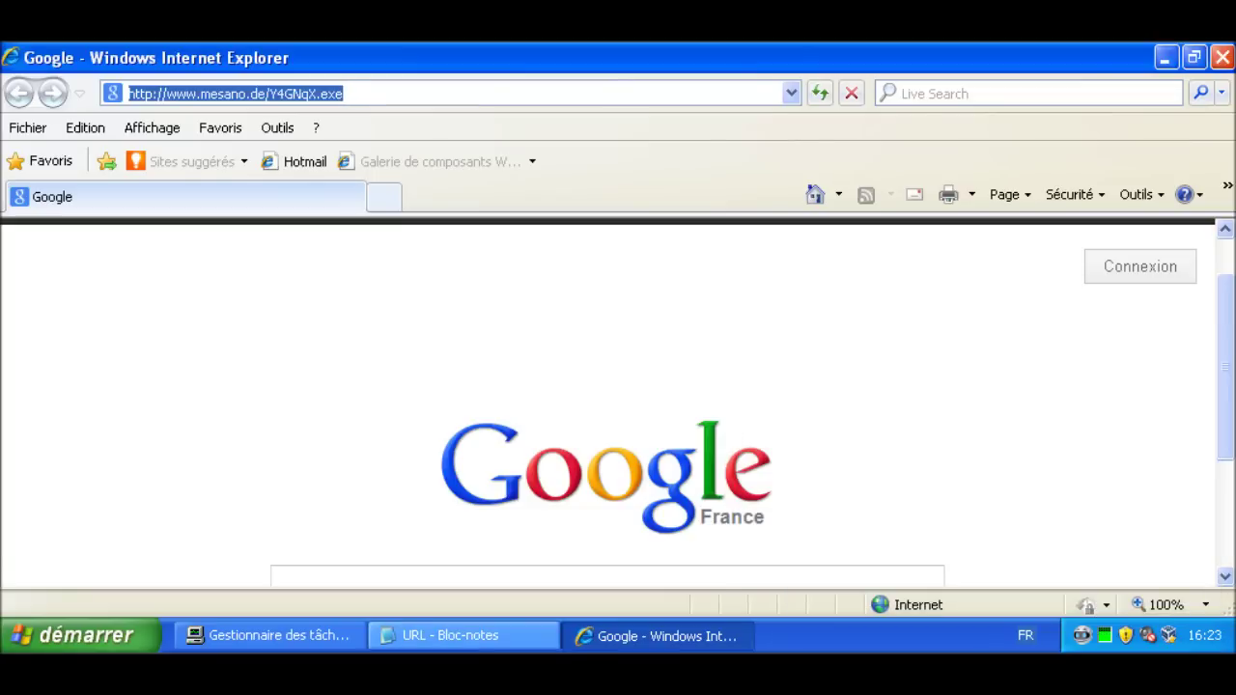
{"action": "left_click", "coordinate": [450, 635]}
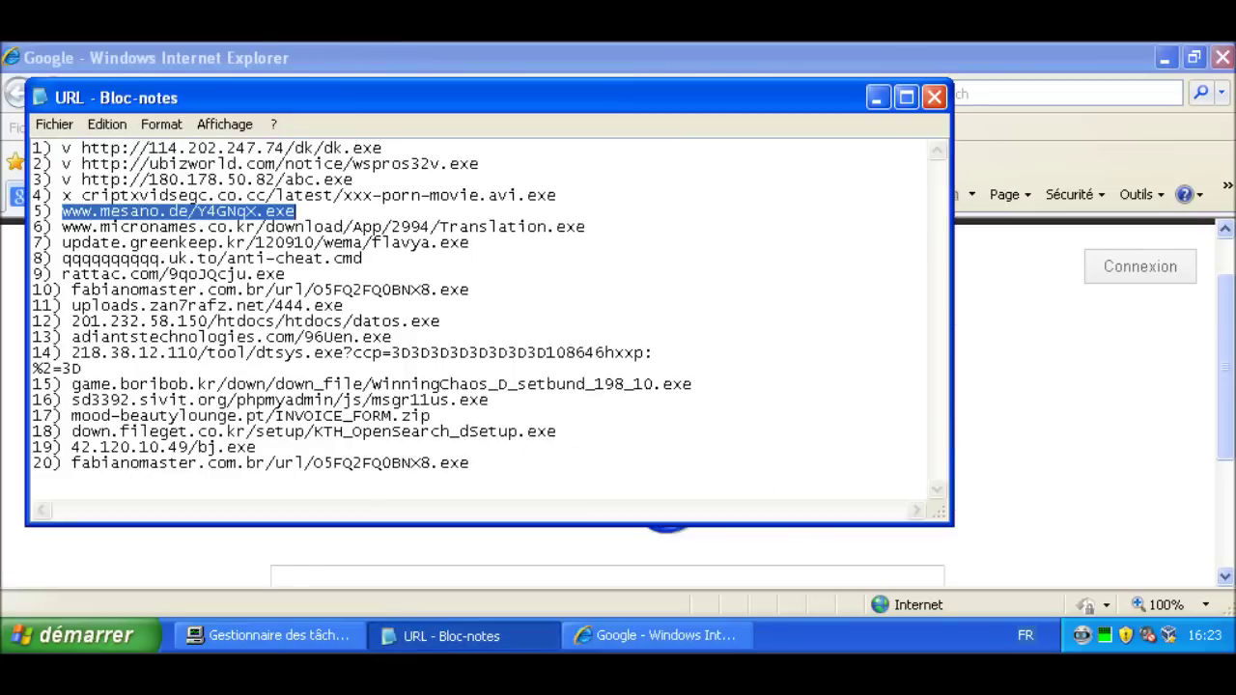
{"action": "key", "text": "Left"}
{"action": "type", "text": "v"}
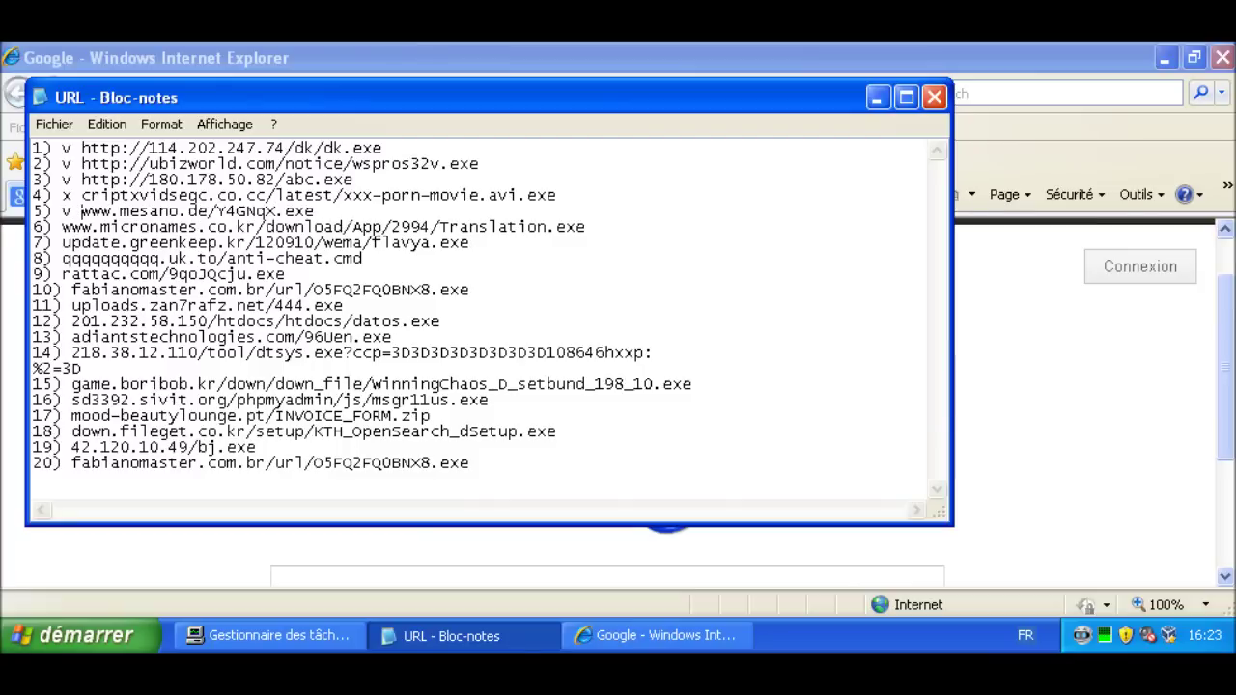
Copy the sixth URL, ending in Translation.exe, load it in Internet Explorer and run the file despite the unverified-publisher warning
{"action": "left_click_drag", "start_coordinate": [586, 227], "coordinate": [63, 227]}
{"action": "key", "text": "ctrl+c"}
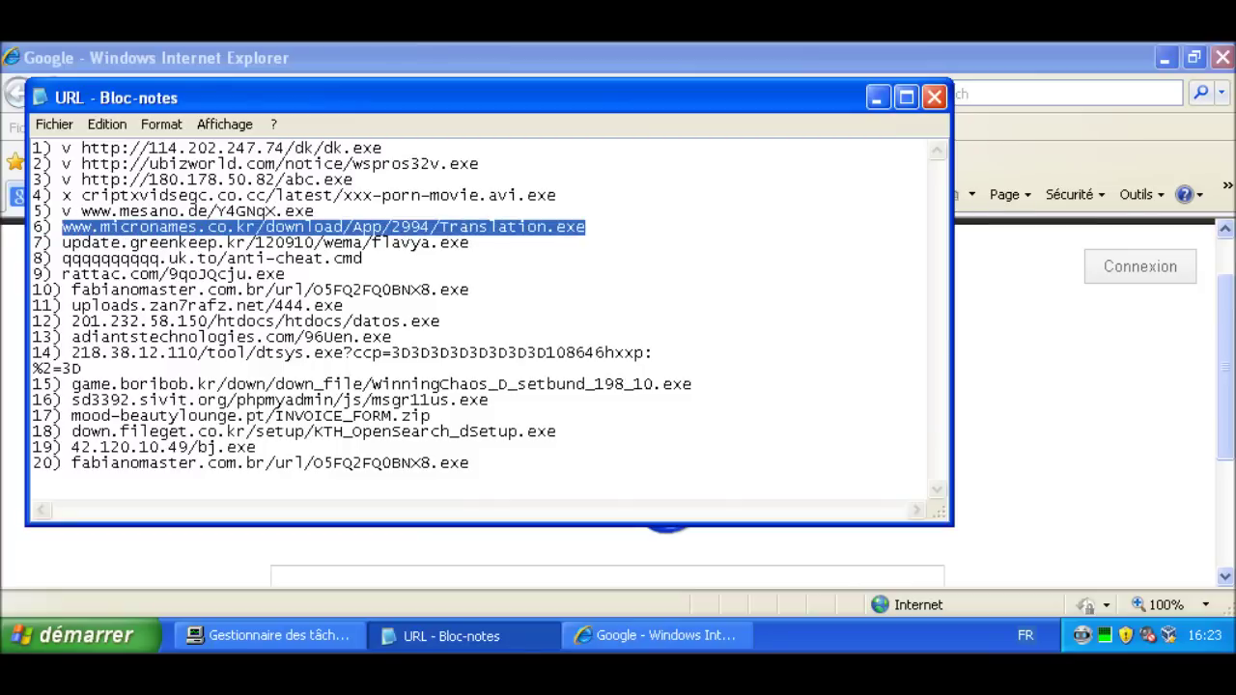
{"action": "key", "text": "alt+Tab"}
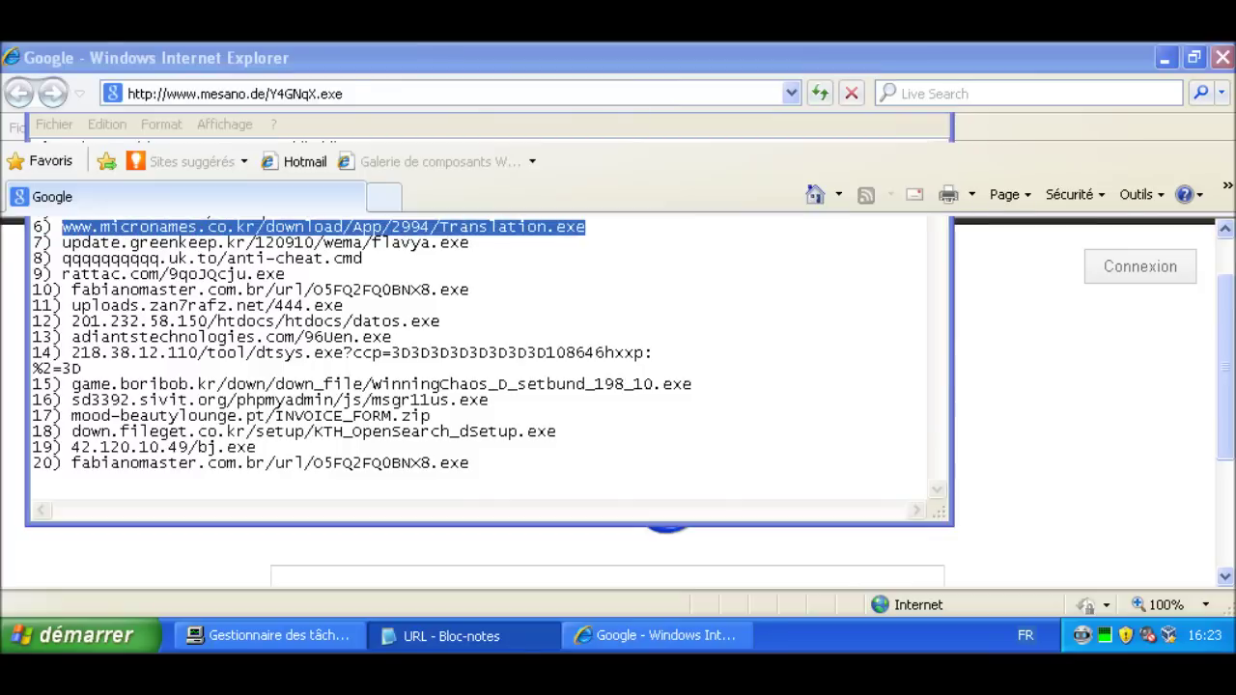
{"action": "key", "text": "alt+d"}
{"action": "key", "text": "ctrl+v"}
{"action": "key", "text": "Return"}
{"action": "key", "text": "Return"}
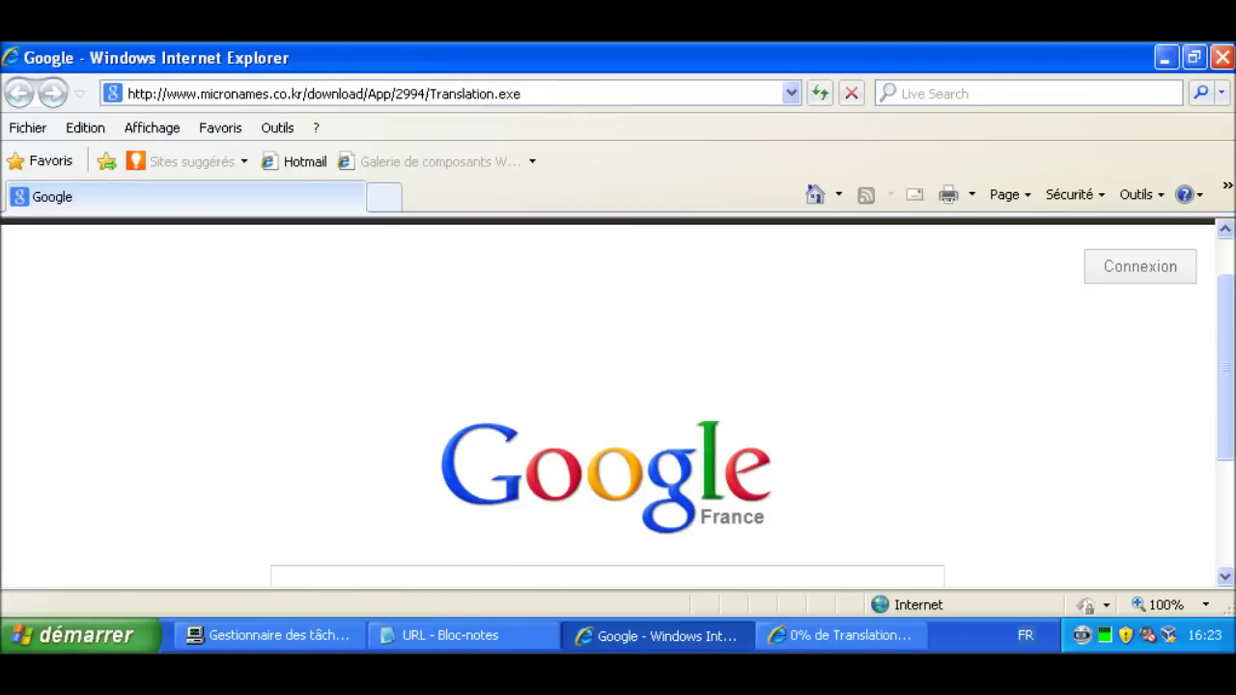
{"action": "left_click", "coordinate": [582, 351]}
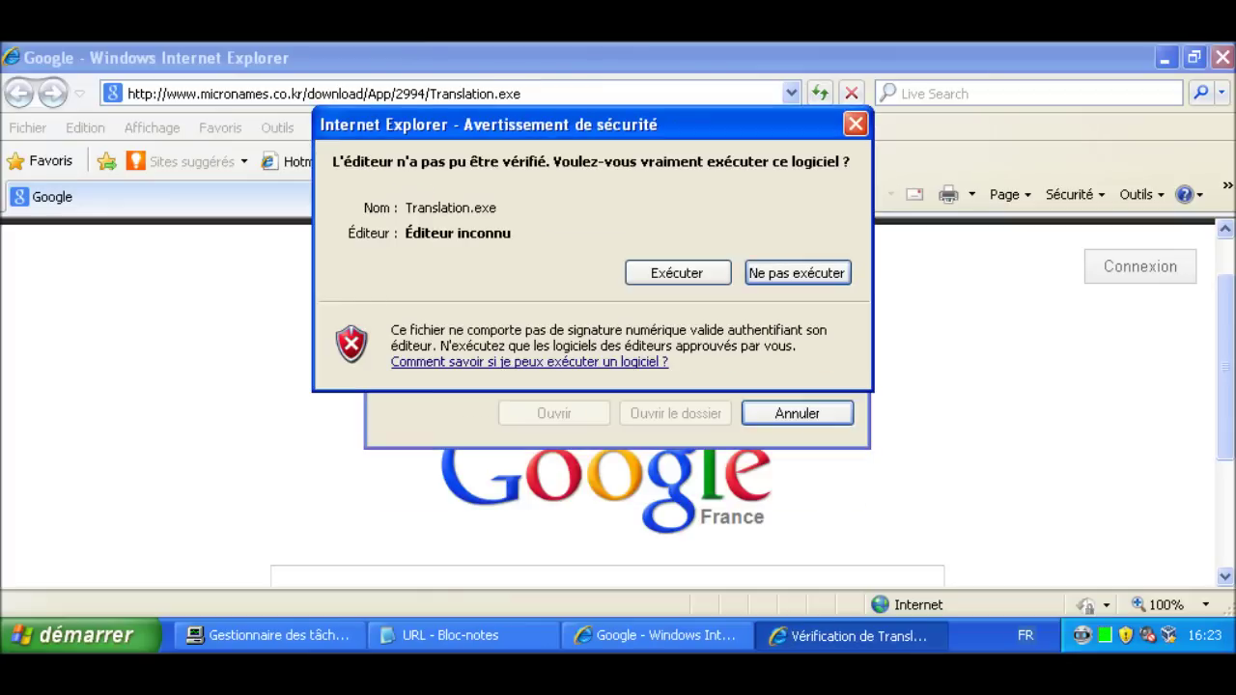
{"action": "left_click", "coordinate": [678, 273]}
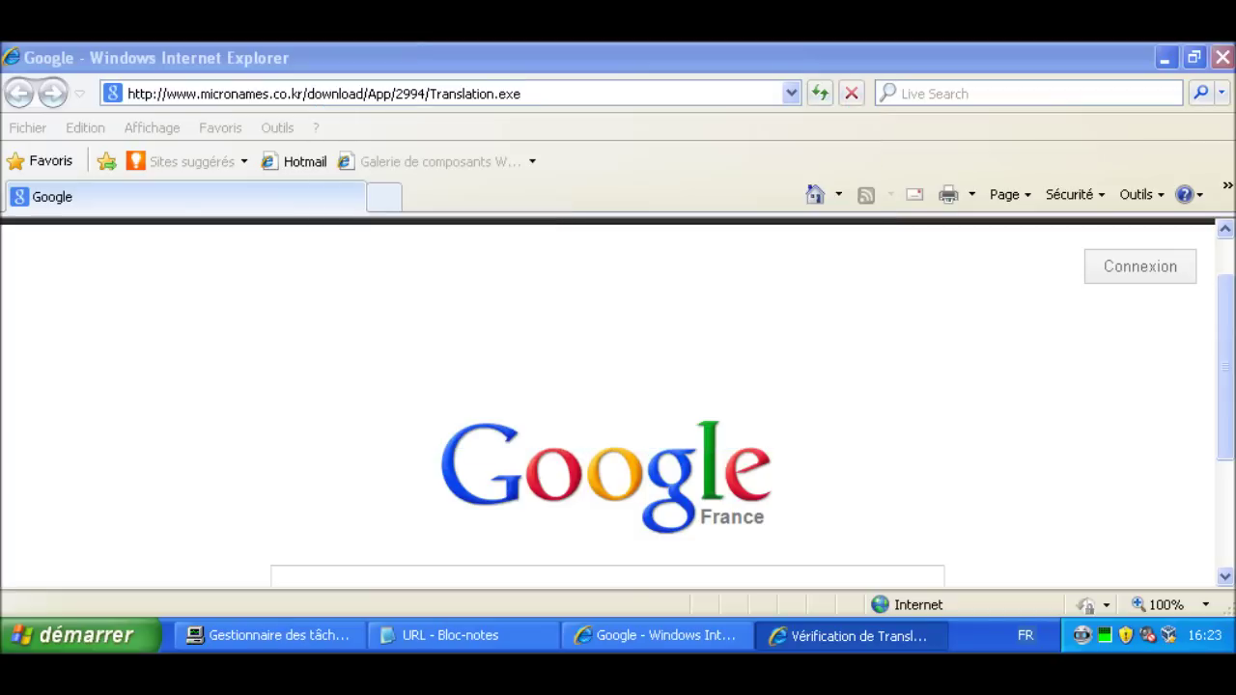
Check the Task Manager process list for the Translation process, then minimize Task Manager
{"action": "left_click", "coordinate": [268, 635]}
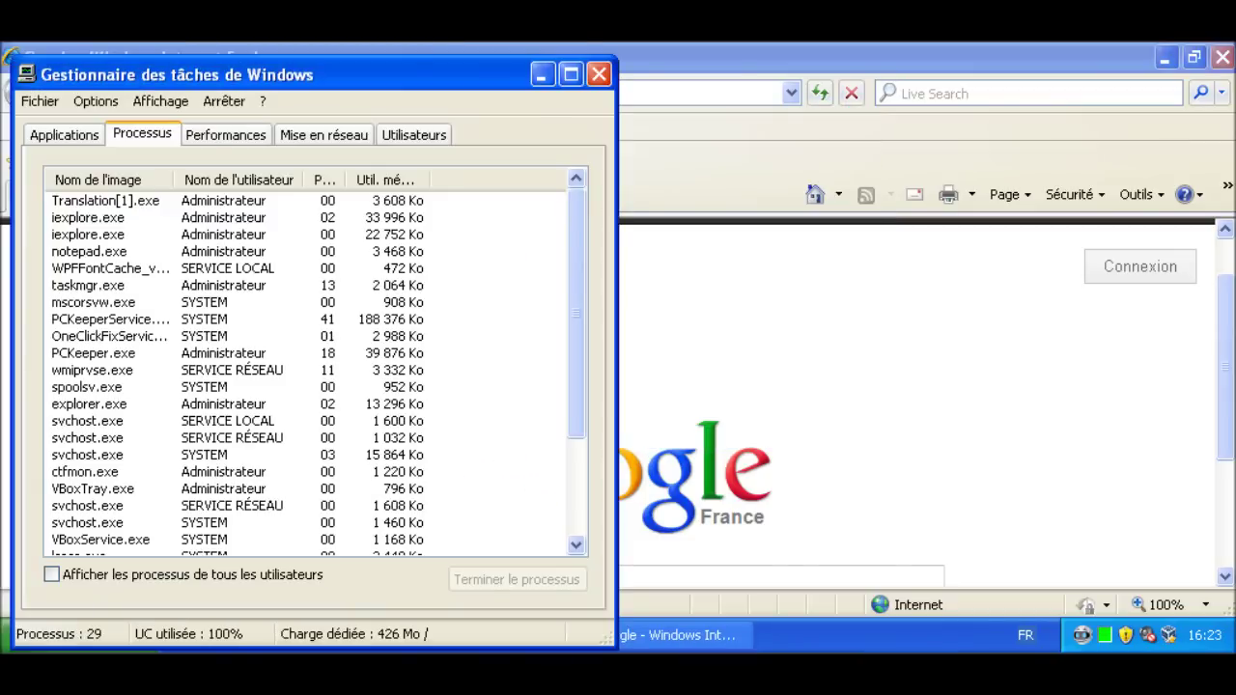
{"action": "left_click", "coordinate": [105, 201]}
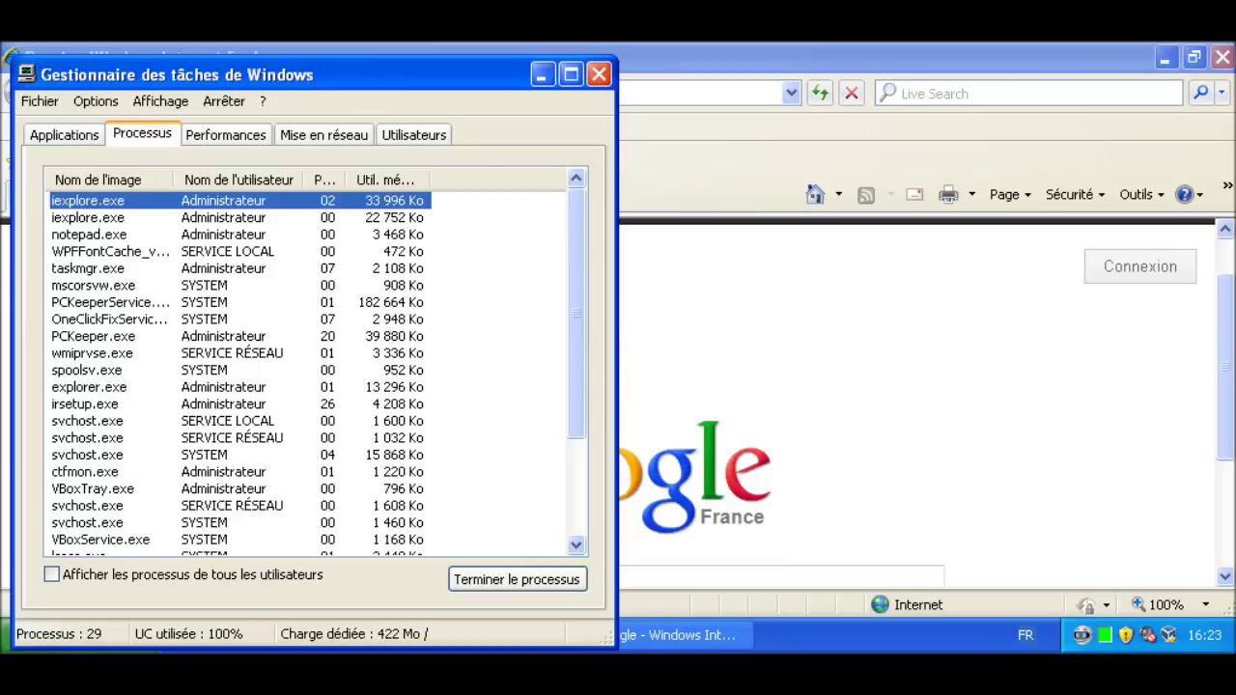
{"action": "left_click", "coordinate": [542, 75]}
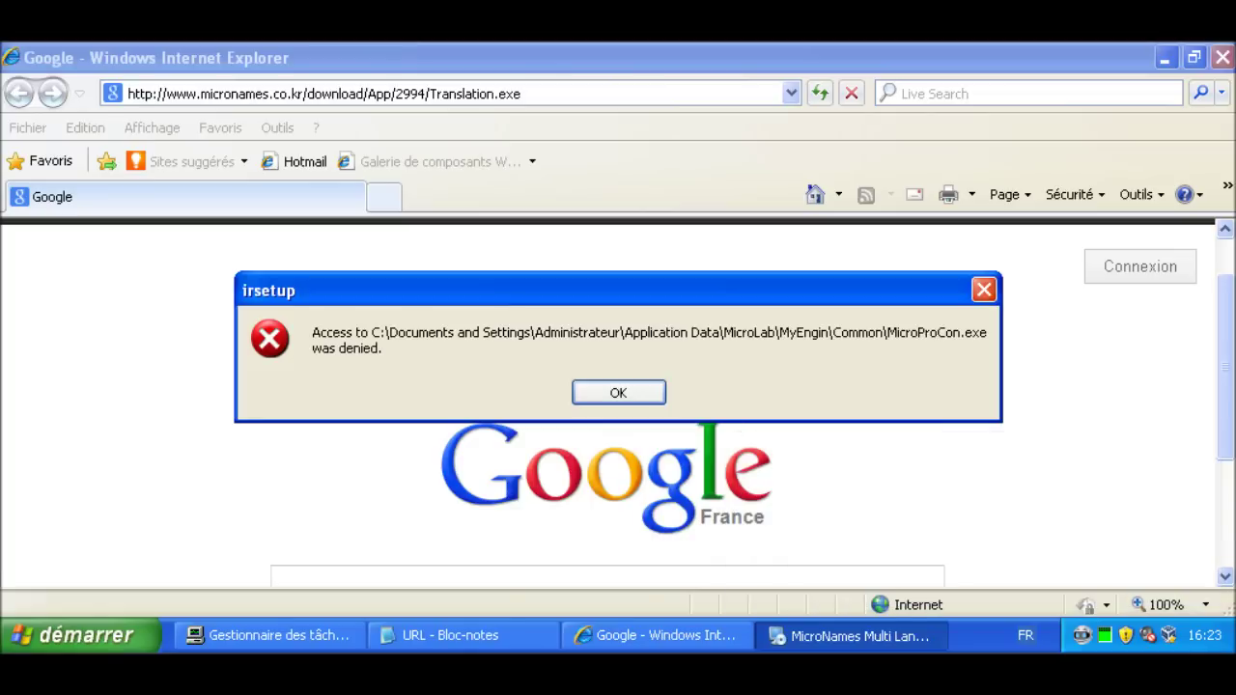
Dismiss the irsetup error and mark the sixth URL in the Notepad list with a "v" in front of the address
{"action": "left_click", "coordinate": [618, 392]}
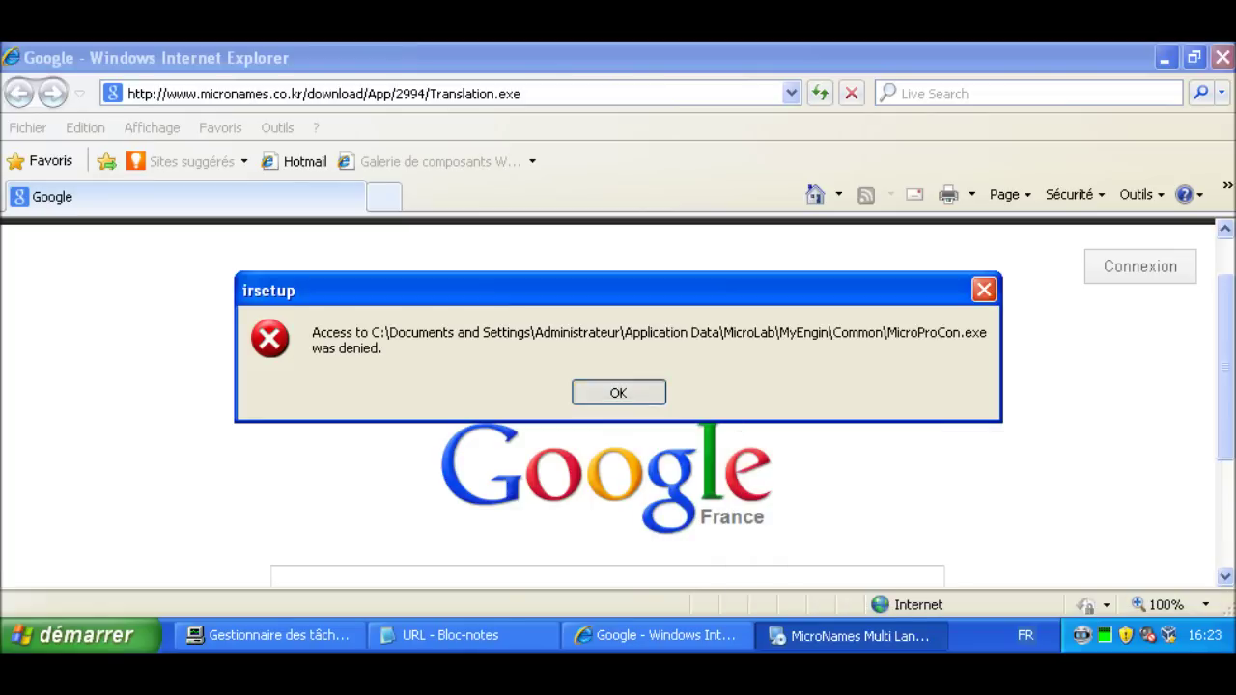
{"action": "left_click", "coordinate": [521, 633]}
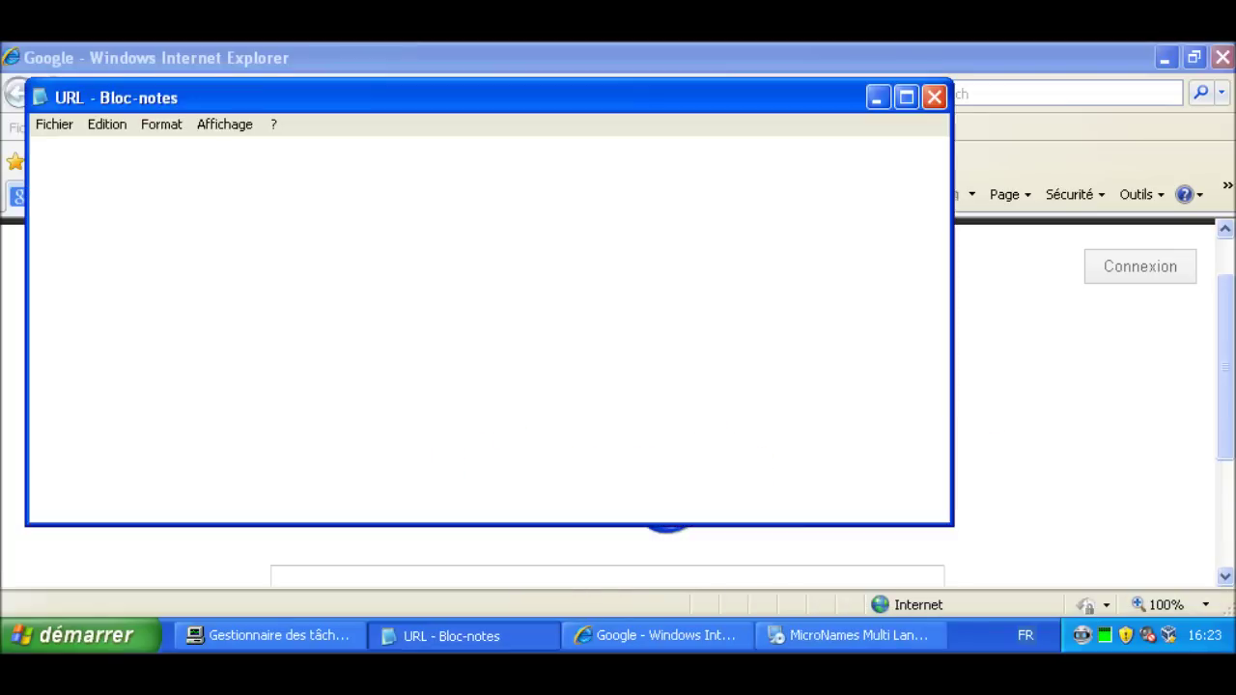
{"action": "left_click", "coordinate": [850, 635]}
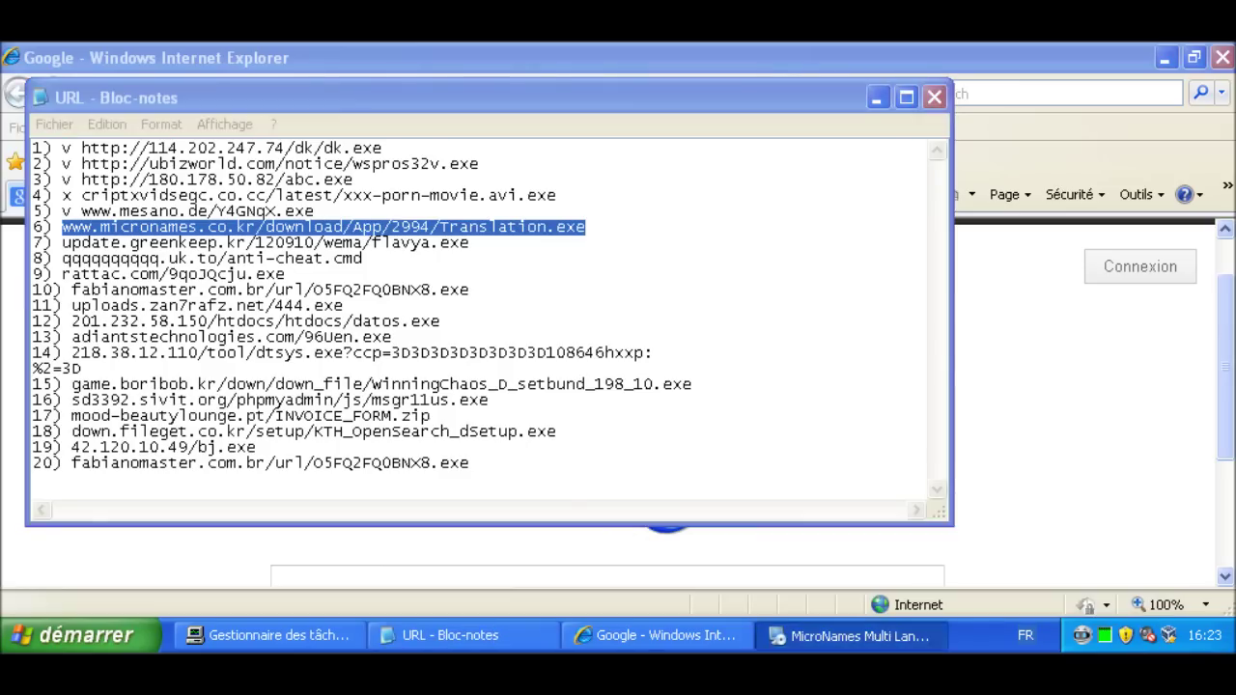
{"action": "left_click", "coordinate": [63, 228]}
{"action": "type", "text": "v"}
Load the seventh URL, ending in flavya.exe, in Internet Explorer, run the file and mark the URL with a "v" in the Notepad list
{"action": "left_click_drag", "start_coordinate": [471, 243], "coordinate": [63, 243]}
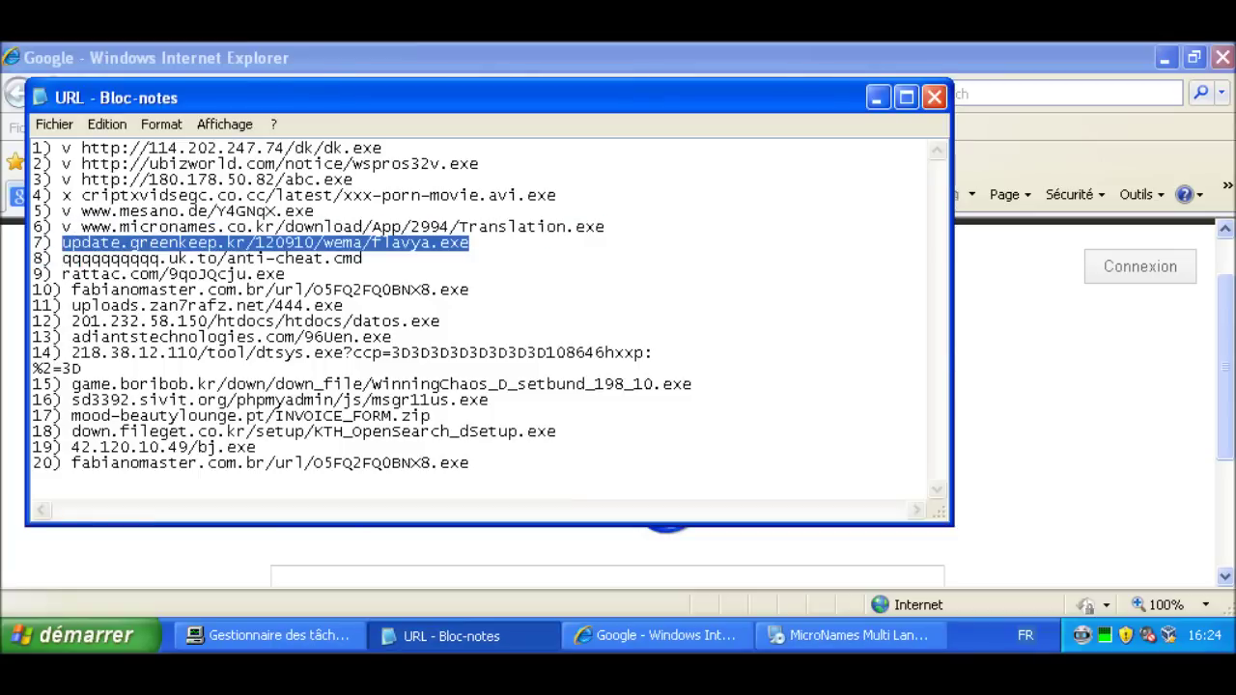
{"action": "key", "text": "alt+Tab"}
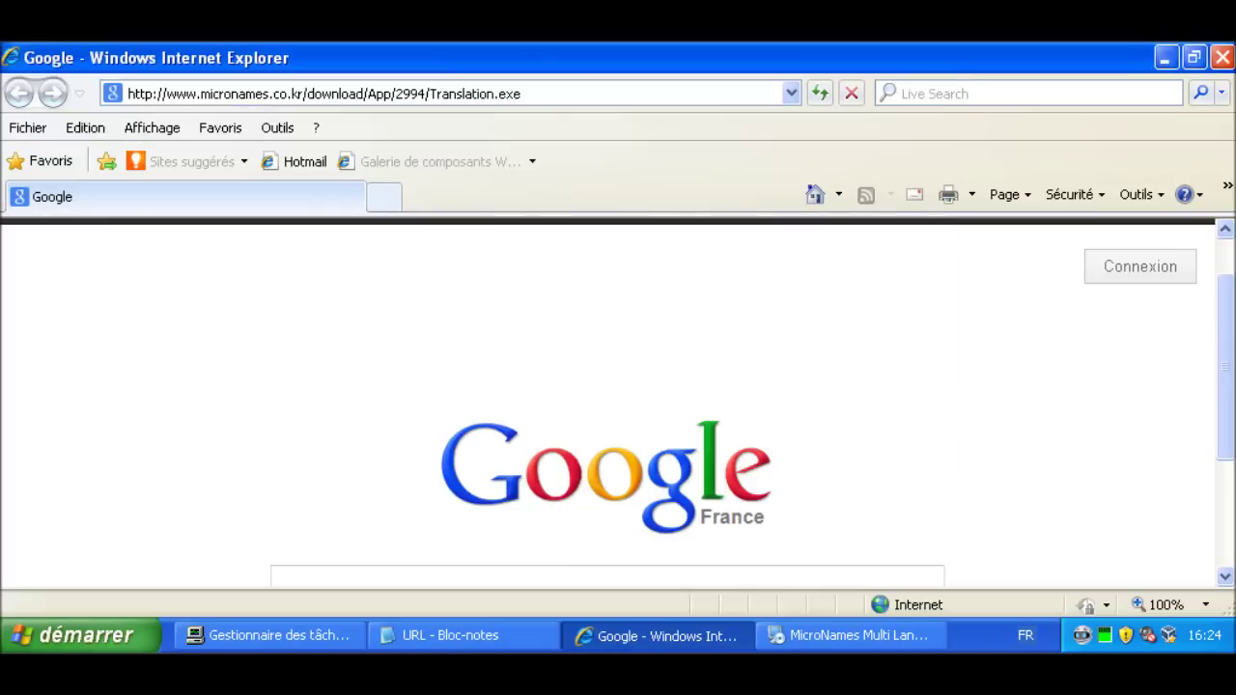
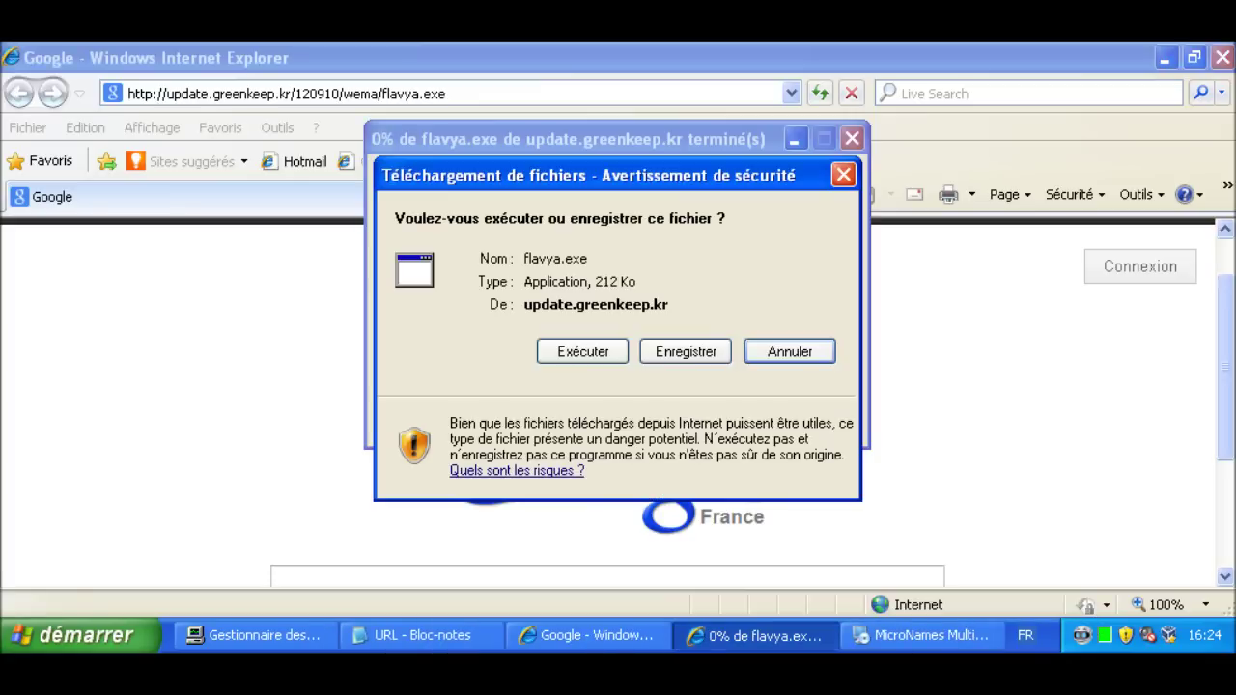
{"action": "left_click", "coordinate": [582, 351]}
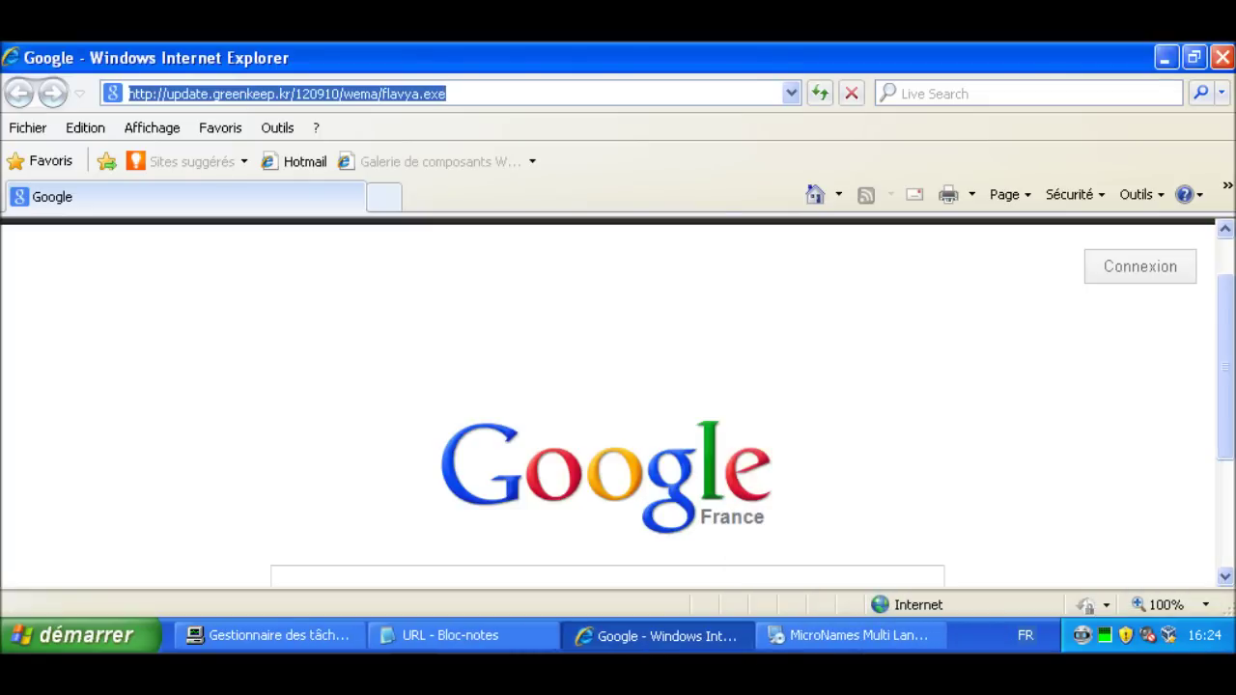
{"action": "left_click", "coordinate": [464, 635]}
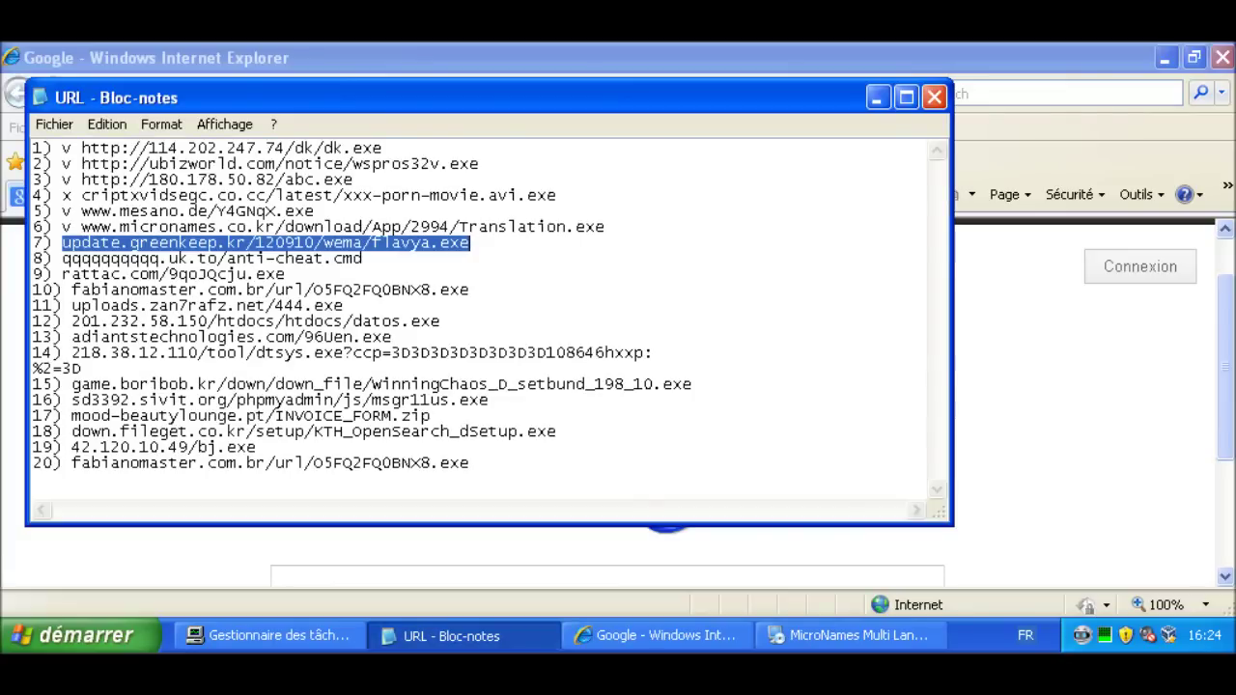
{"action": "left_click", "coordinate": [63, 242]}
{"action": "type", "text": "v"}
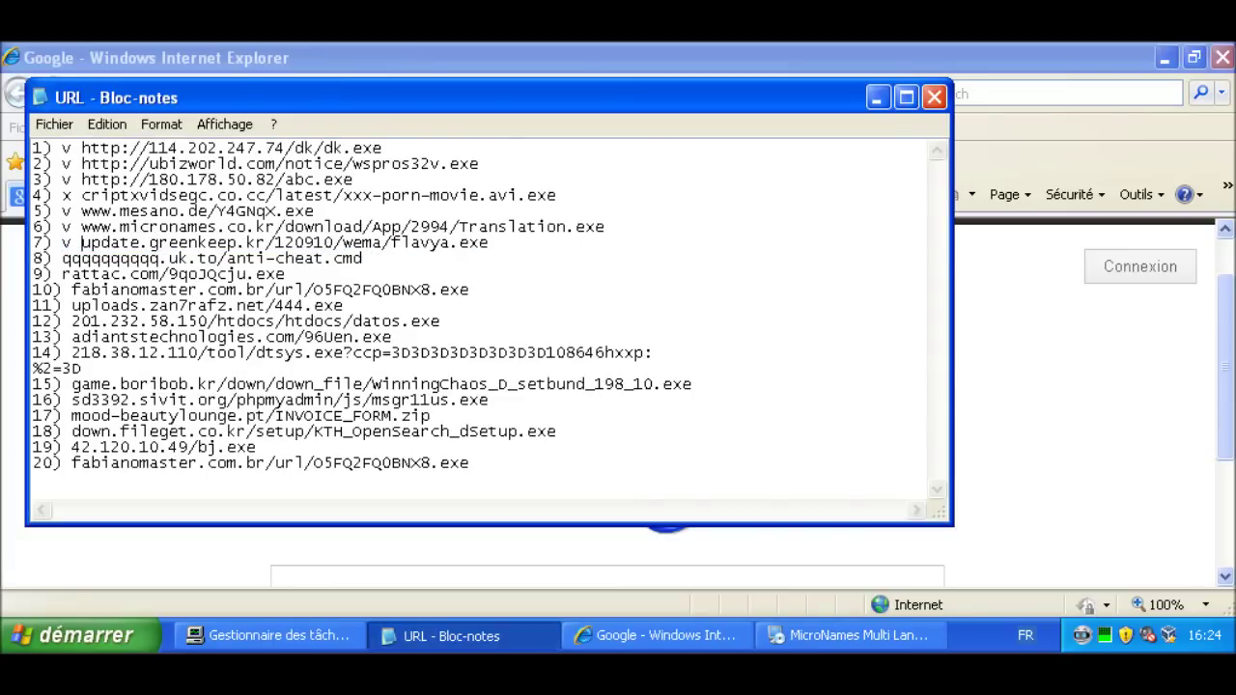
Test the eighth URL, ending in anti-cheat.cmd, in Internet Explorer and mark it with a "v" in the Notepad list
{"action": "left_click_drag", "start_coordinate": [363, 258], "coordinate": [62, 259]}
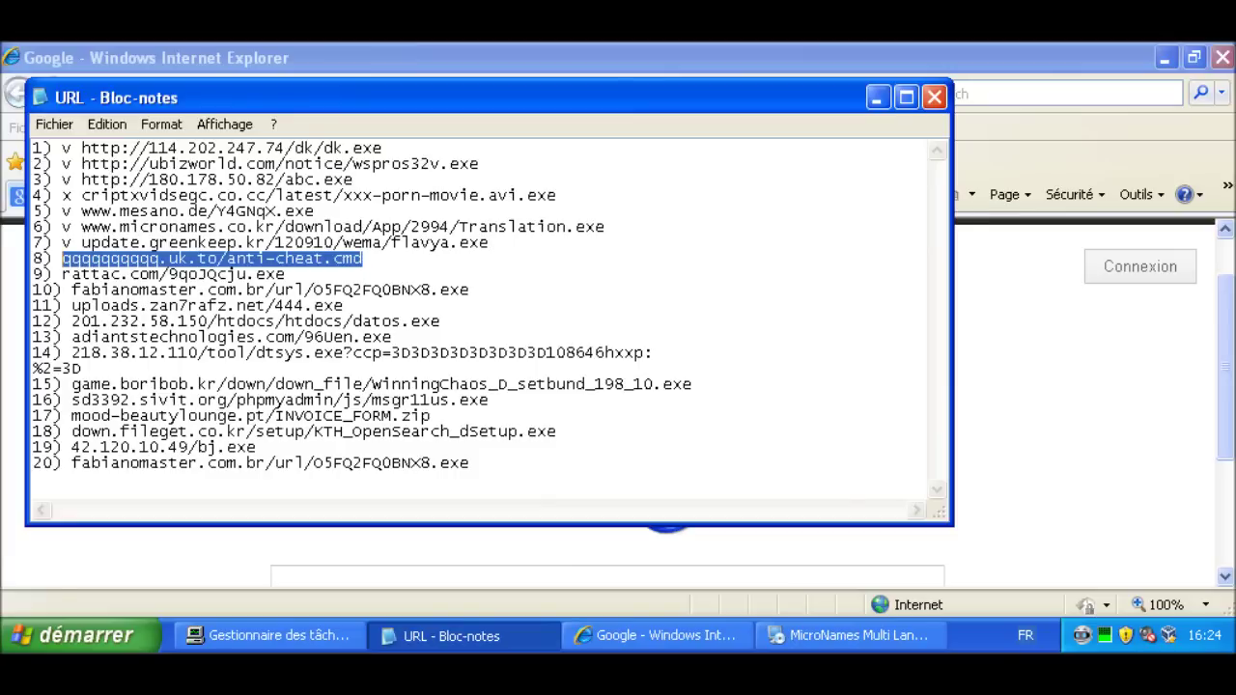
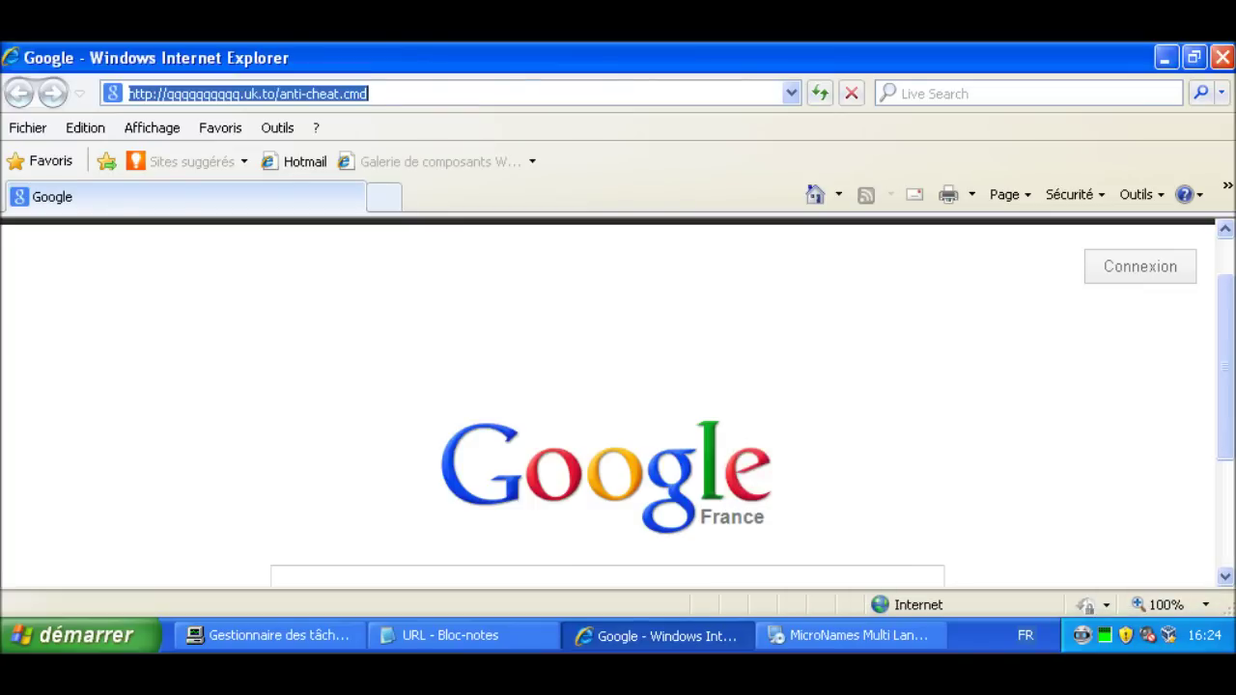
{"action": "left_click", "coordinate": [459, 636]}
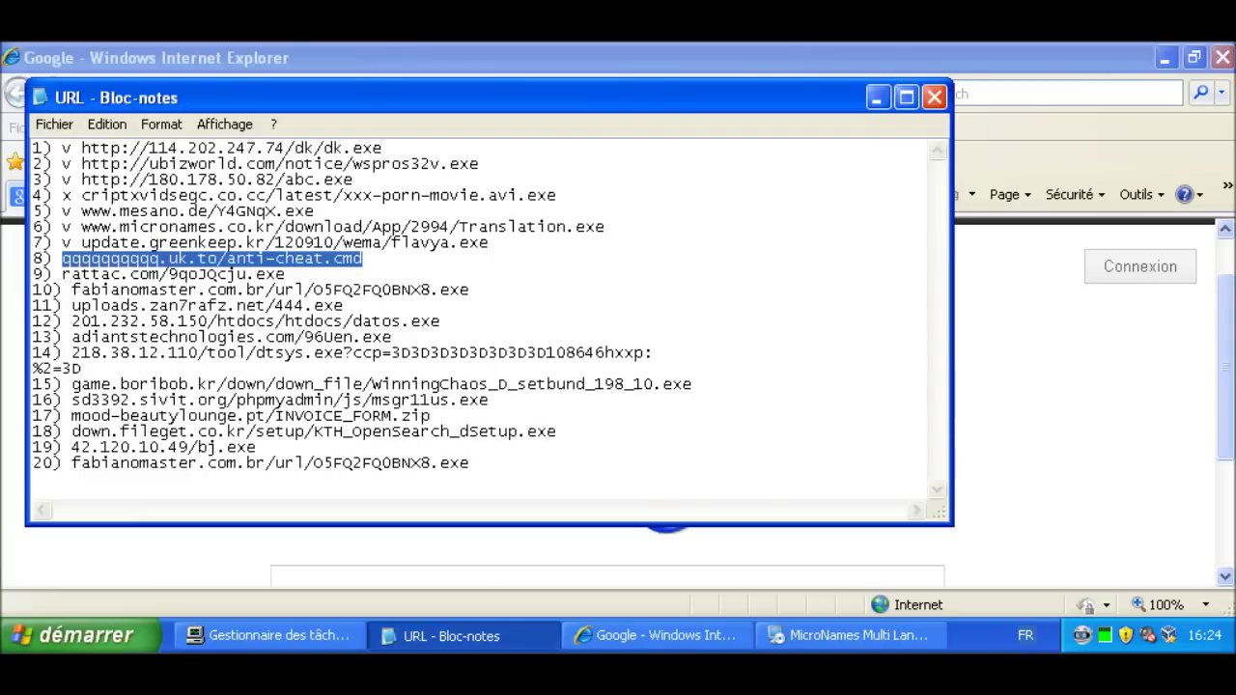
{"action": "key", "text": "Left"}
{"action": "type", "text": "v"}
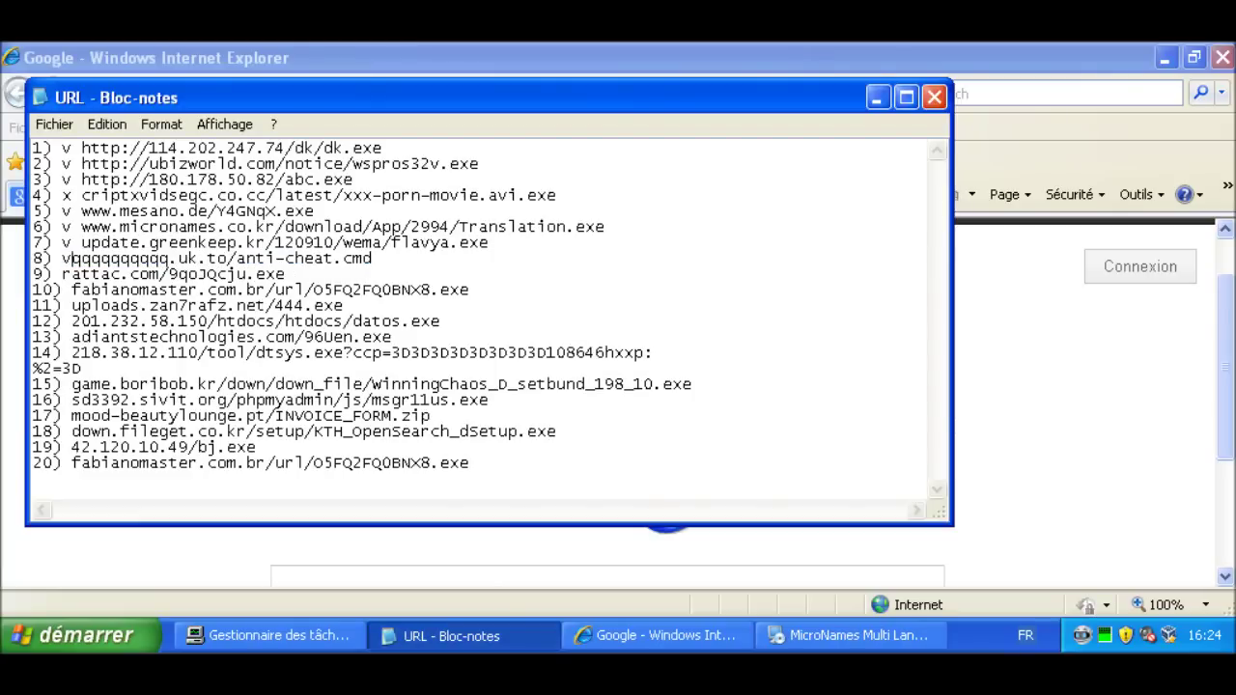
Test the ninth URL, ending in 9qoJQcju.exe, in Internet Explorer and mark it with a "v" in the Notepad list
{"action": "left_click_drag", "start_coordinate": [324, 258], "coordinate": [62, 274]}
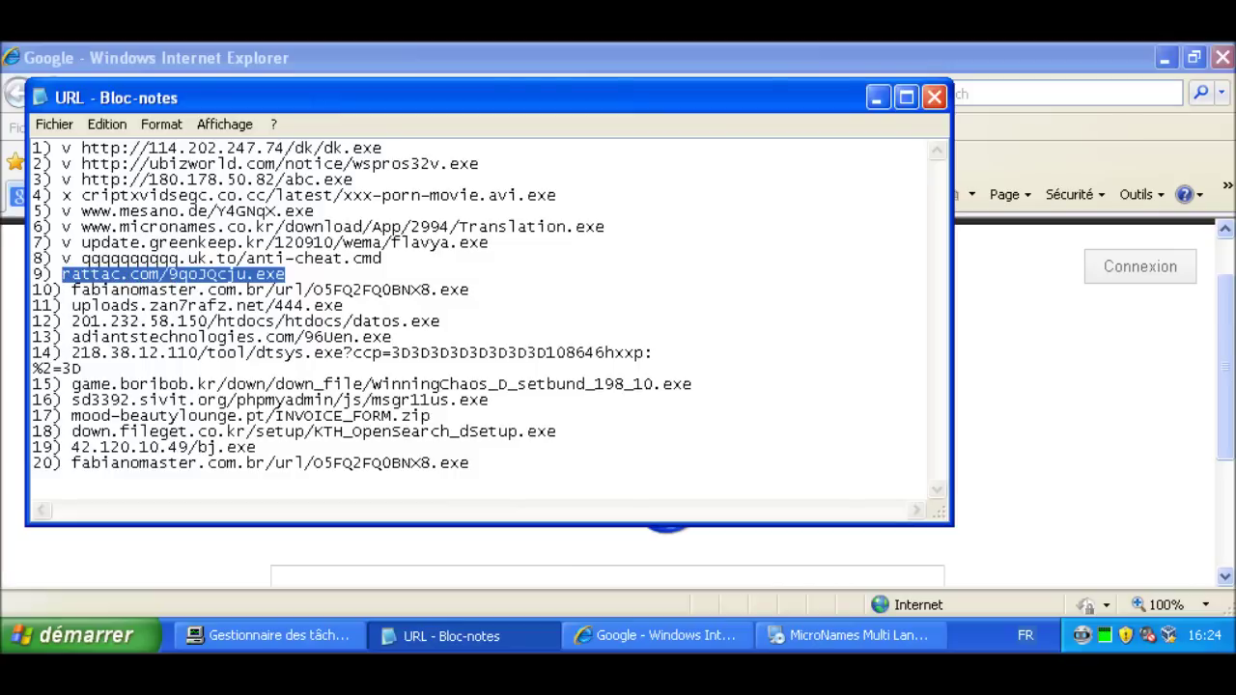
{"action": "key", "text": "alt+Tab"}
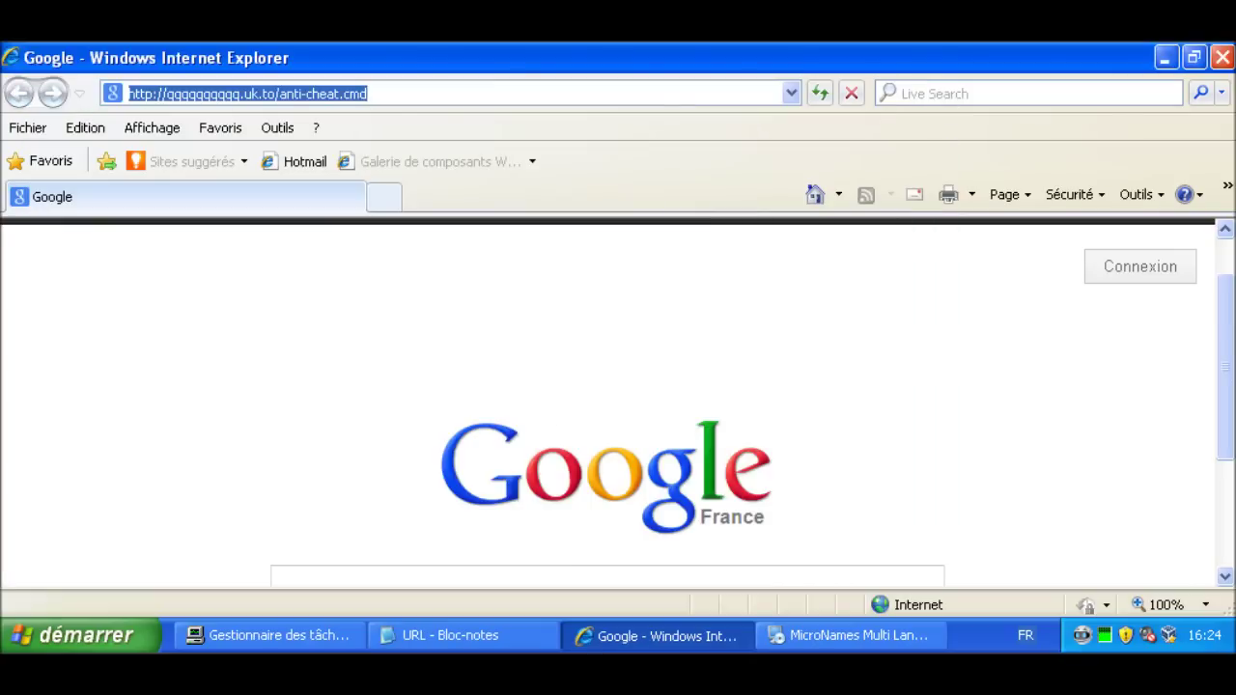
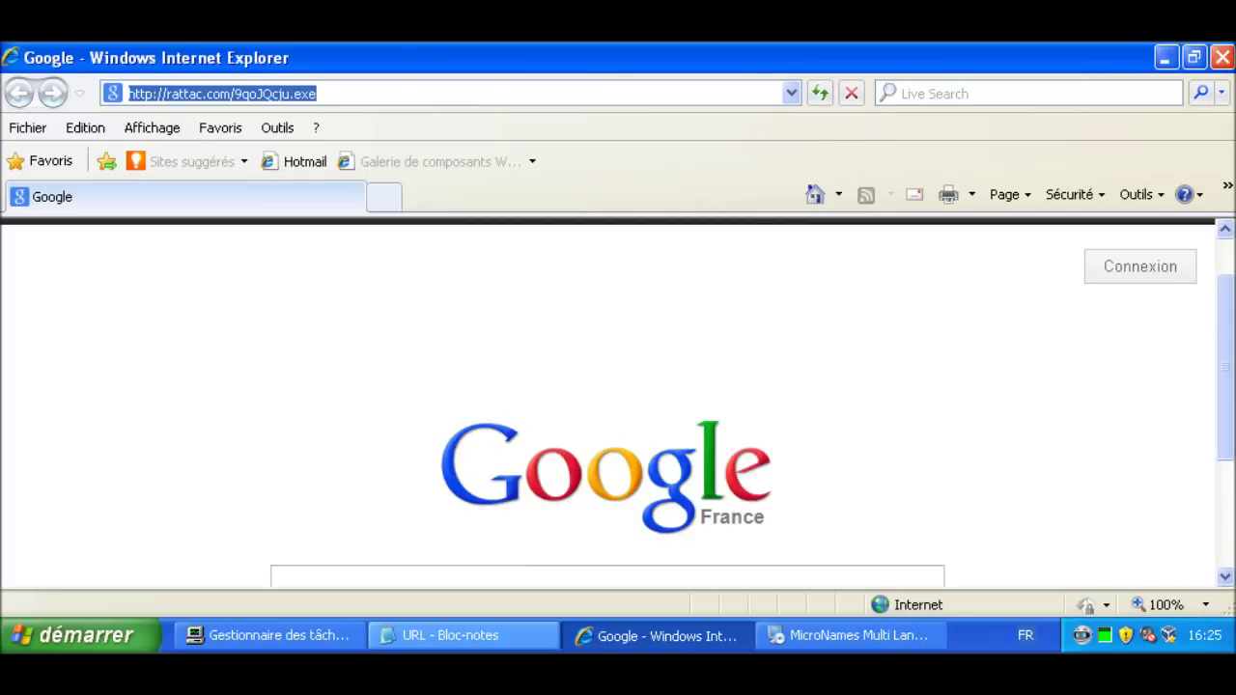
{"action": "left_click", "coordinate": [464, 635]}
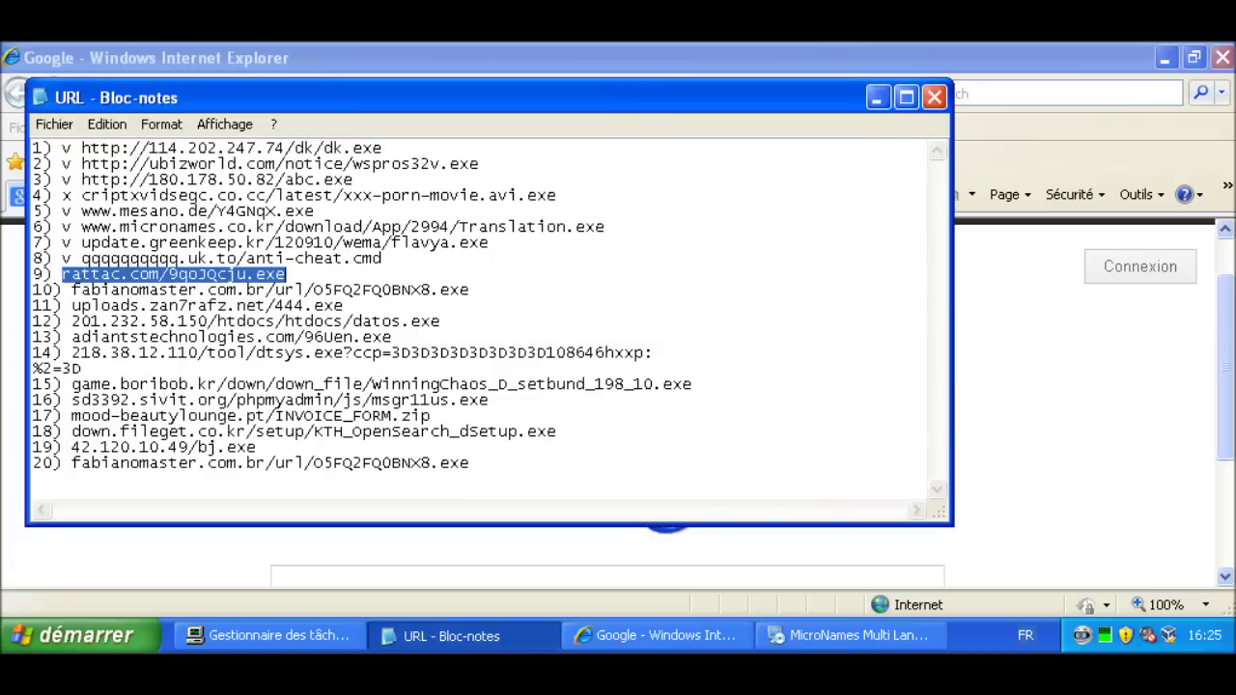
{"action": "key", "text": "Left"}
{"action": "type", "text": "v"}
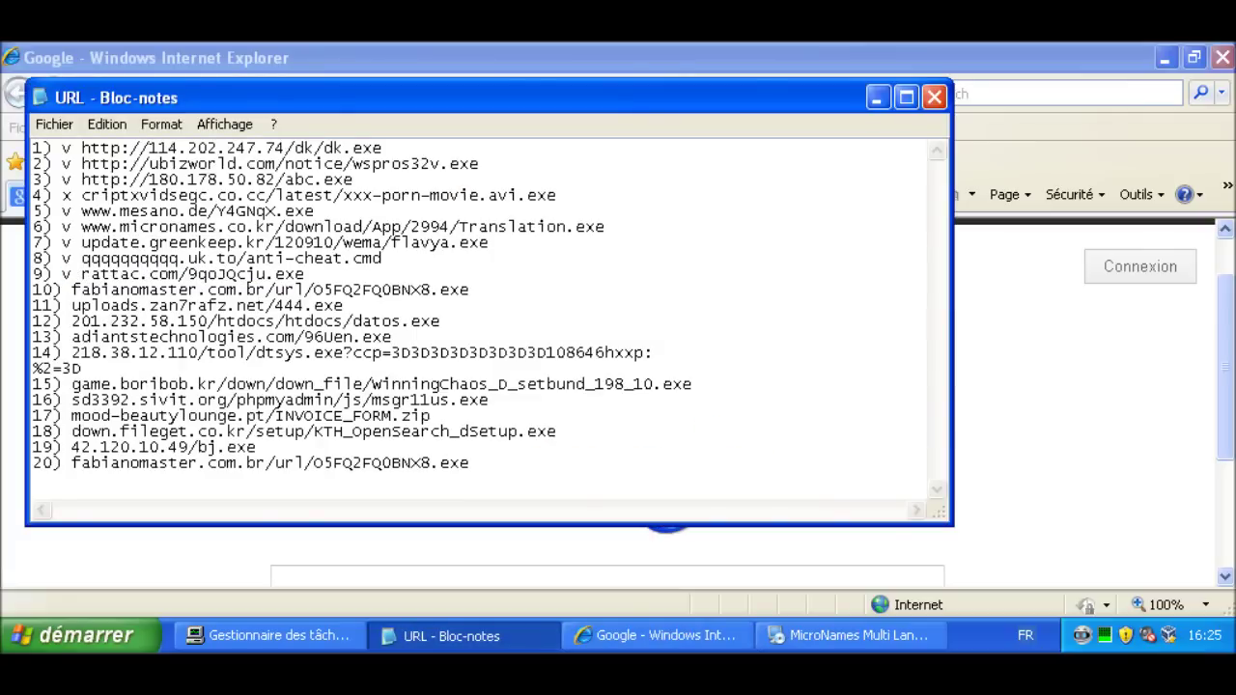
Load the tenth URL, ending in O5FQ2FQ0BNX8.exe, in Internet Explorer and mark it with an "o" in the Notepad list
{"action": "left_click_drag", "start_coordinate": [471, 289], "coordinate": [72, 289]}
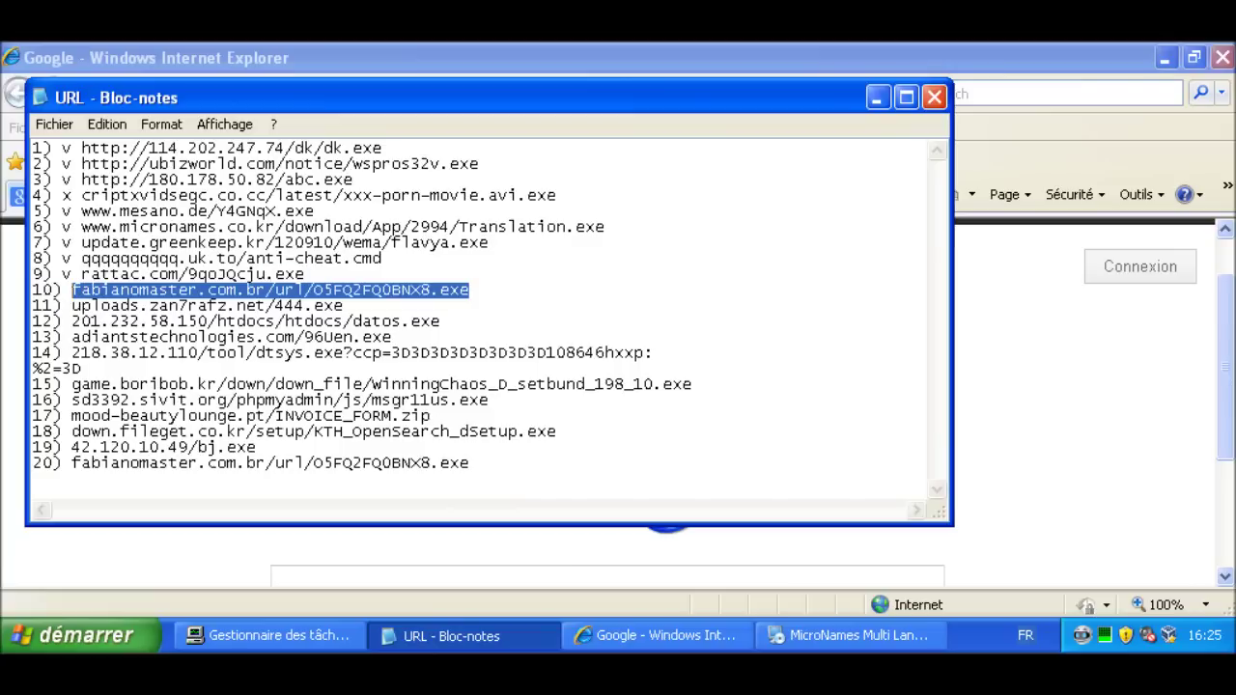
{"action": "key", "text": "alt+Tab"}
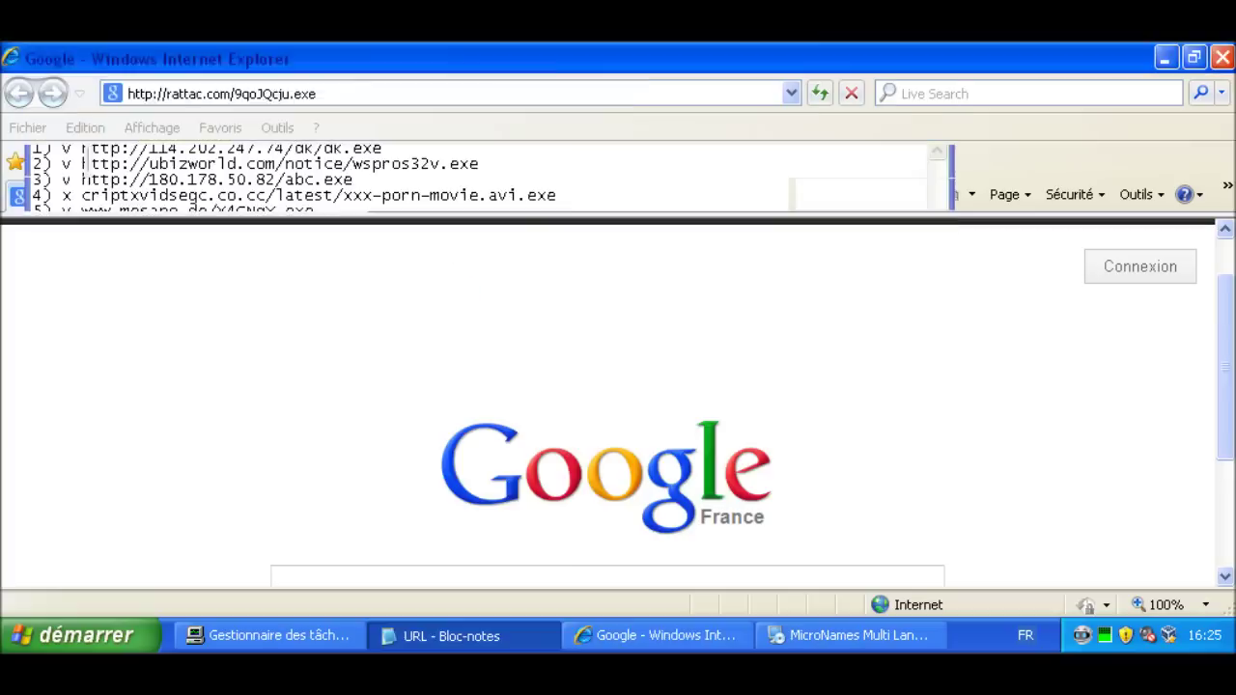
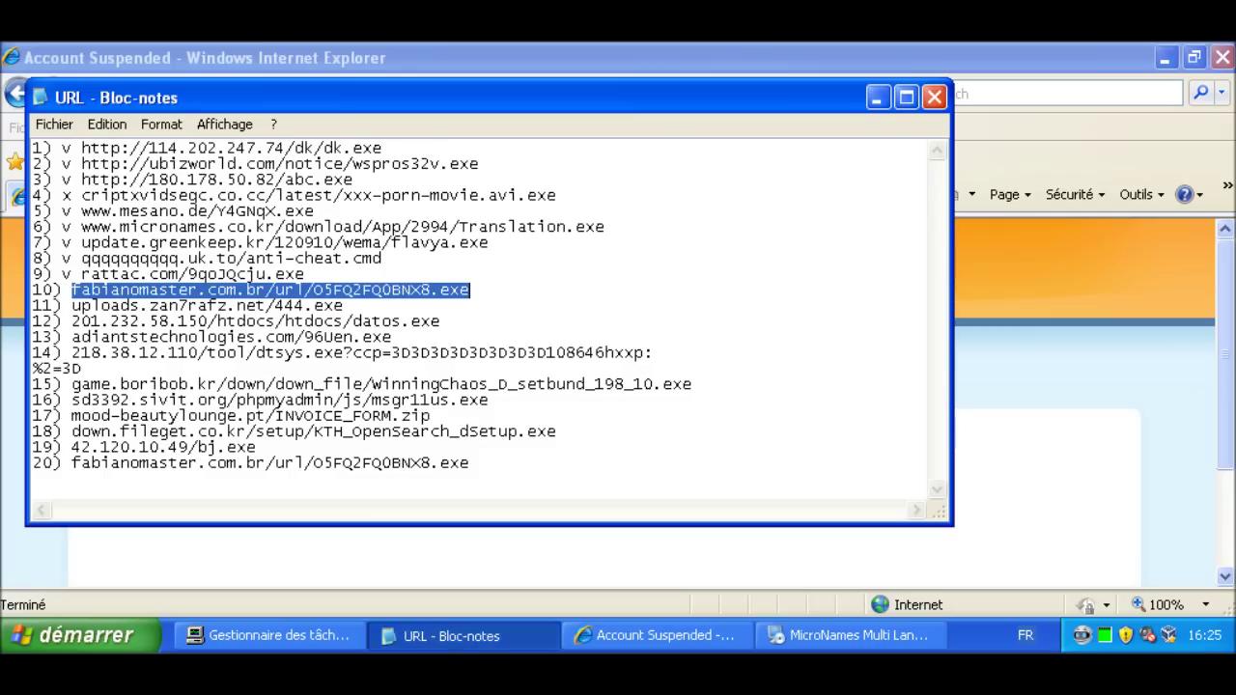
{"action": "key", "text": "Left"}
{"action": "type", "text": "o"}
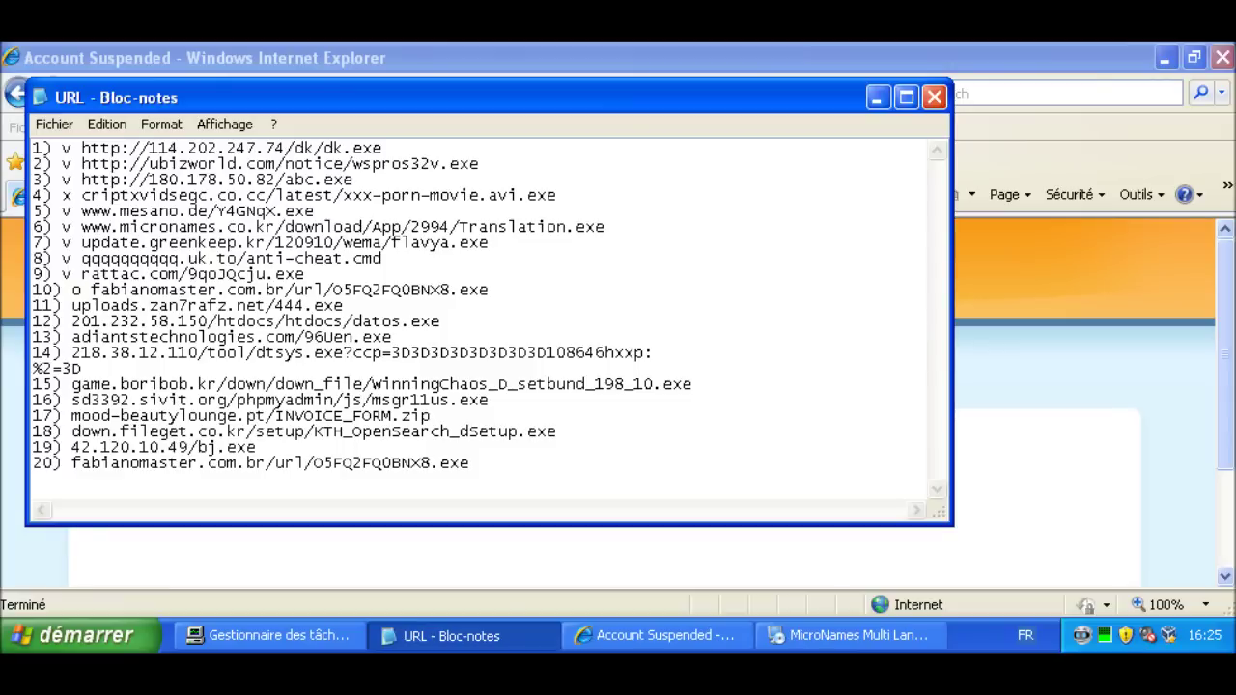
Copy the eleventh URL, uploads.zan7rafz.net/444.exe, from the Notepad list and load it in Internet Explorer
{"action": "key", "text": "shift+Home"}
{"action": "key", "text": "ctrl+shift+Right"}
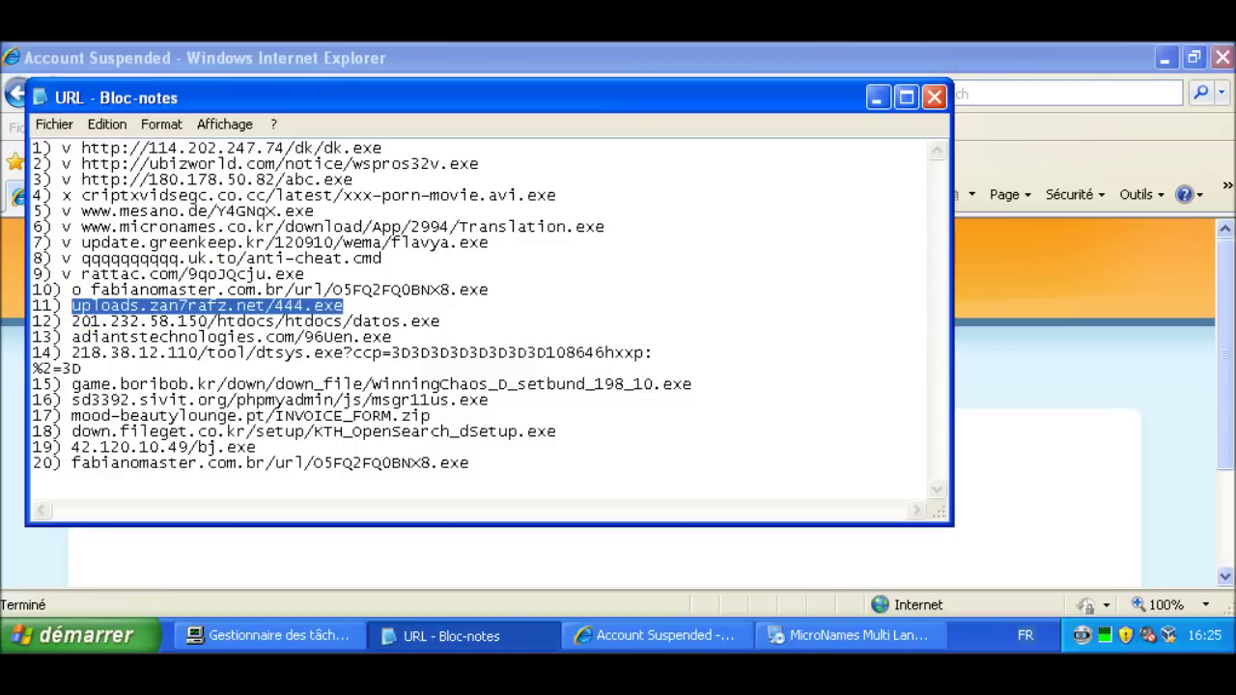
{"action": "key", "text": "alt+Tab"}
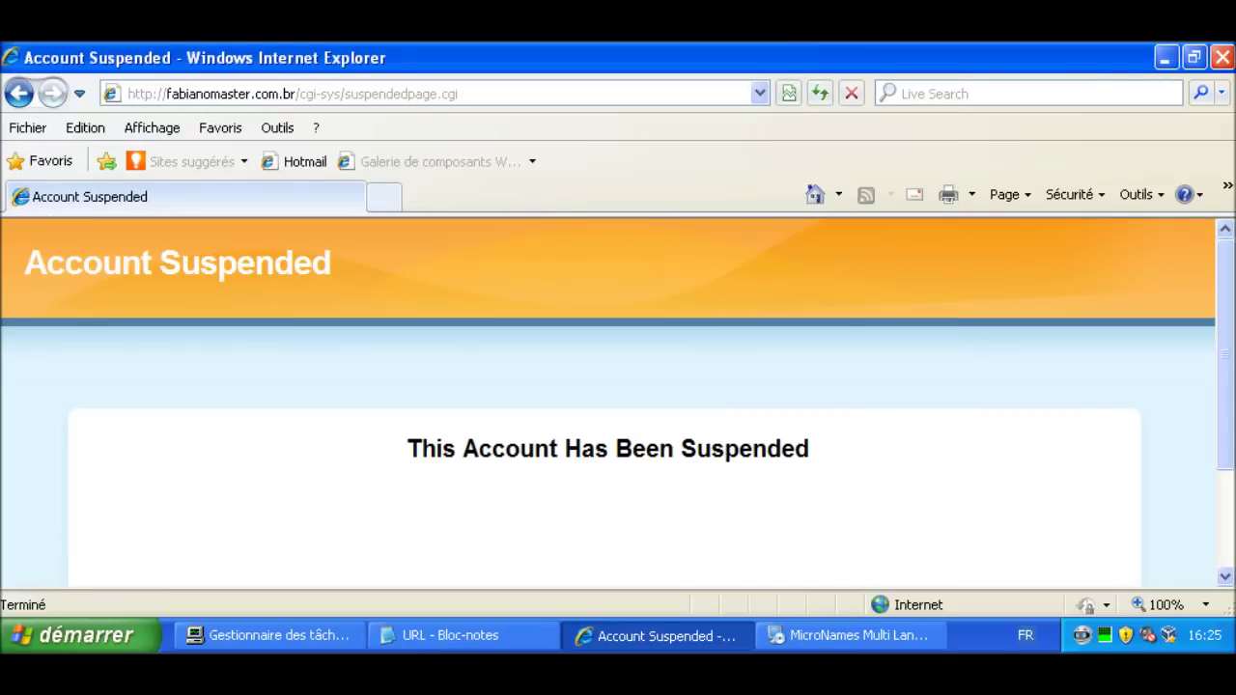
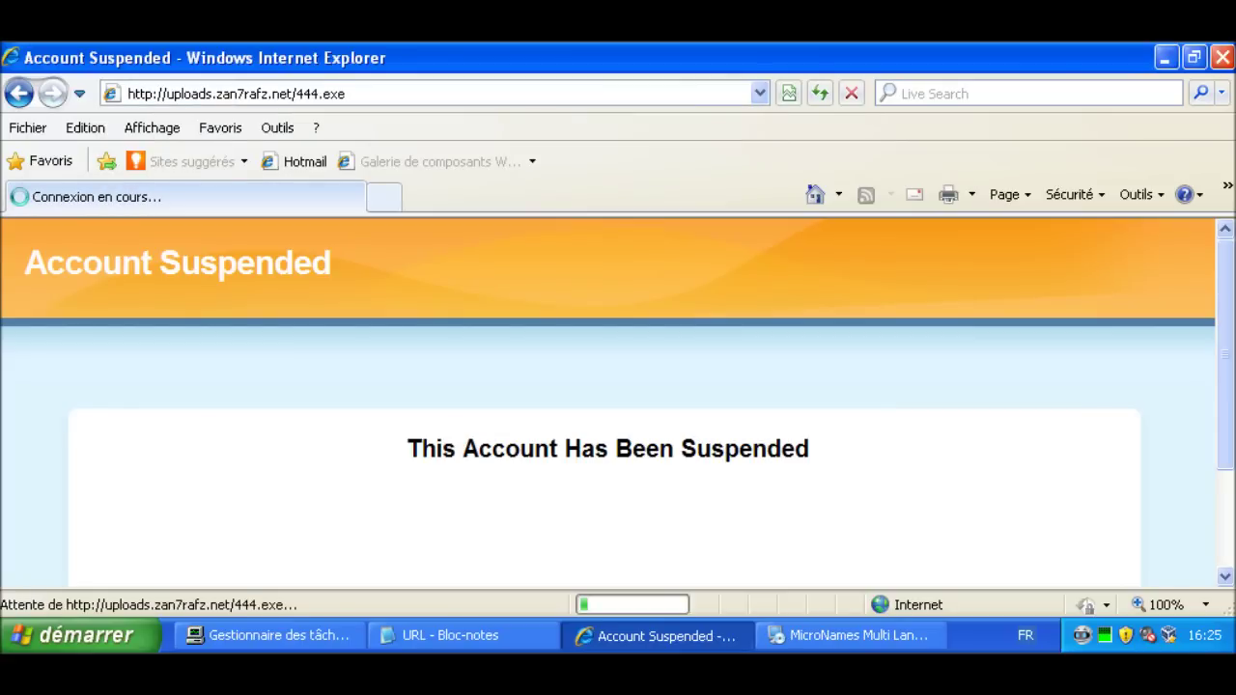
Copy the twelfth URL, 201.232.58.150/htdocs/htdocs/datos.exe, from the Notepad list and load it in Internet Explorer
{"action": "key", "text": "alt+Tab"}
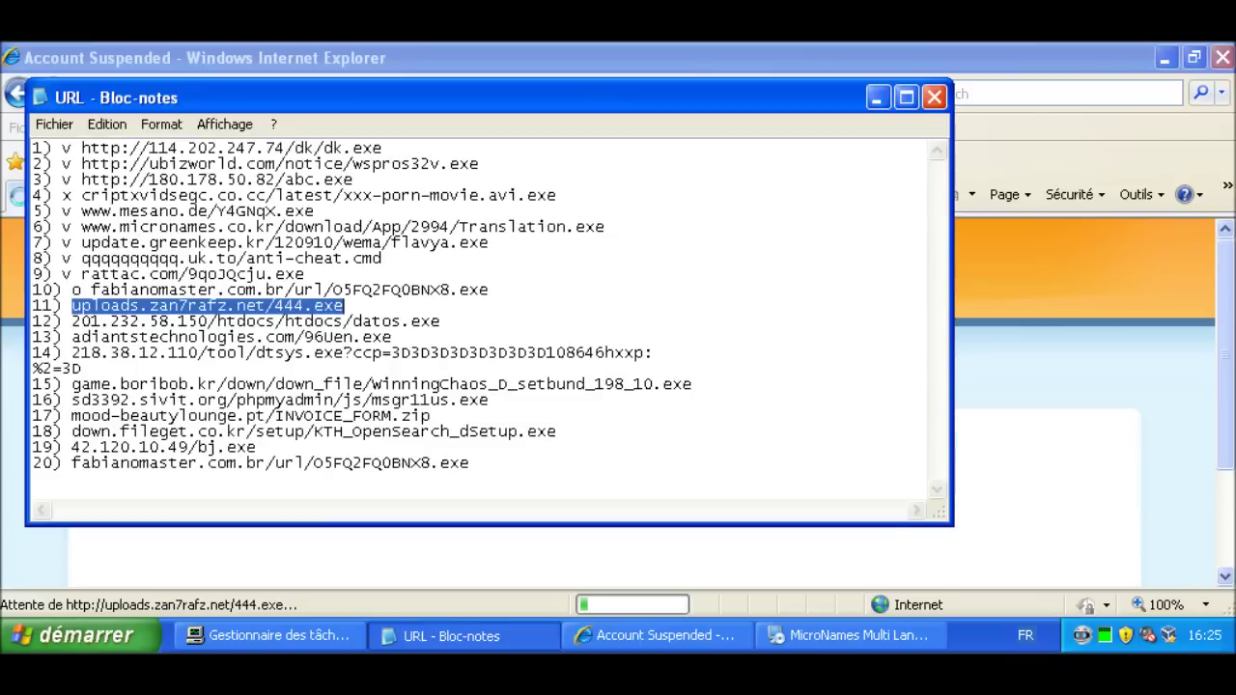
{"action": "key", "text": "Down"}
{"action": "key", "text": "End"}
{"action": "key", "text": "shift+Left"}
{"action": "key", "text": "shift+Left"}
{"action": "key", "text": "shift+Left"}
{"action": "key", "text": "shift+Left"}
{"action": "key", "text": "shift+Left"}
{"action": "key", "text": "shift+Left"}
{"action": "key", "text": "shift+Left"}
{"action": "key", "text": "shift+Left"}
{"action": "key", "text": "shift+Left"}
{"action": "key", "text": "shift+Left"}
{"action": "key", "text": "shift+Left"}
{"action": "key", "text": "shift+Left"}
{"action": "key", "text": "shift+Left"}
{"action": "key", "text": "shift+Left"}
{"action": "key", "text": "shift+Left"}
{"action": "key", "text": "shift+Left"}
{"action": "key", "text": "shift+Left"}
{"action": "key", "text": "shift+Left"}
{"action": "key", "text": "shift+Left"}
{"action": "key", "text": "shift+Left"}
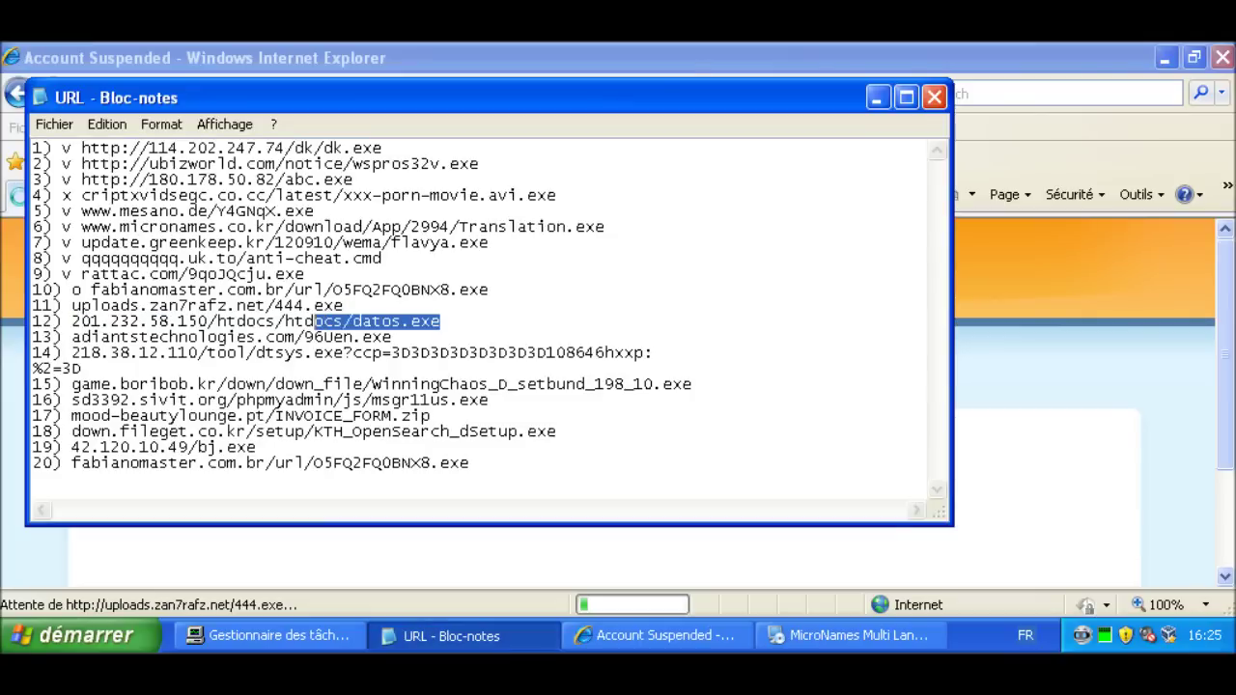
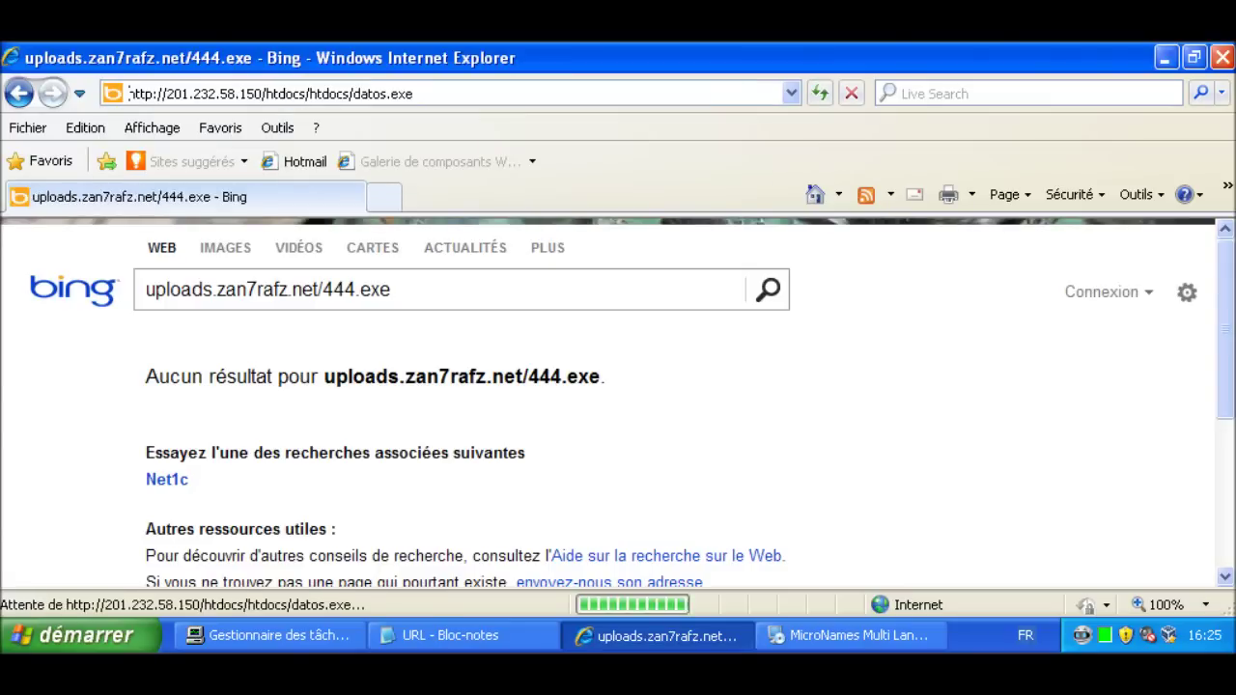
Mark the eleventh URL in the Notepad list with an "o" in front of the address
{"action": "key", "text": "alt+Tab"}
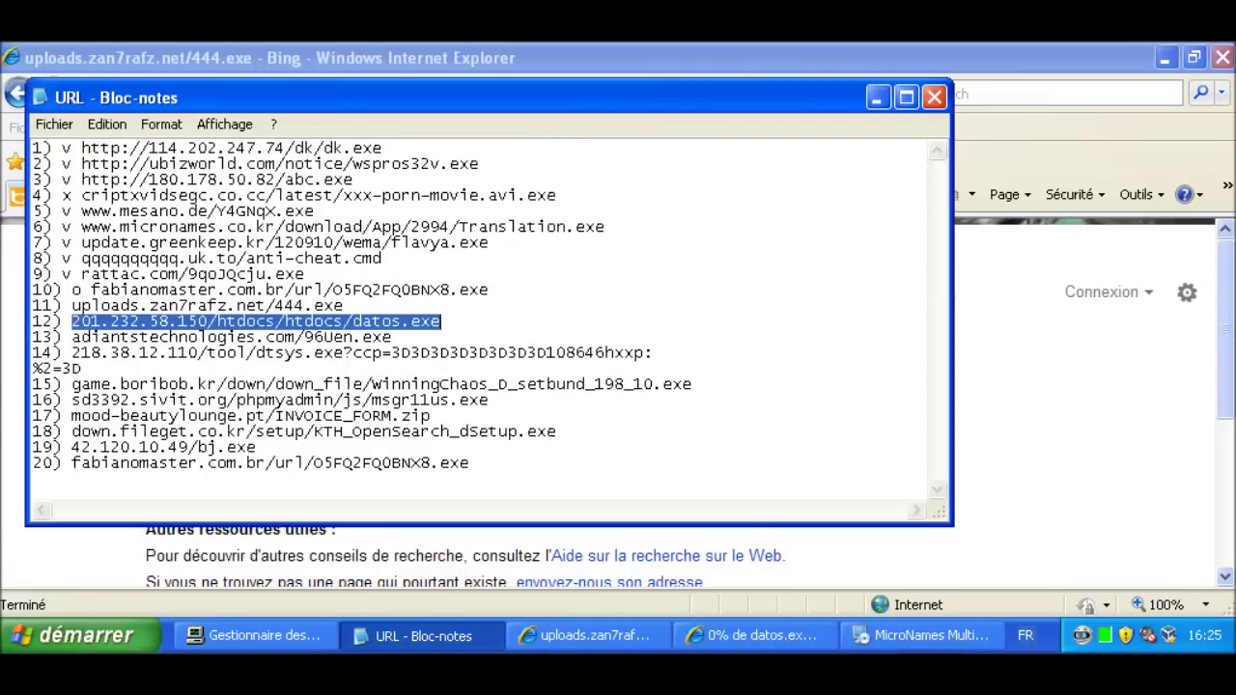
{"action": "left_click", "coordinate": [73, 305]}
{"action": "type", "text": "o"}
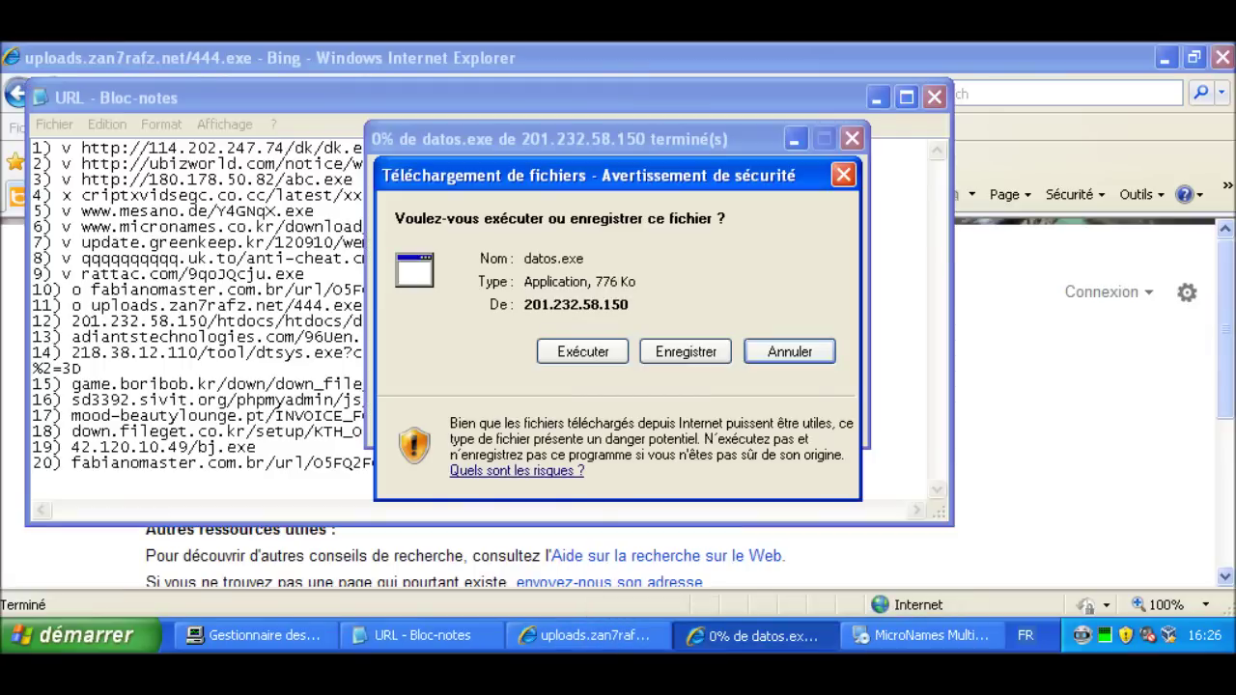
Run the downloaded datos.exe, dismiss the PCKeeper alert and mark the twelfth URL with a "v" in the Notepad list
{"action": "left_click", "coordinate": [582, 352]}
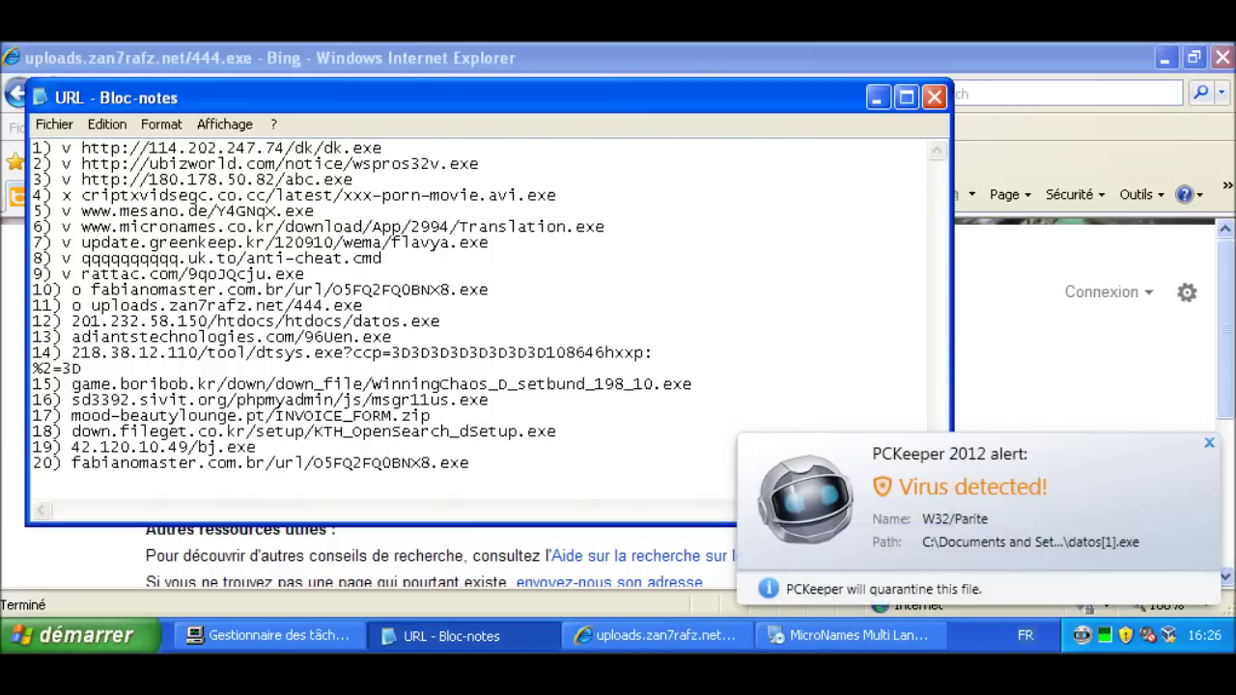
{"action": "left_click", "coordinate": [1208, 443]}
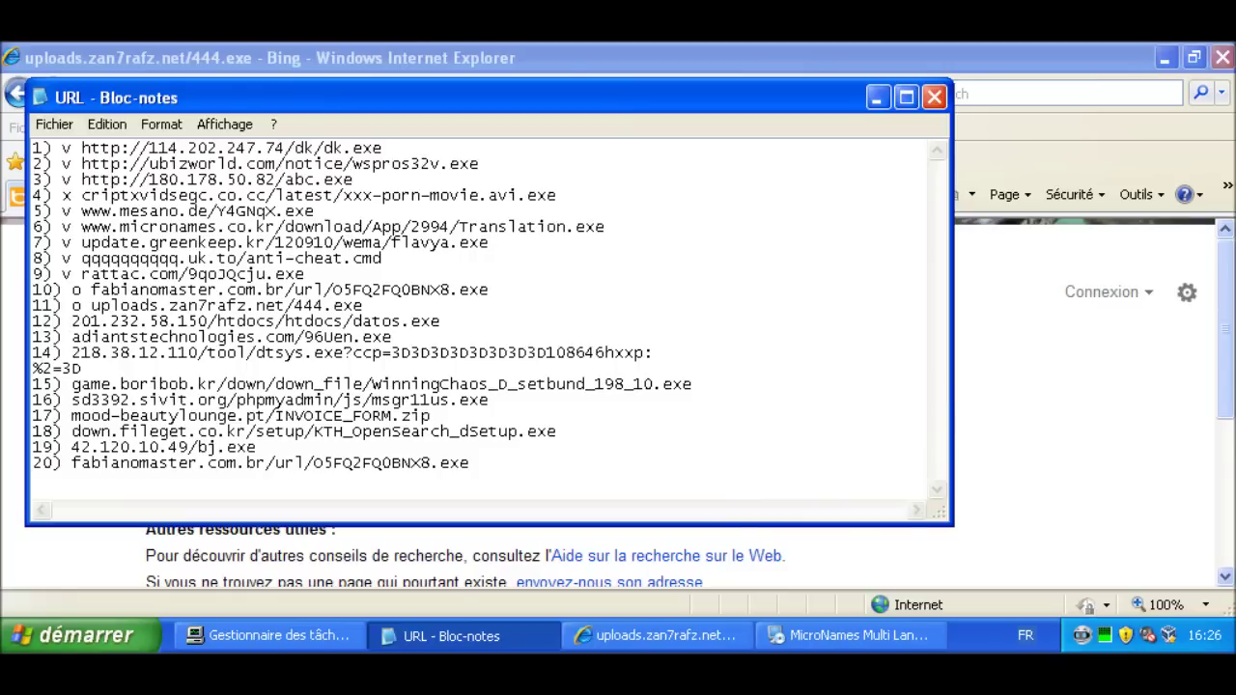
{"action": "type", "text": "v"}
Load the thirteenth URL, adiantstechnologies.com/96Uen.exe, in Internet Explorer and run the downloaded file
{"action": "left_click_drag", "start_coordinate": [391, 337], "coordinate": [72, 336]}
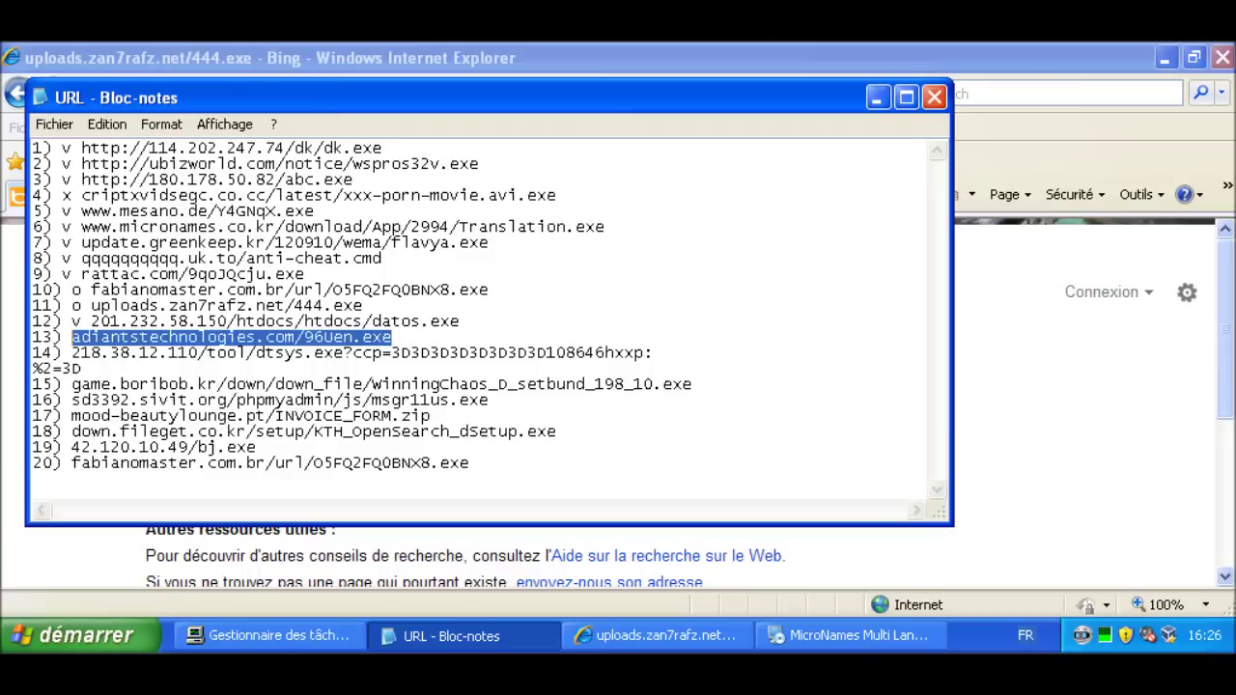
{"action": "key", "text": "alt+Tab"}
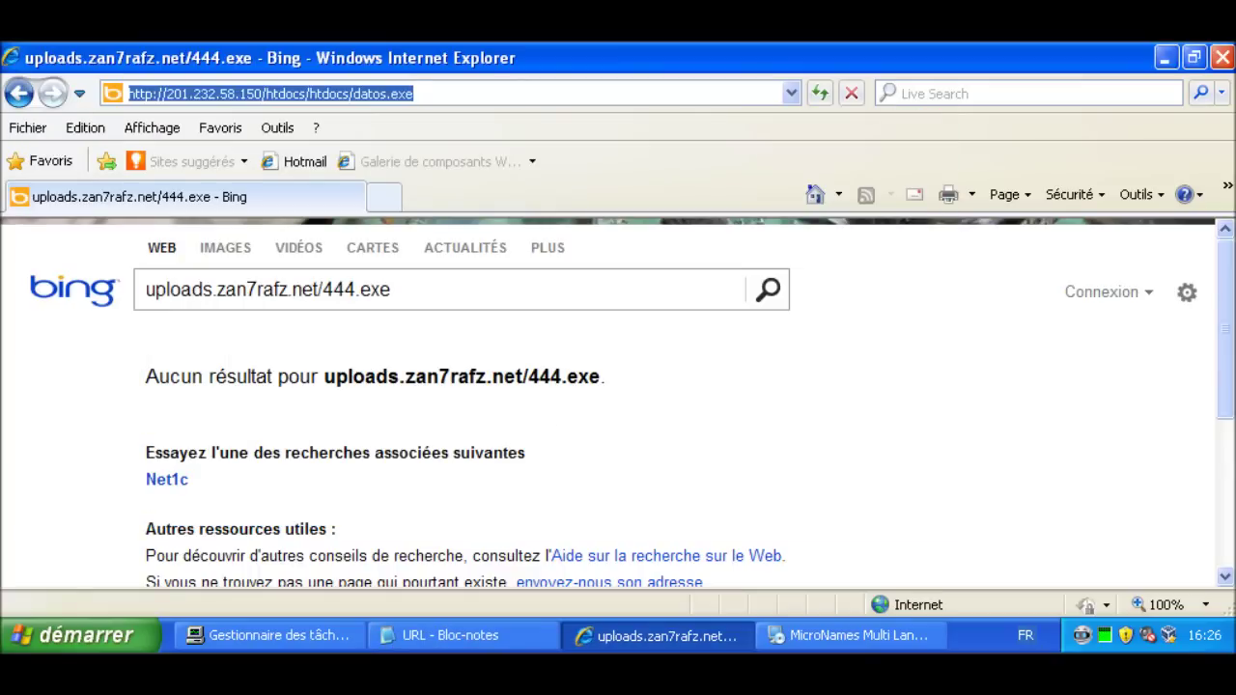
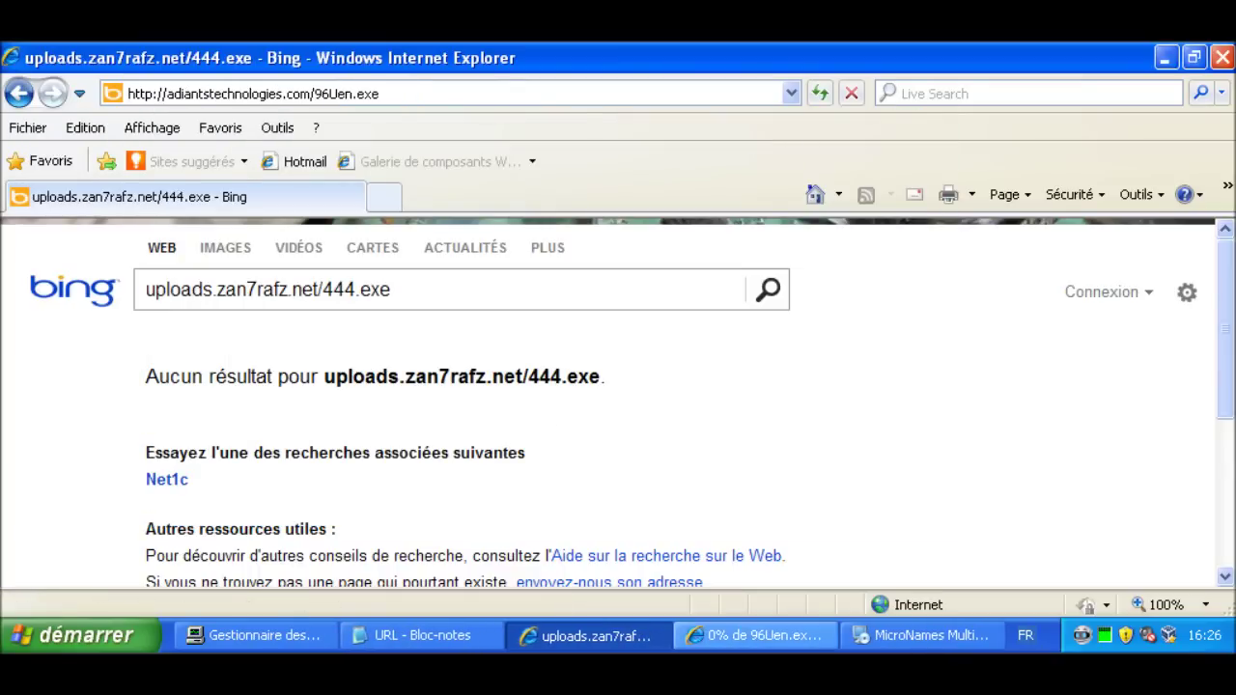
{"action": "left_click", "coordinate": [583, 351]}
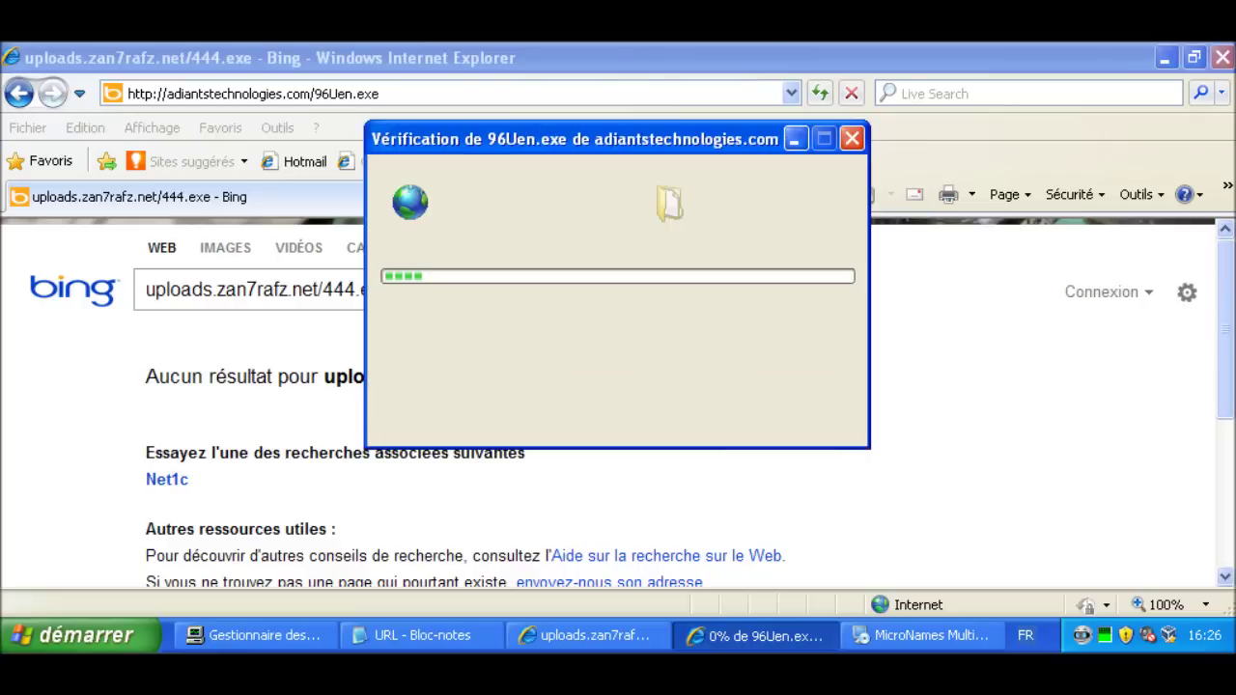
{"action": "left_click", "coordinate": [714, 309]}
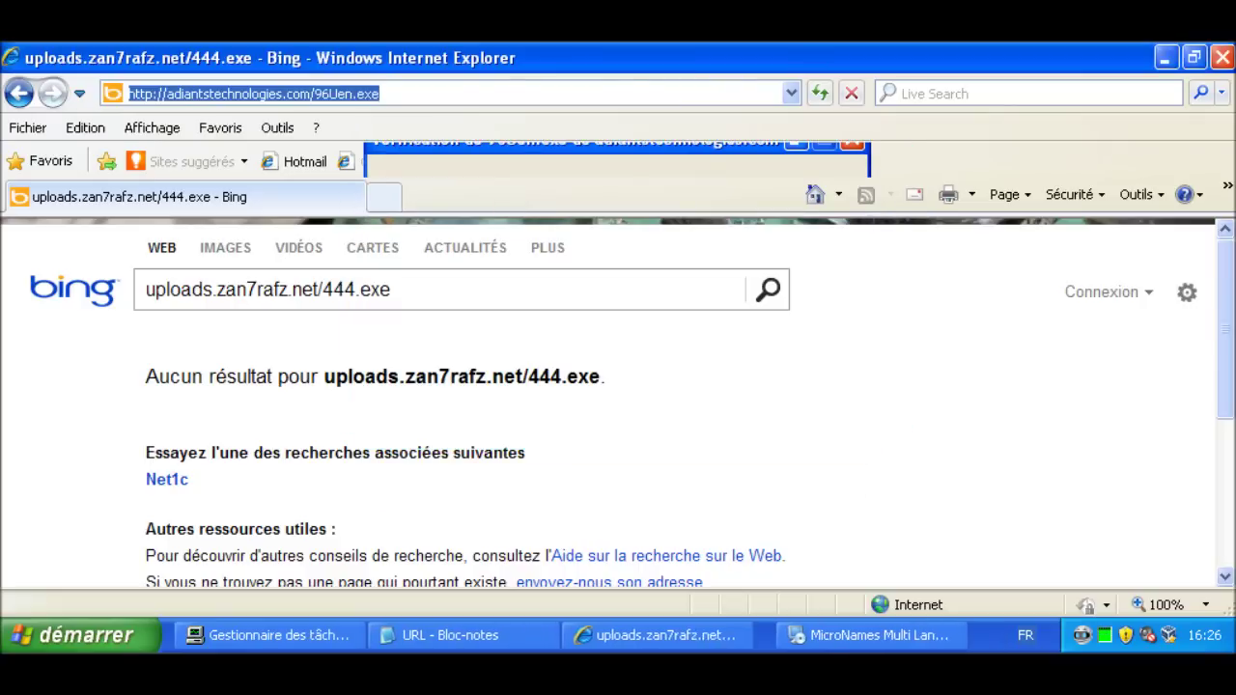
Check the Task Manager process list for the 96Uen process and anything it launches, dismissing the PCKeeper alert, then minimize Task Manager
{"action": "left_click", "coordinate": [270, 635]}
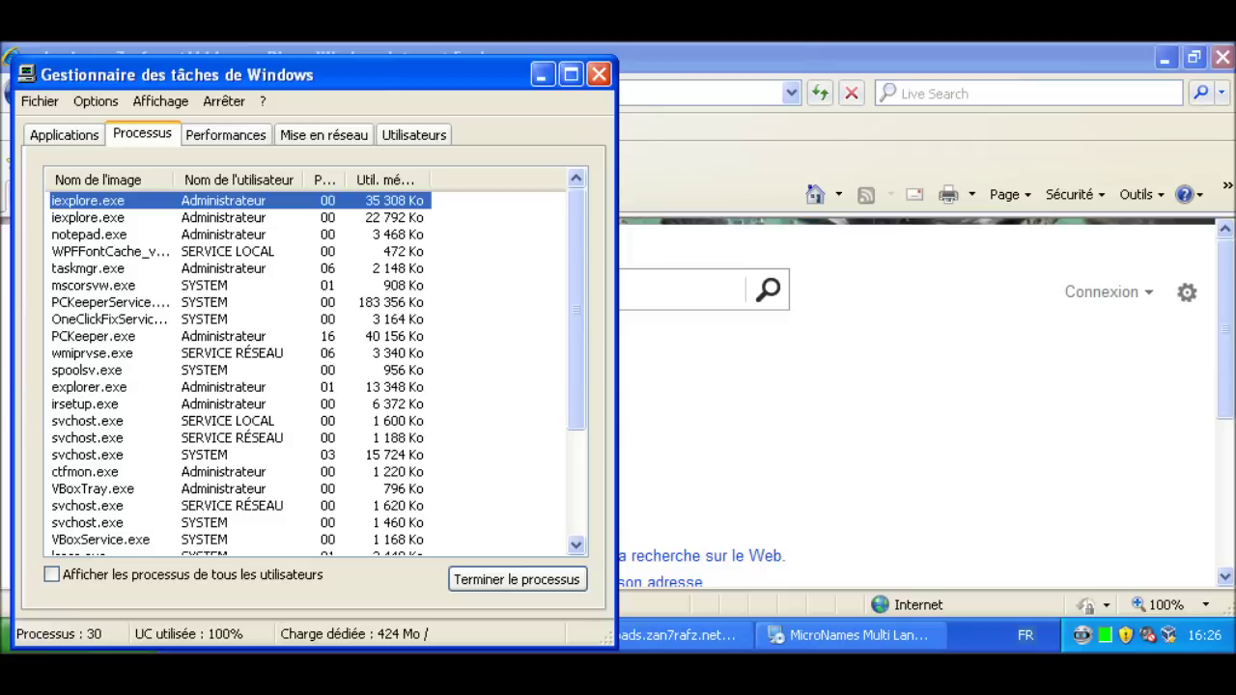
{"action": "scroll", "coordinate": [241, 372], "scroll_direction": "down", "scroll_amount": 4}
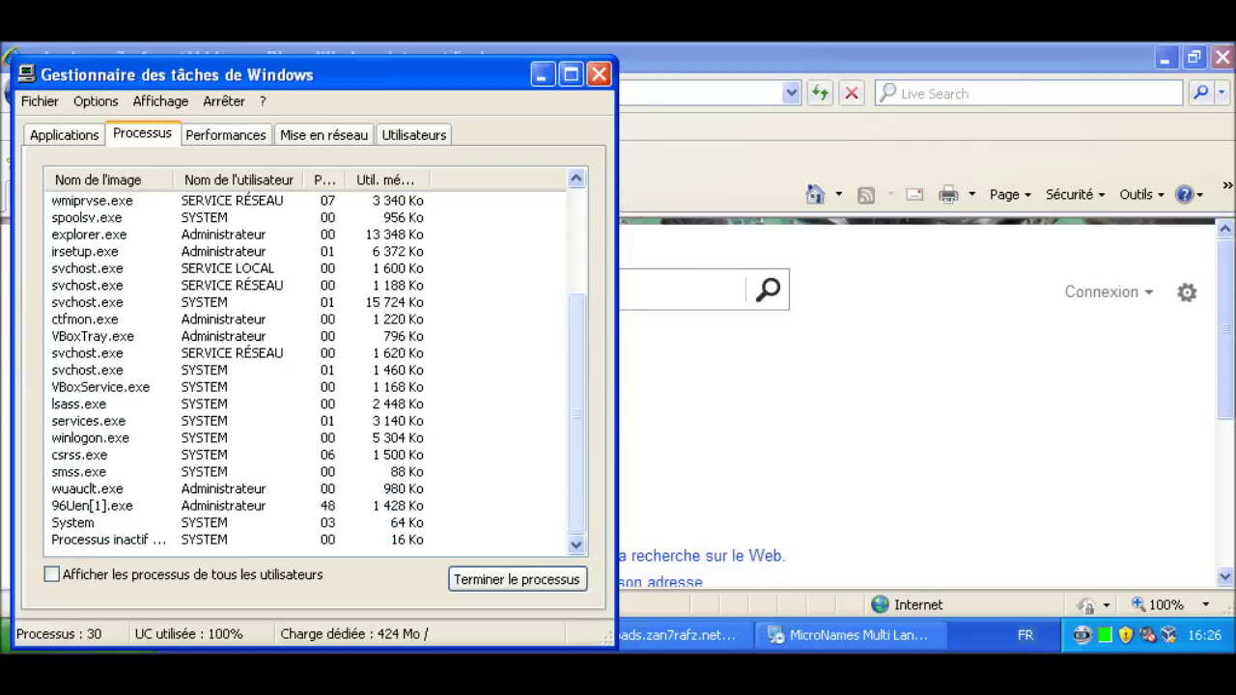
{"action": "left_click", "coordinate": [92, 505]}
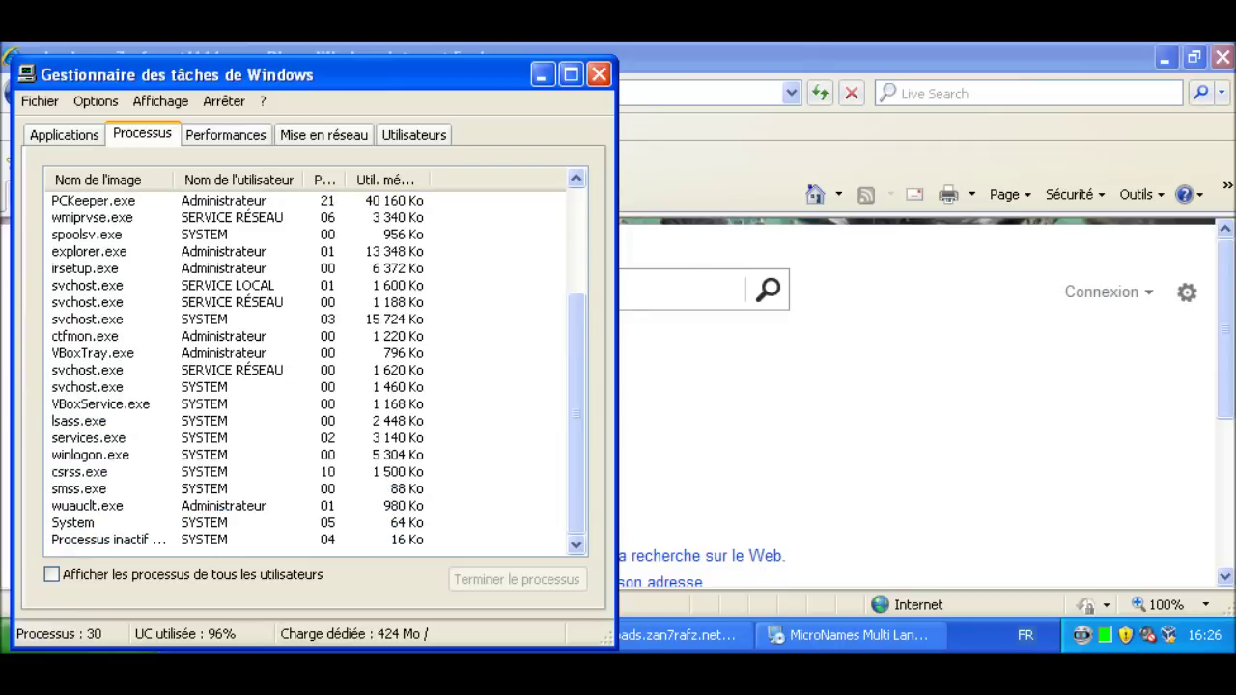
{"action": "left_click_drag", "start_coordinate": [576, 407], "coordinate": [576, 305]}
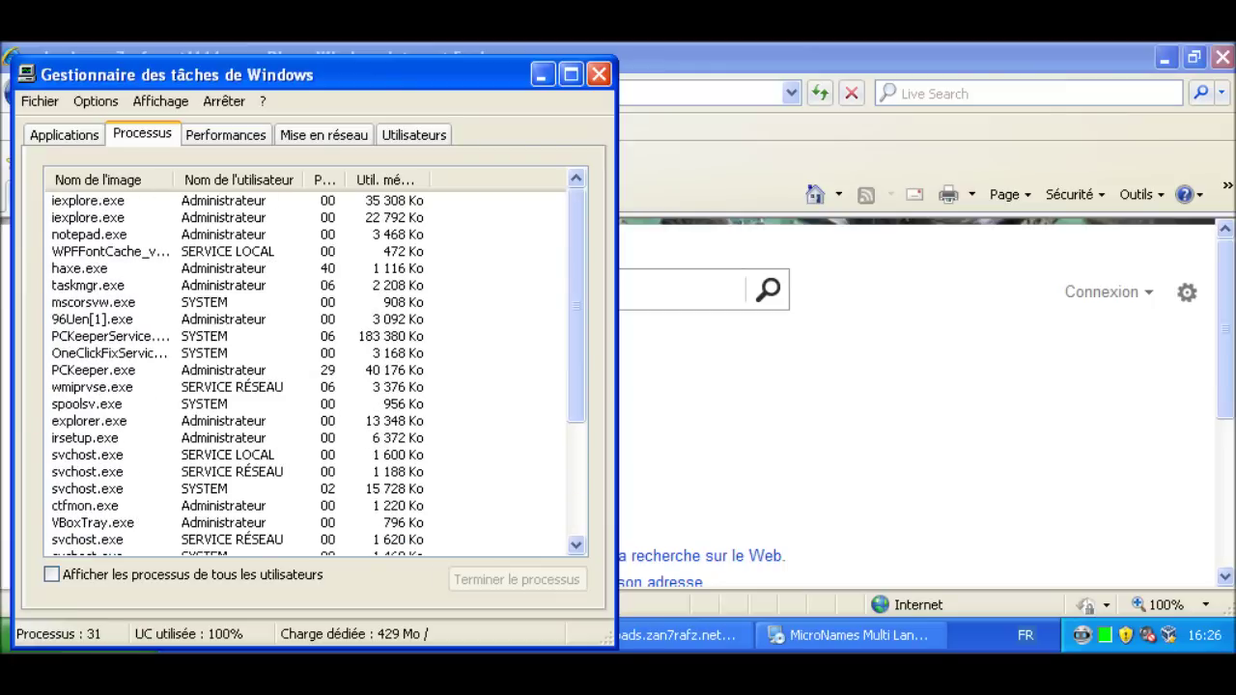
{"action": "left_click", "coordinate": [93, 302]}
{"action": "left_click", "coordinate": [93, 319]}
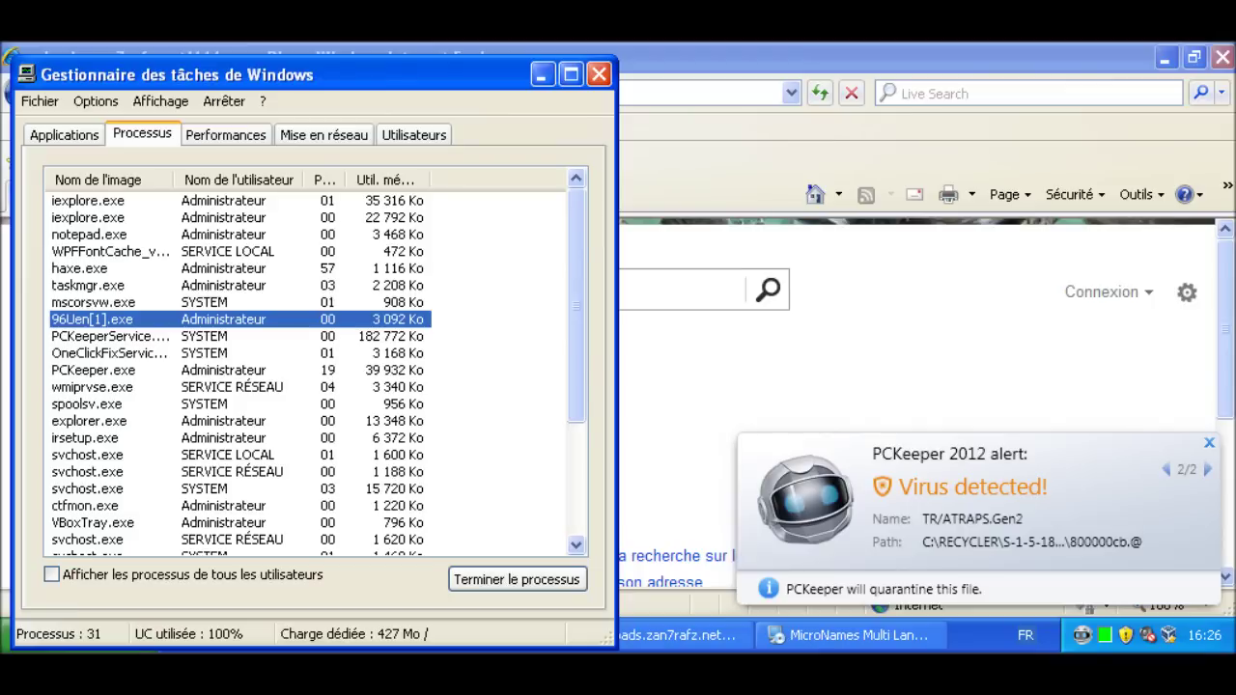
{"action": "left_click", "coordinate": [1209, 443]}
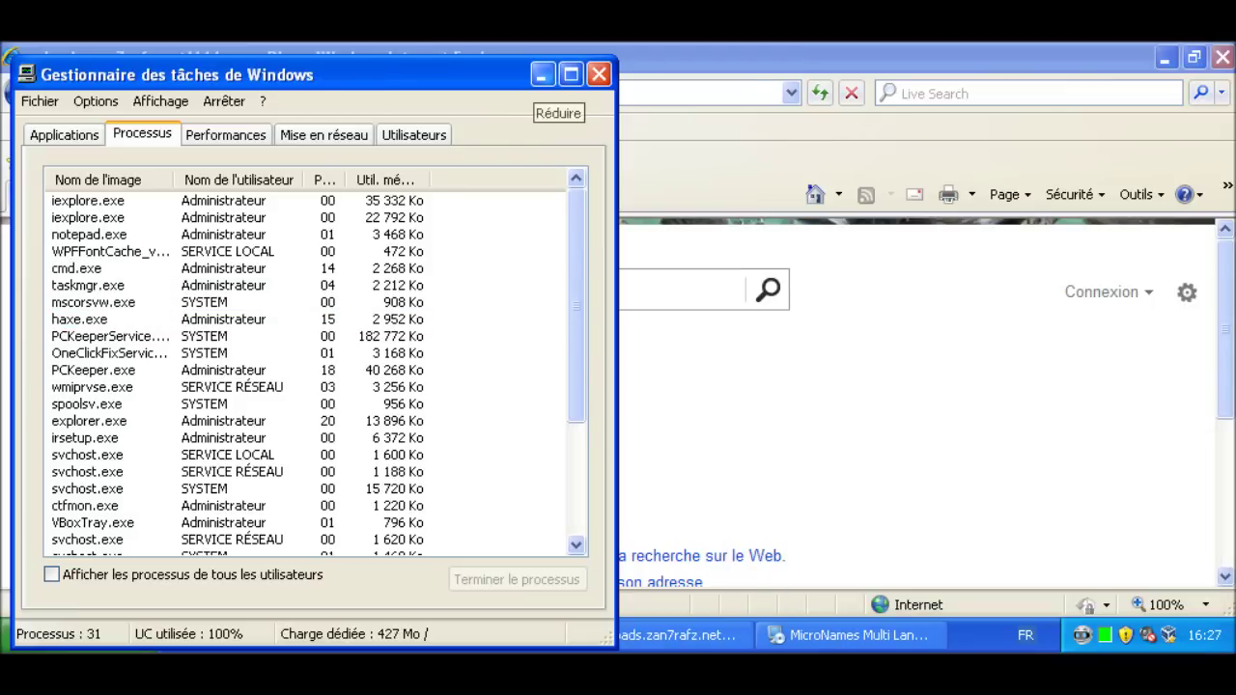
{"action": "left_click", "coordinate": [77, 269]}
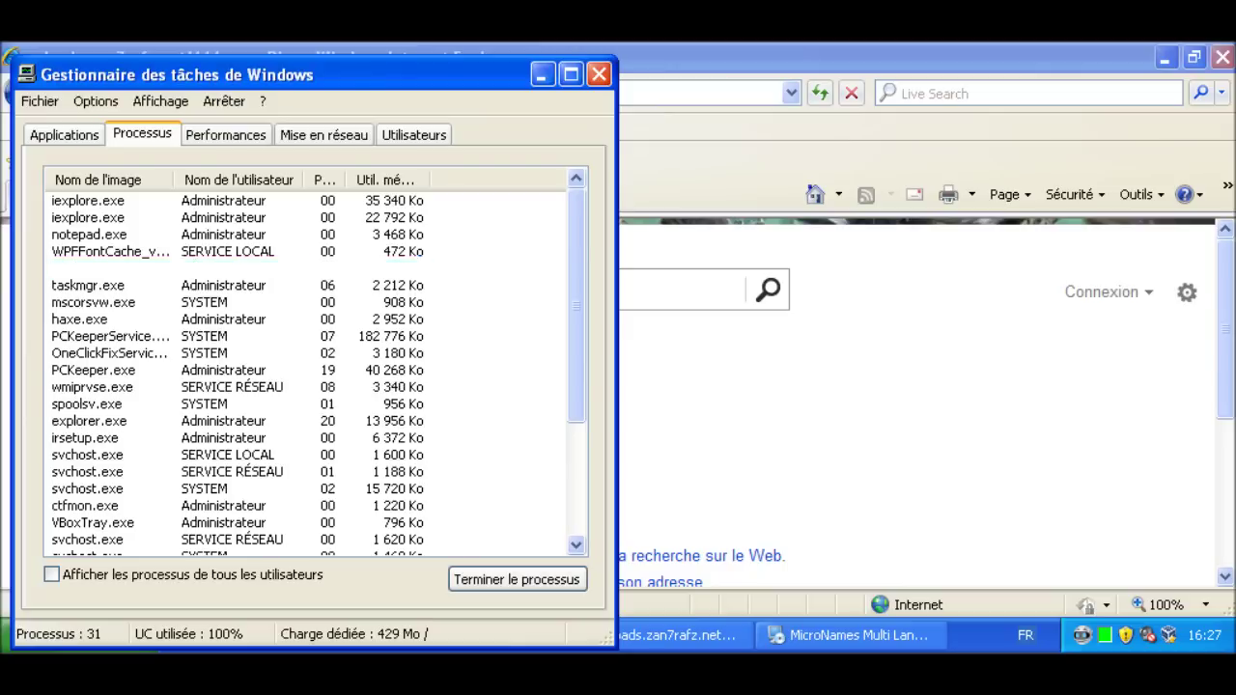
{"action": "left_click", "coordinate": [542, 74]}
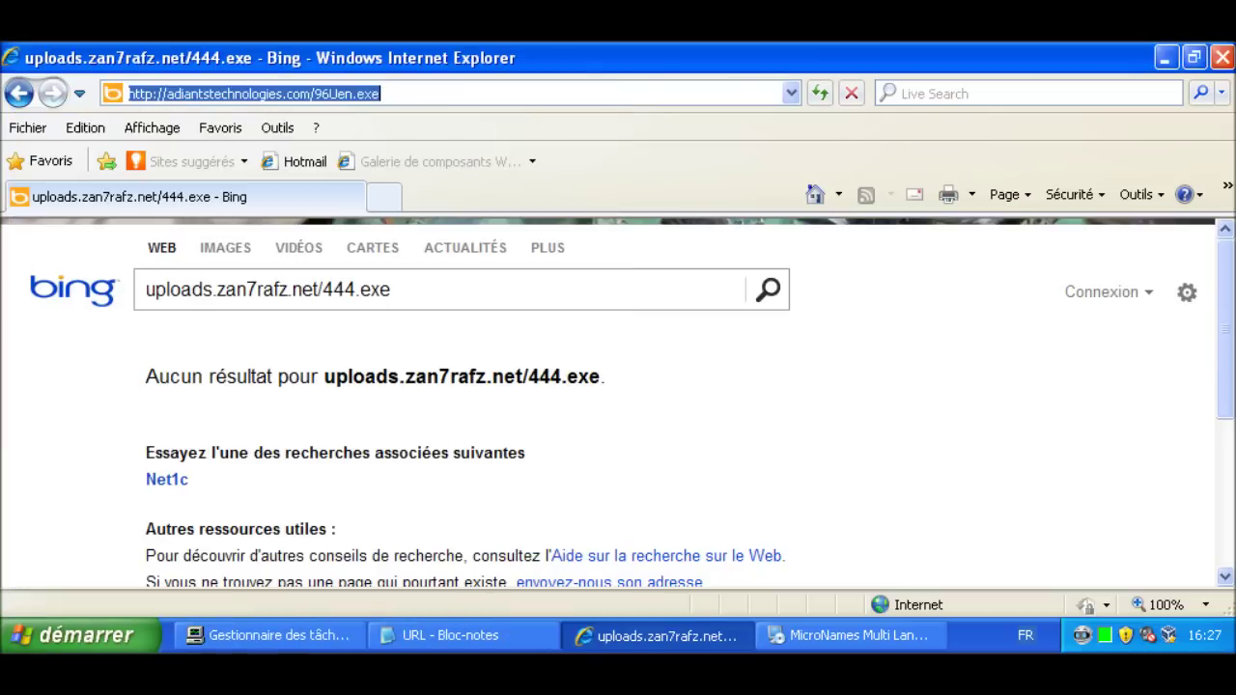
Mark the thirteenth URL in the Notepad list with an "x" in front of the address
{"action": "left_click", "coordinate": [464, 636]}
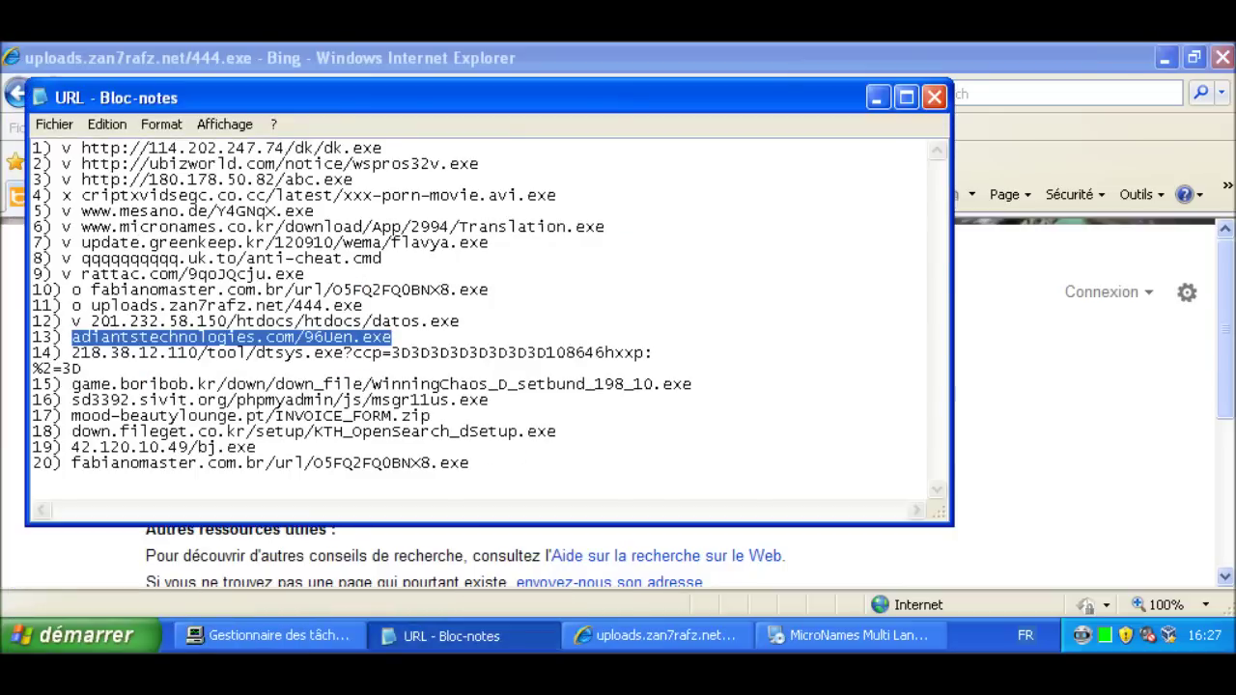
{"action": "key", "text": "Home"}
{"action": "type", "text": "x"}
Copy the two-line fourteenth URL, starting with 218.38.12.110/tool/dtsys.exe, from the Notepad list and load it in Internet Explorer
{"action": "left_click_drag", "start_coordinate": [82, 369], "coordinate": [72, 353]}
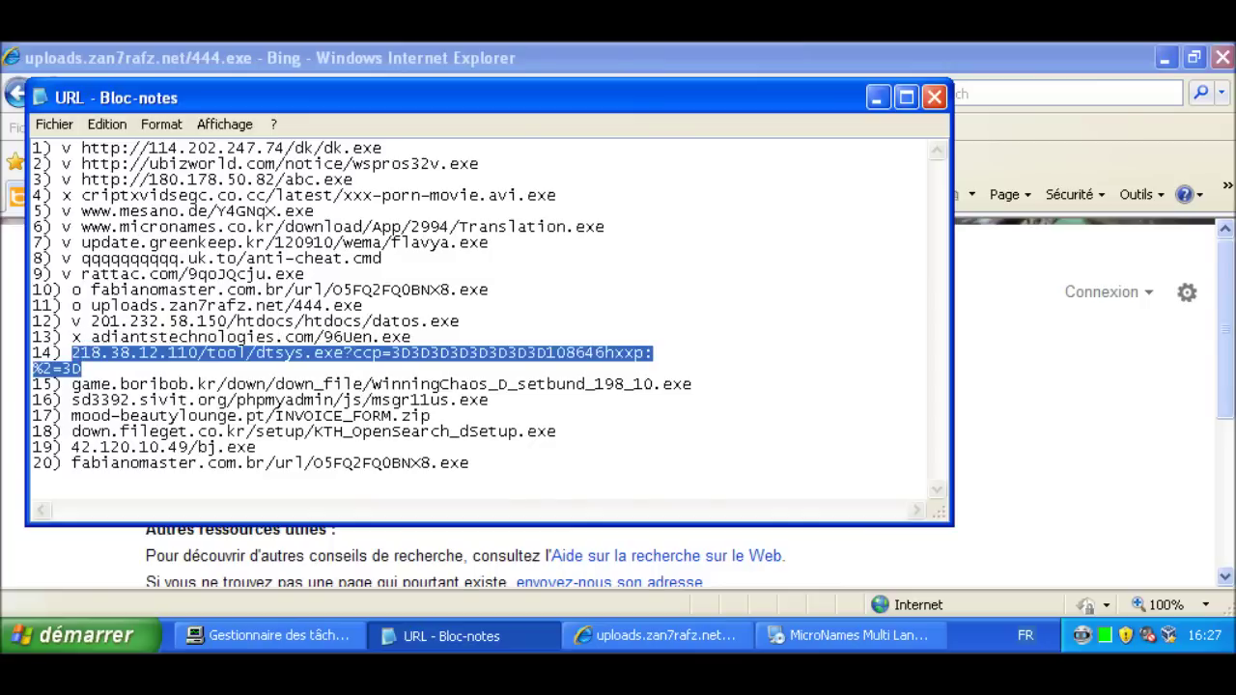
{"action": "key", "text": "alt+Tab"}
{"action": "key", "text": "ctrl+a"}
{"action": "type", "text": "218.38.12.110/tool/dtsys.exe?ccp=3D3D3D3D3D3D3D3D108646hxxp:%2=3D"}
{"action": "key", "text": "Return"}
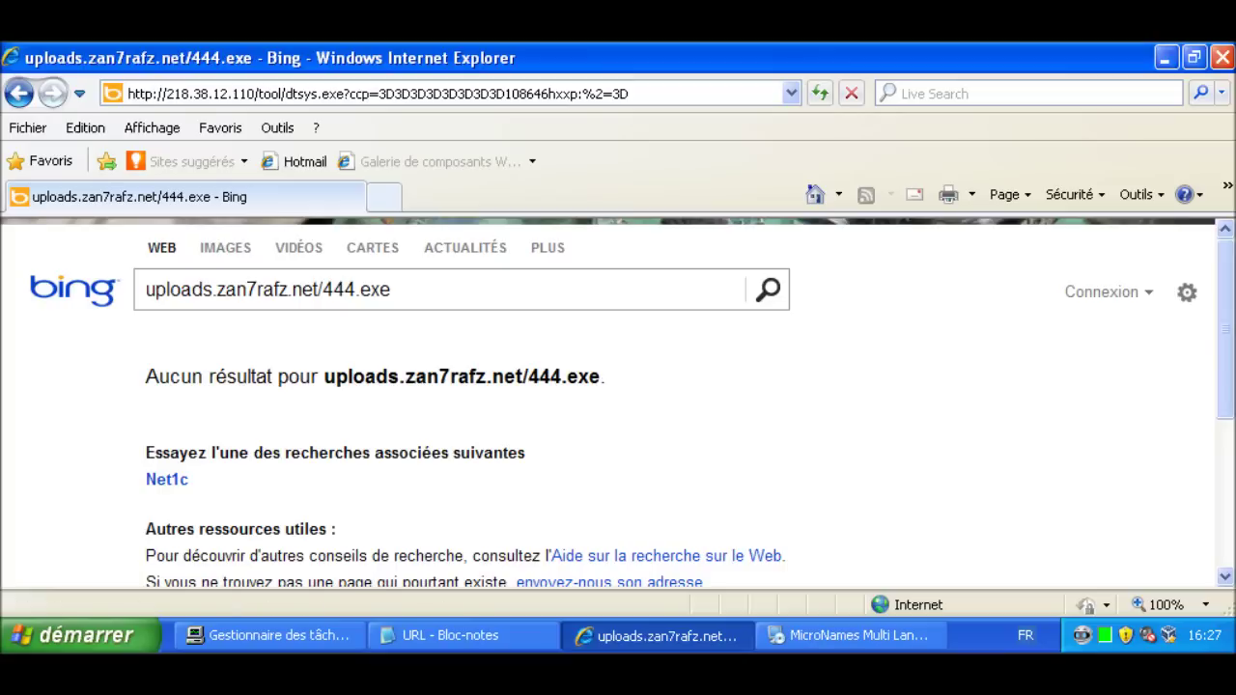
Load the fourteenth URL and save its download to the desktop as dtsys.exe, closing the copy error
{"action": "key", "text": "Return"}
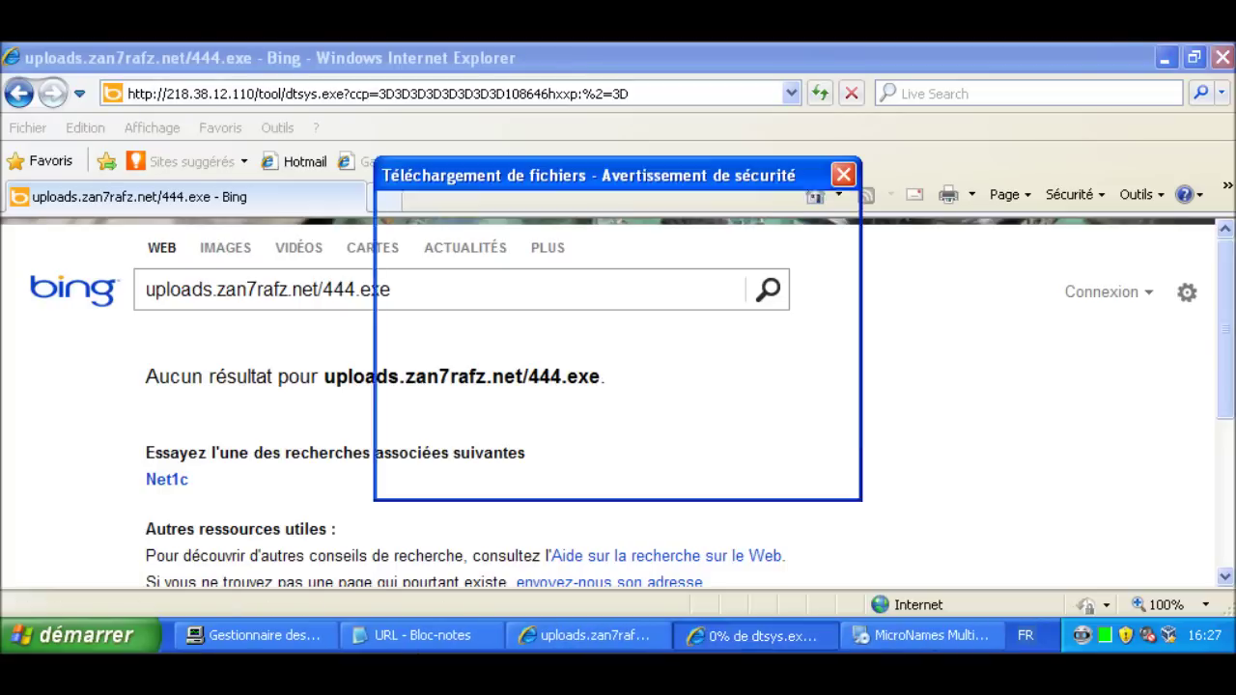
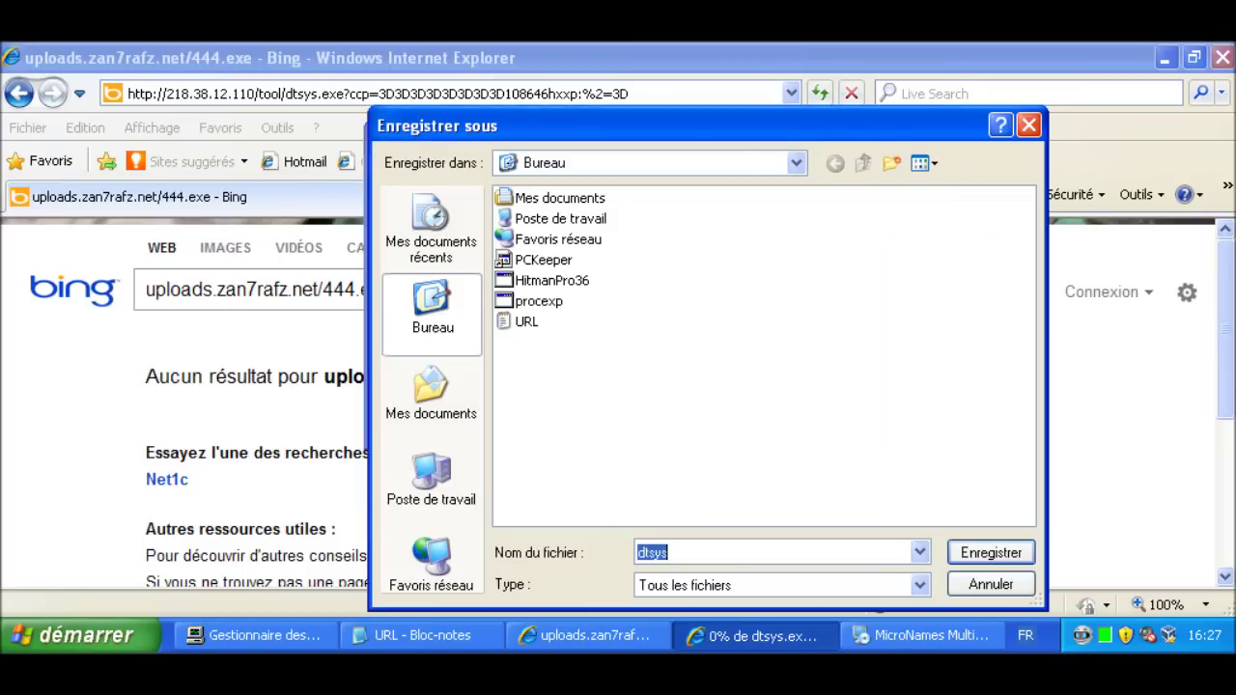
{"action": "left_click", "coordinate": [668, 553]}
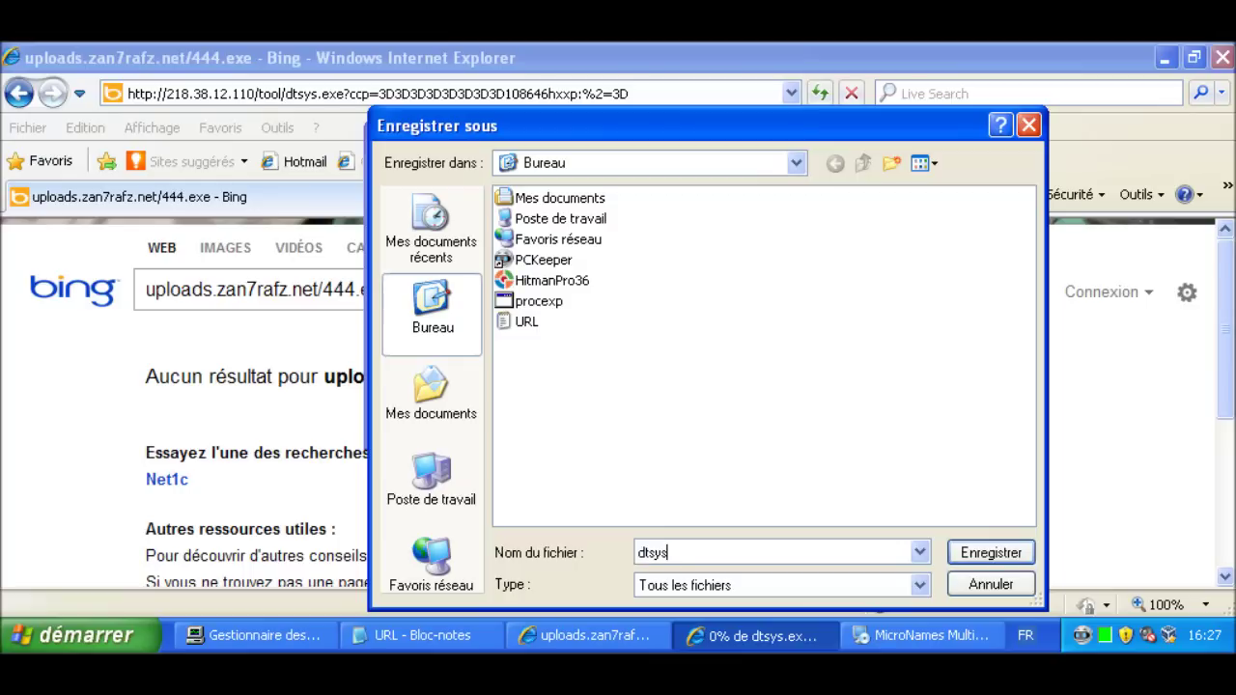
{"action": "type", "text": ".exe"}
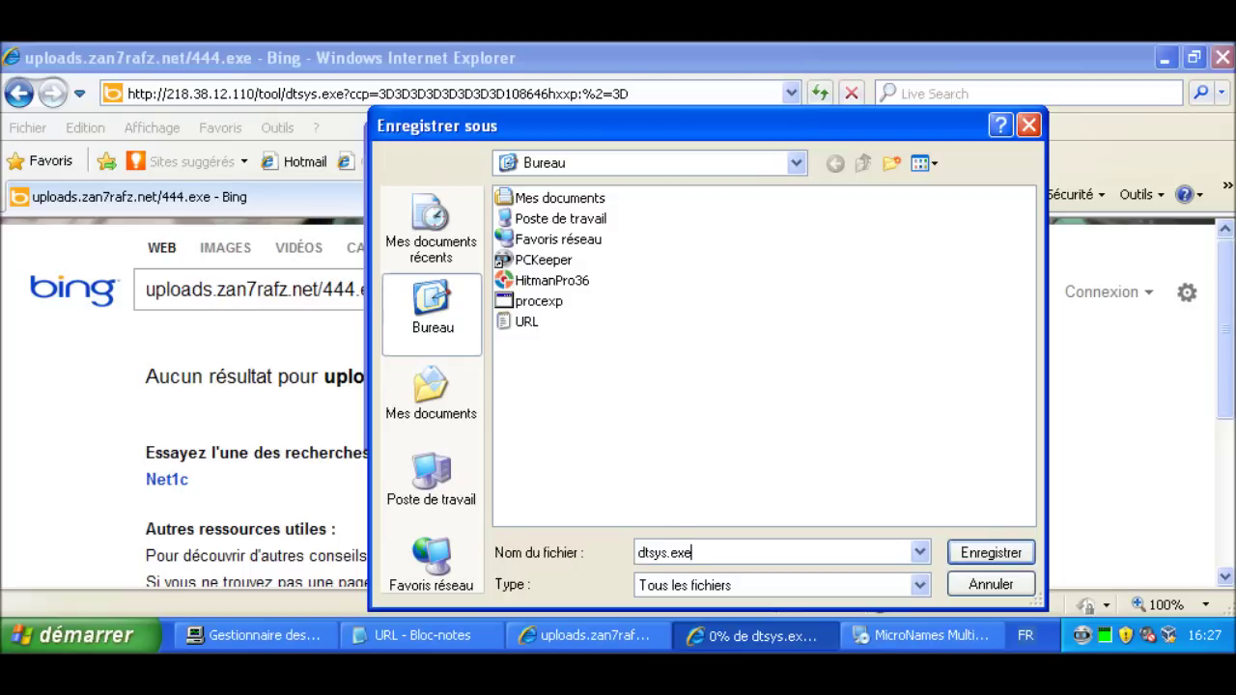
{"action": "key", "text": "Return"}
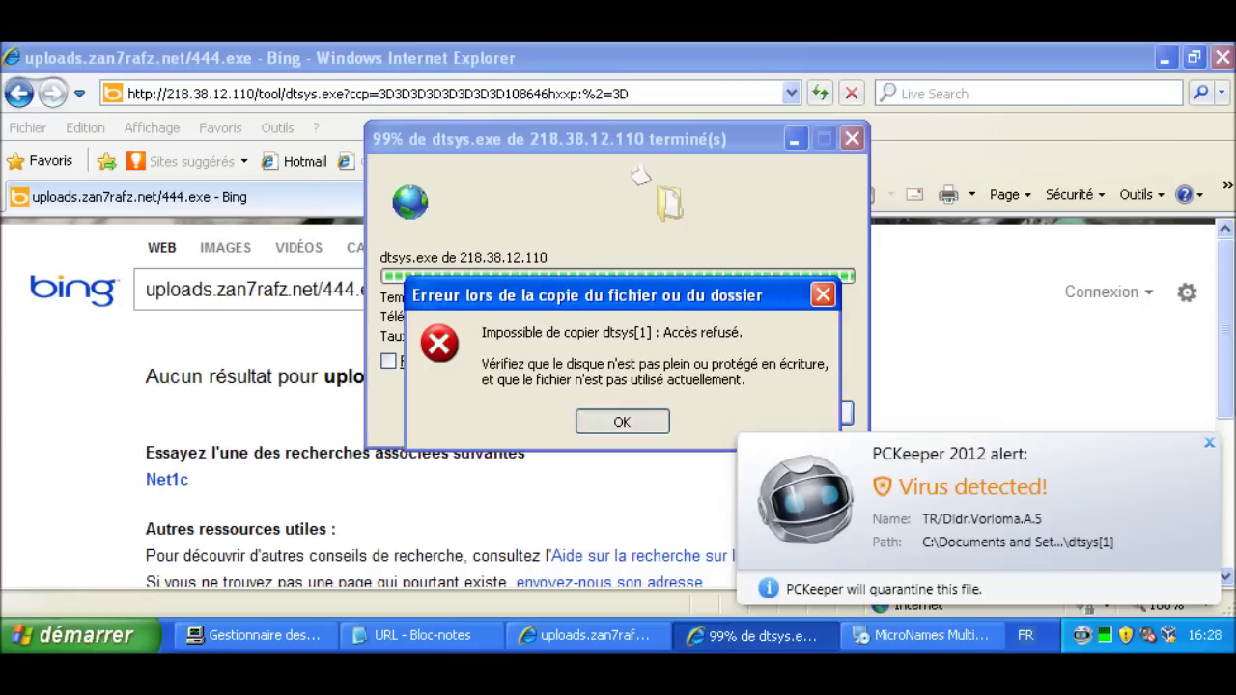
{"action": "left_click", "coordinate": [642, 421]}
{"action": "left_click", "coordinate": [568, 409]}
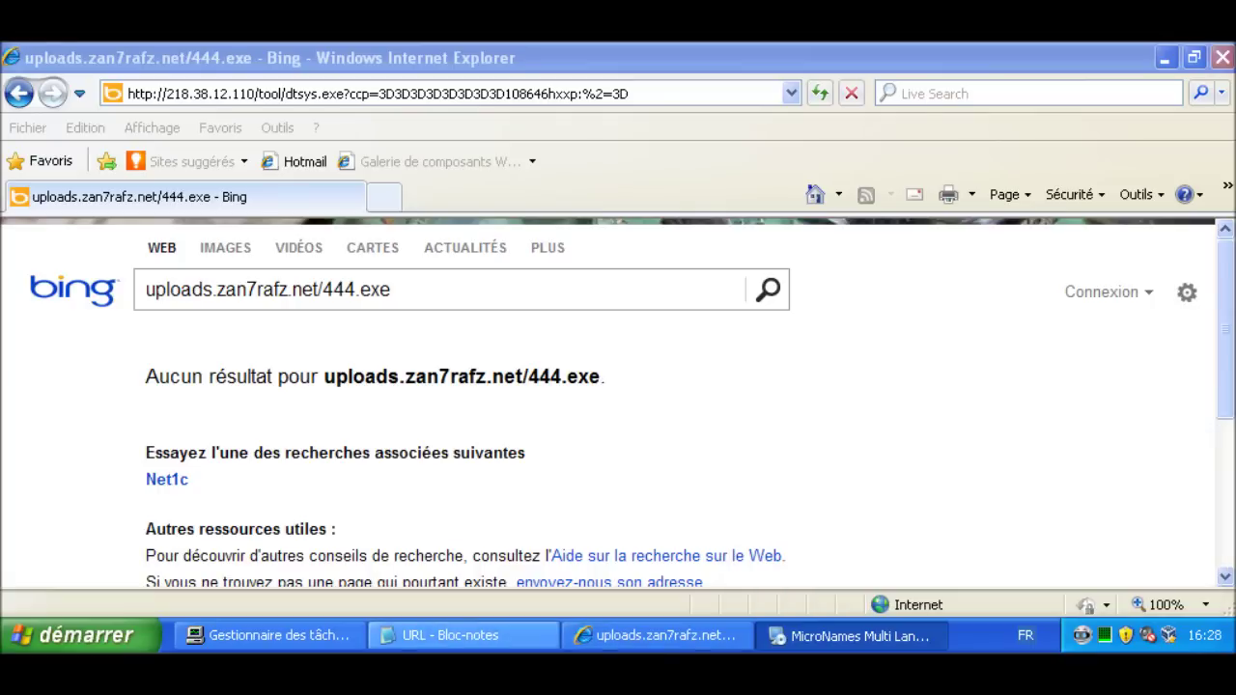
Mark the fourteenth URL in the Notepad list with a "v" in front of the address
{"action": "left_click", "coordinate": [449, 636]}
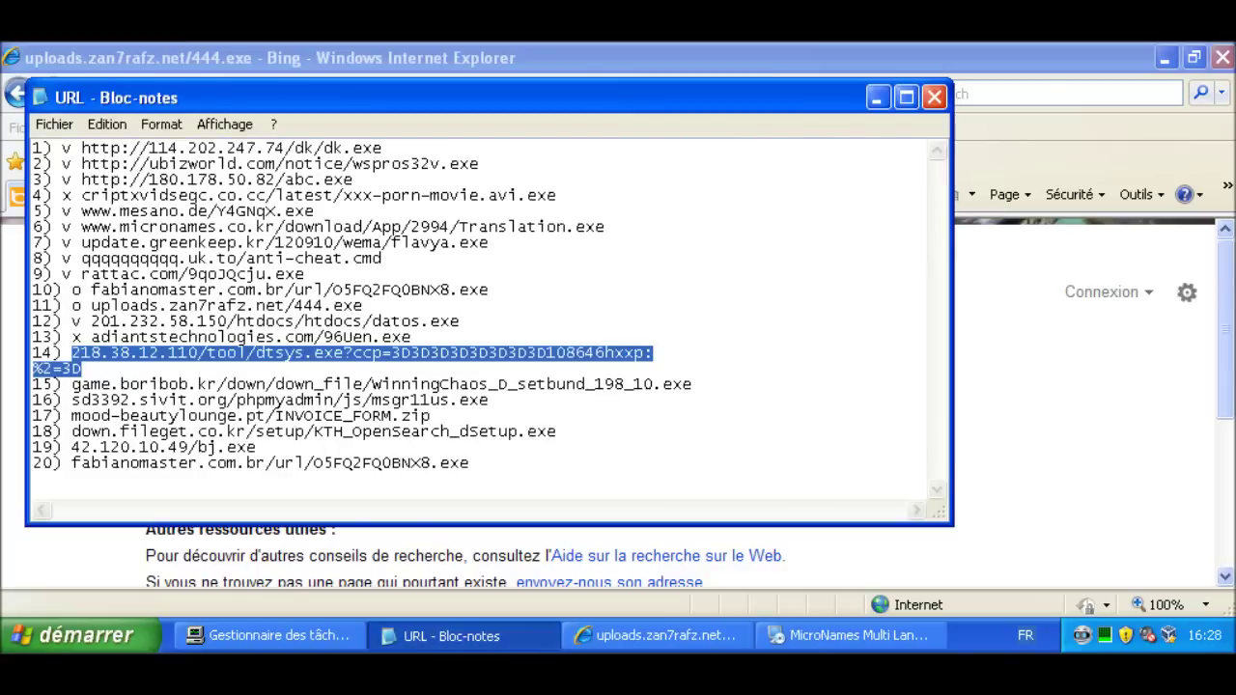
{"action": "left_click", "coordinate": [72, 353]}
{"action": "type", "text": "v"}
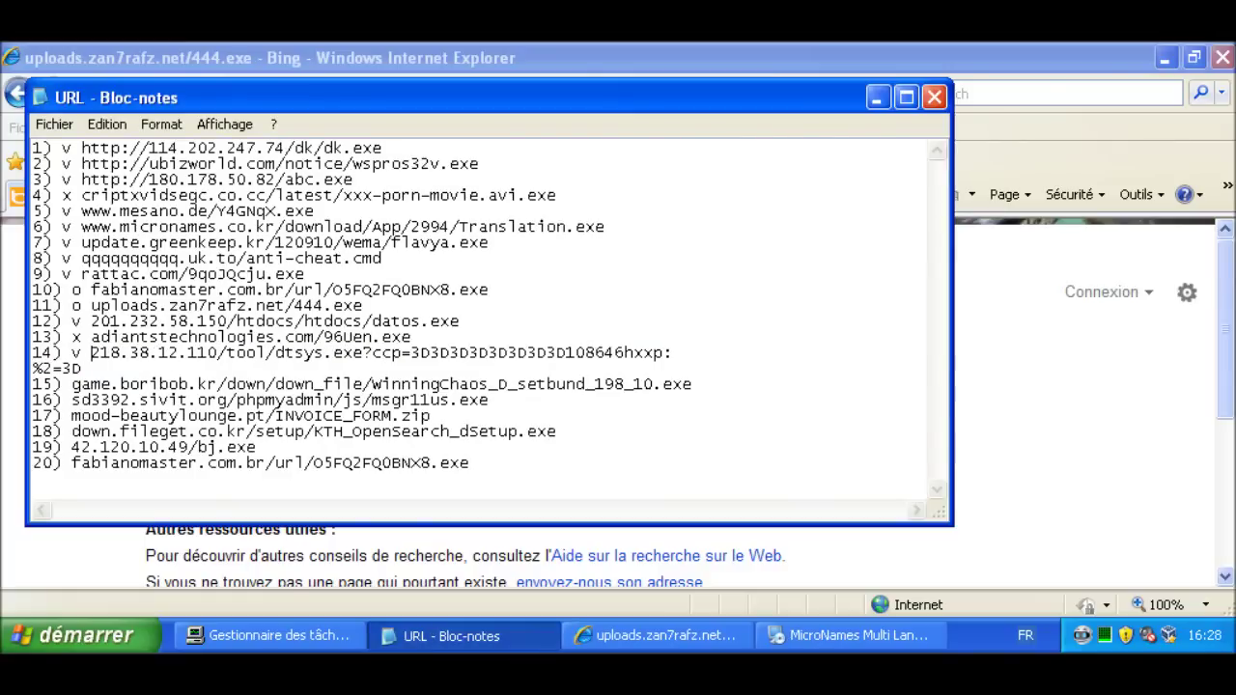
Copy the fifteenth URL, game.boribob.kr/down/down_file/WinningChaos_D_setbund_198_10.exe, from Notepad, load it in Internet Explorer and run the download
{"action": "left_click_drag", "start_coordinate": [692, 384], "coordinate": [73, 385]}
{"action": "key", "text": "ctrl+c"}
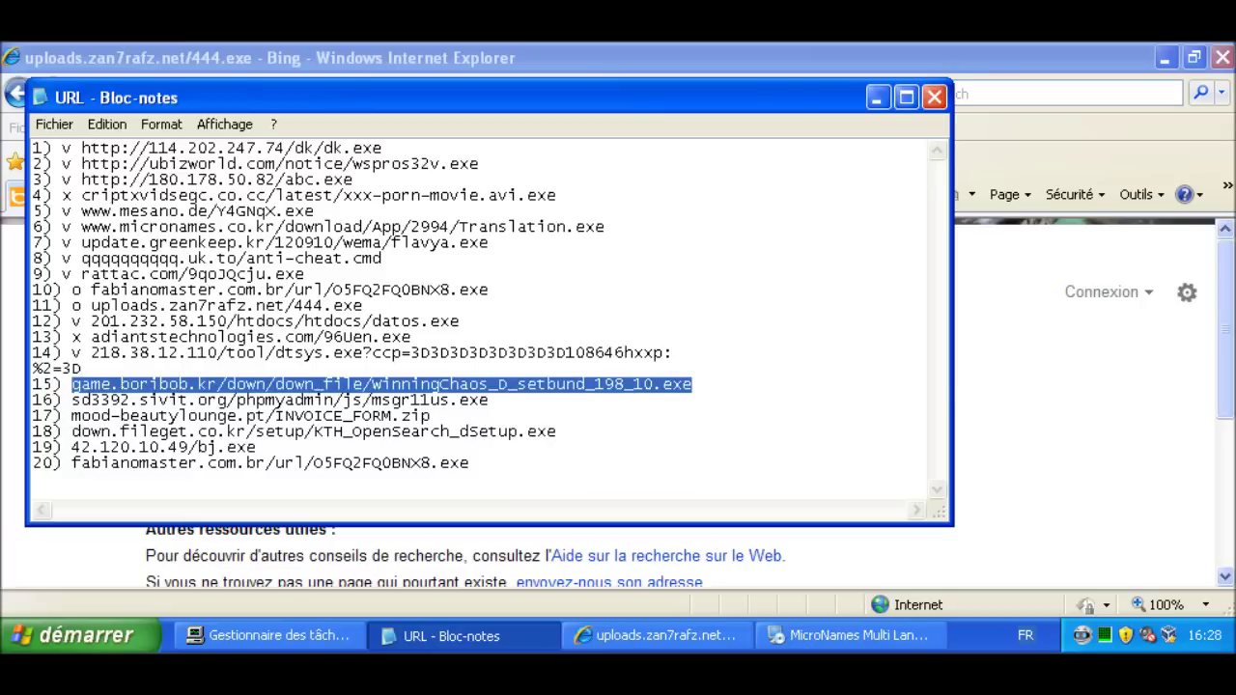
{"action": "key", "text": "alt+Tab"}
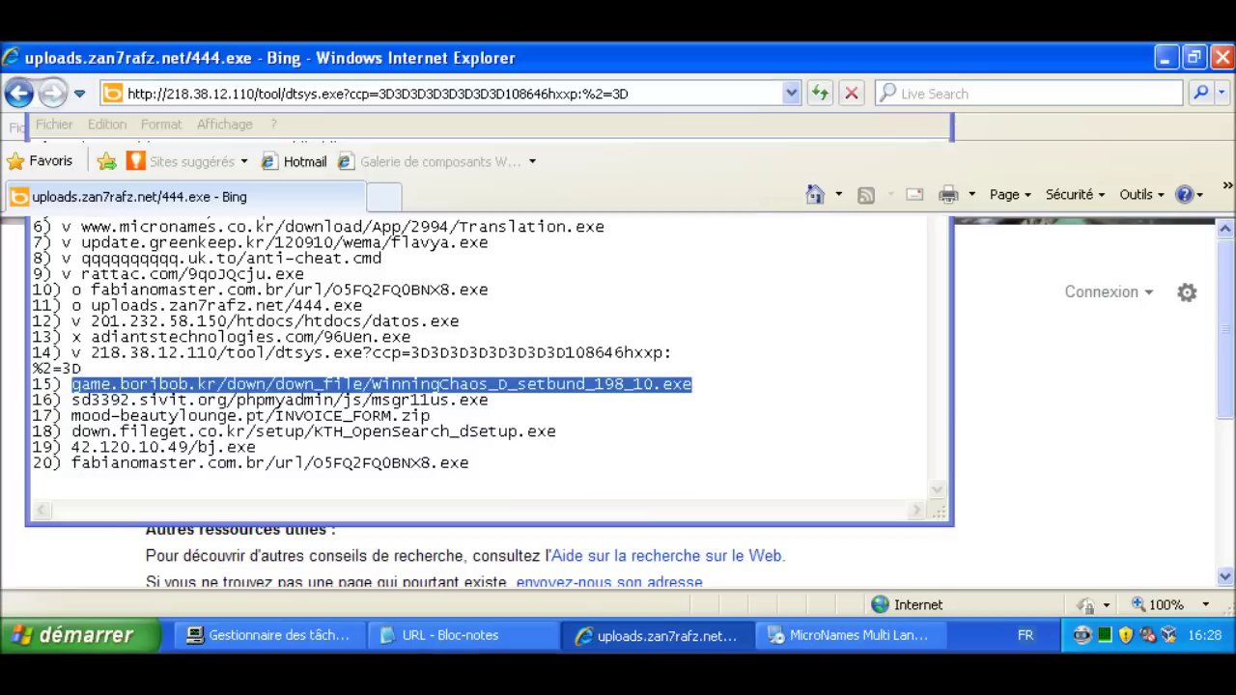
{"action": "key", "text": "alt+d"}
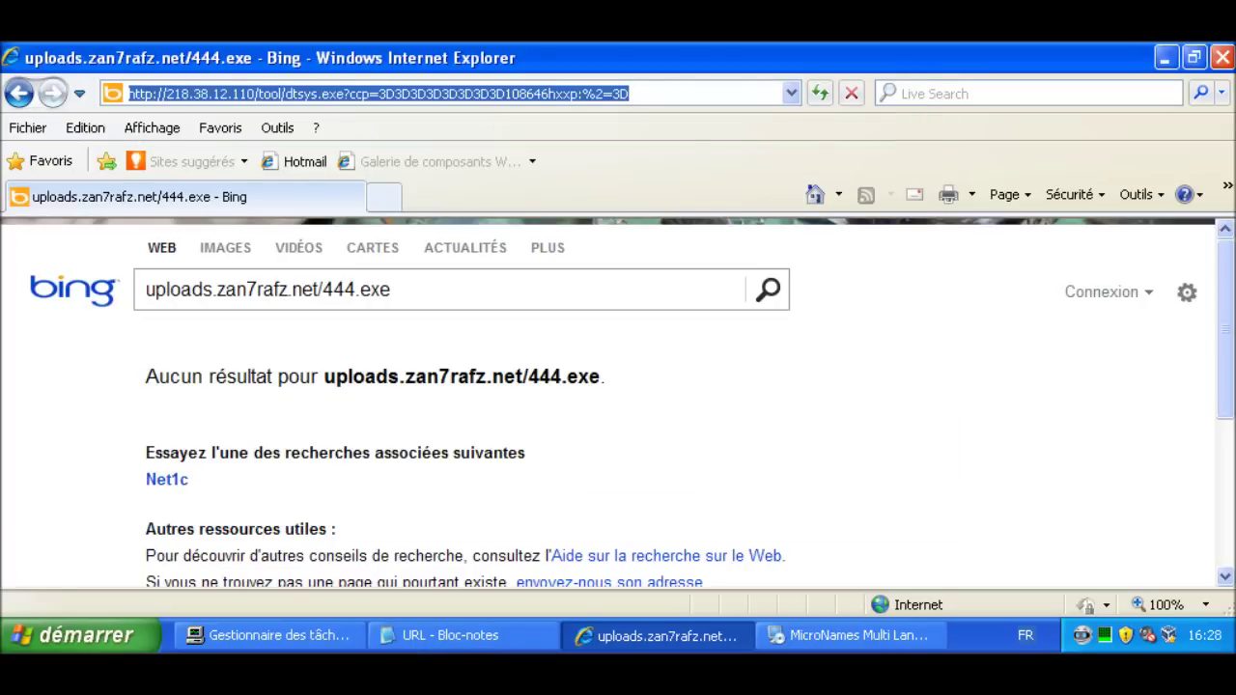
{"action": "key", "text": "ctrl+v"}
{"action": "key", "text": "Return"}
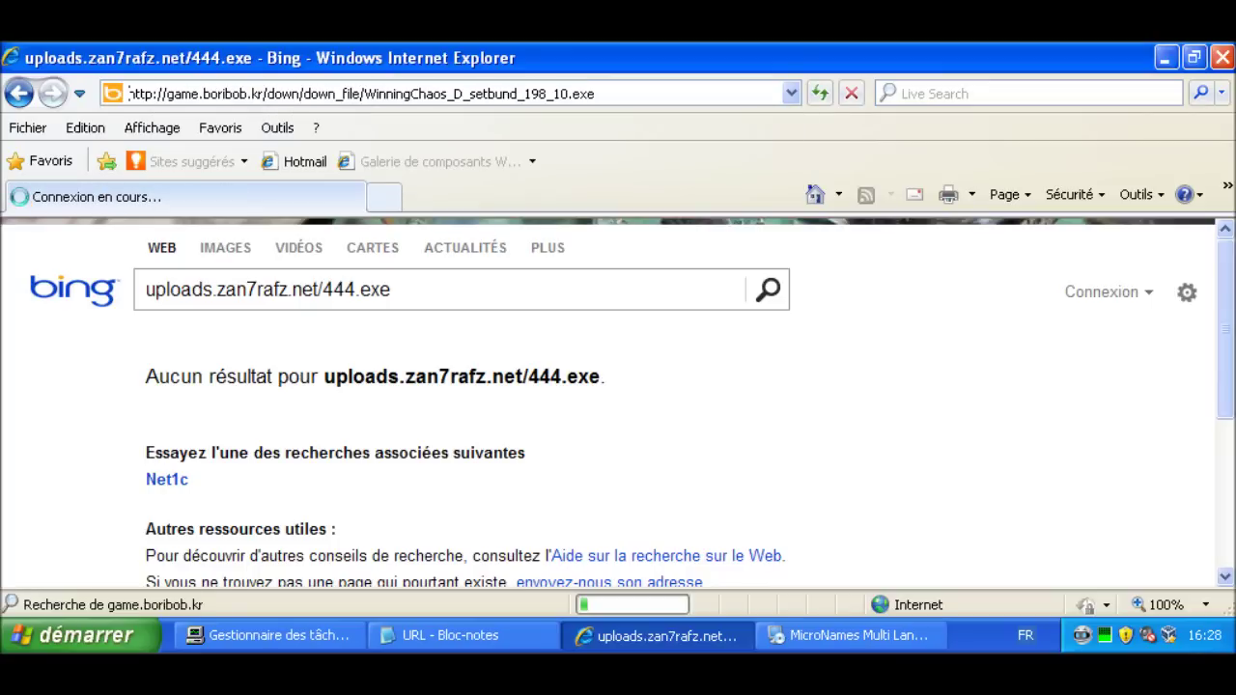
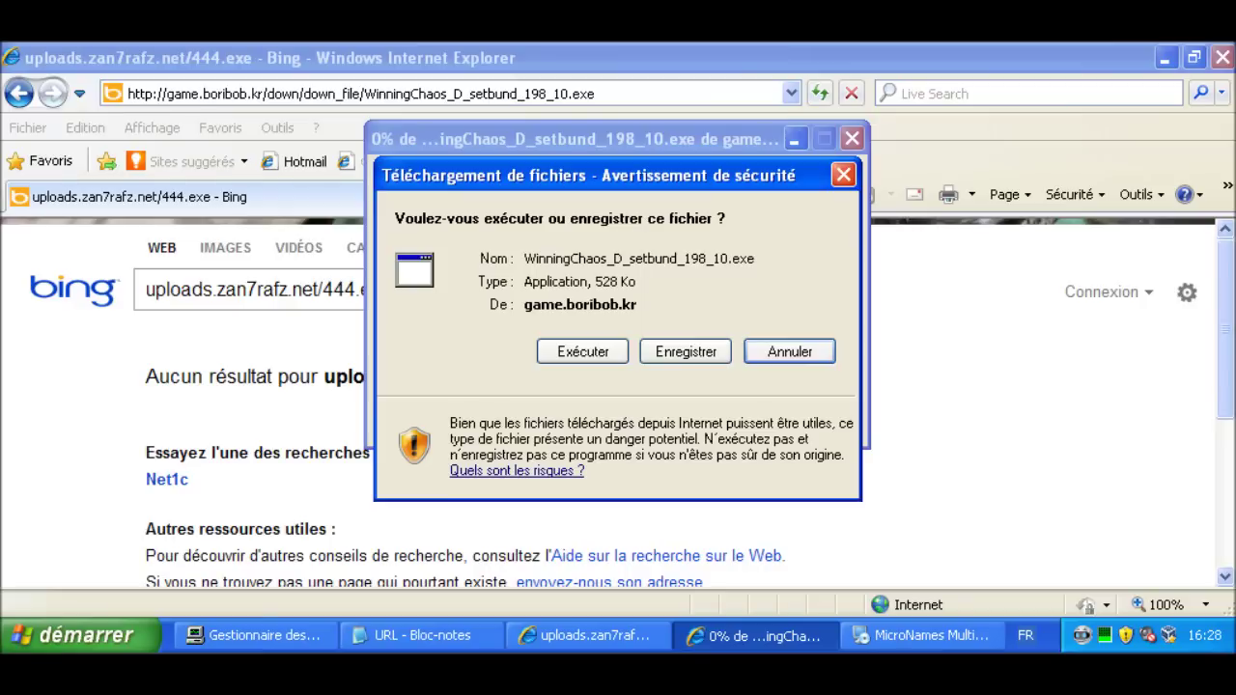
{"action": "left_click", "coordinate": [582, 352]}
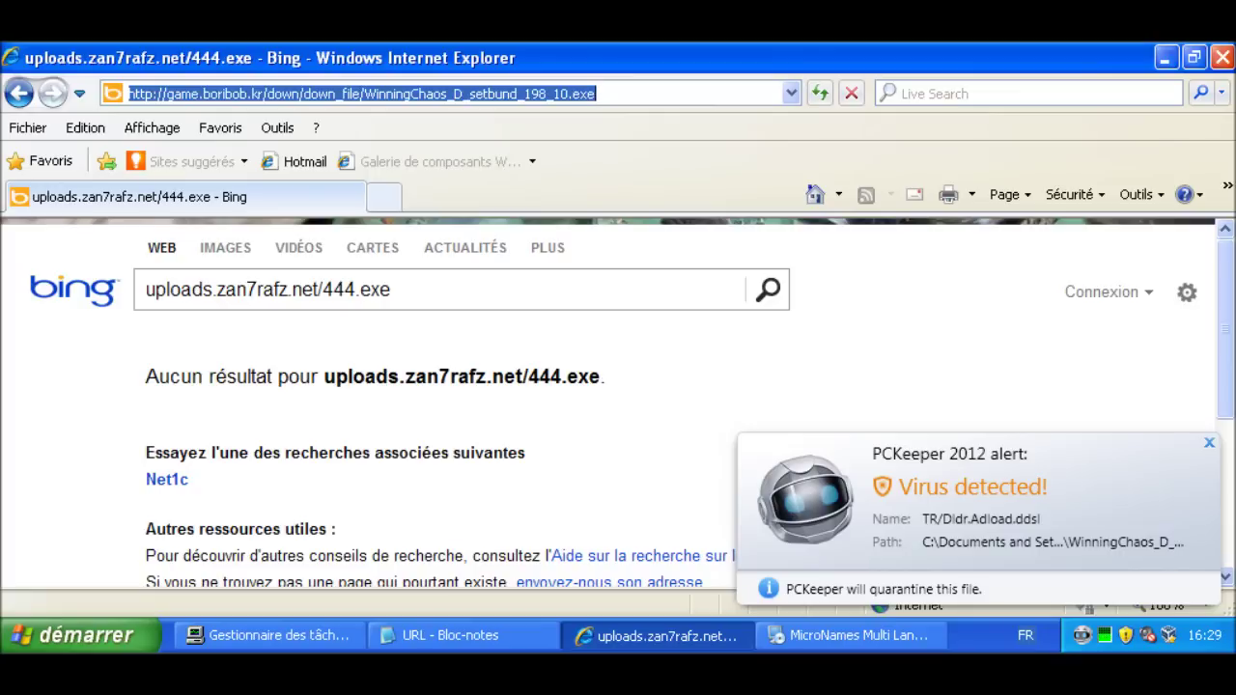
Mark the fifteenth URL in the Notepad list with a "v" in front of the address
{"action": "left_click", "coordinate": [450, 636]}
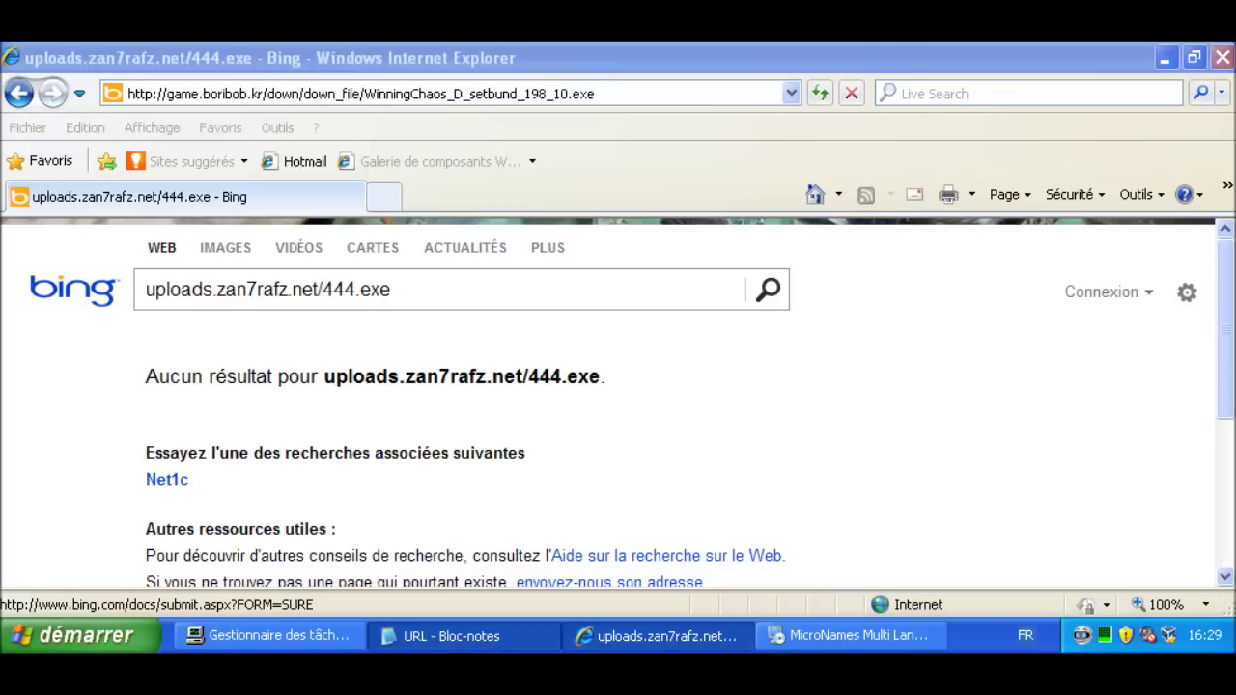
{"action": "left_click", "coordinate": [72, 384]}
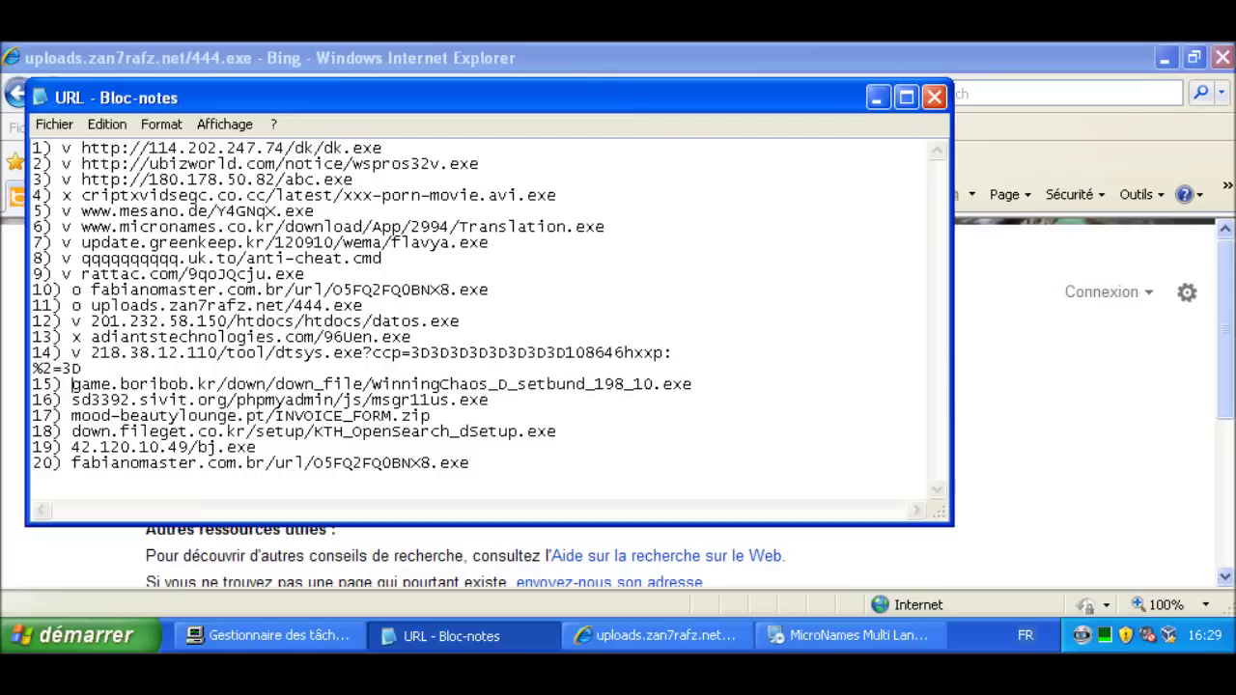
{"action": "type", "text": "v"}
Load the sixteenth URL, sd3392.sivit.org/phpmyadmin/js/msgr11us.exe, in Internet Explorer and mark it with a "v" in the Notepad list
{"action": "left_click_drag", "start_coordinate": [488, 400], "coordinate": [71, 400]}
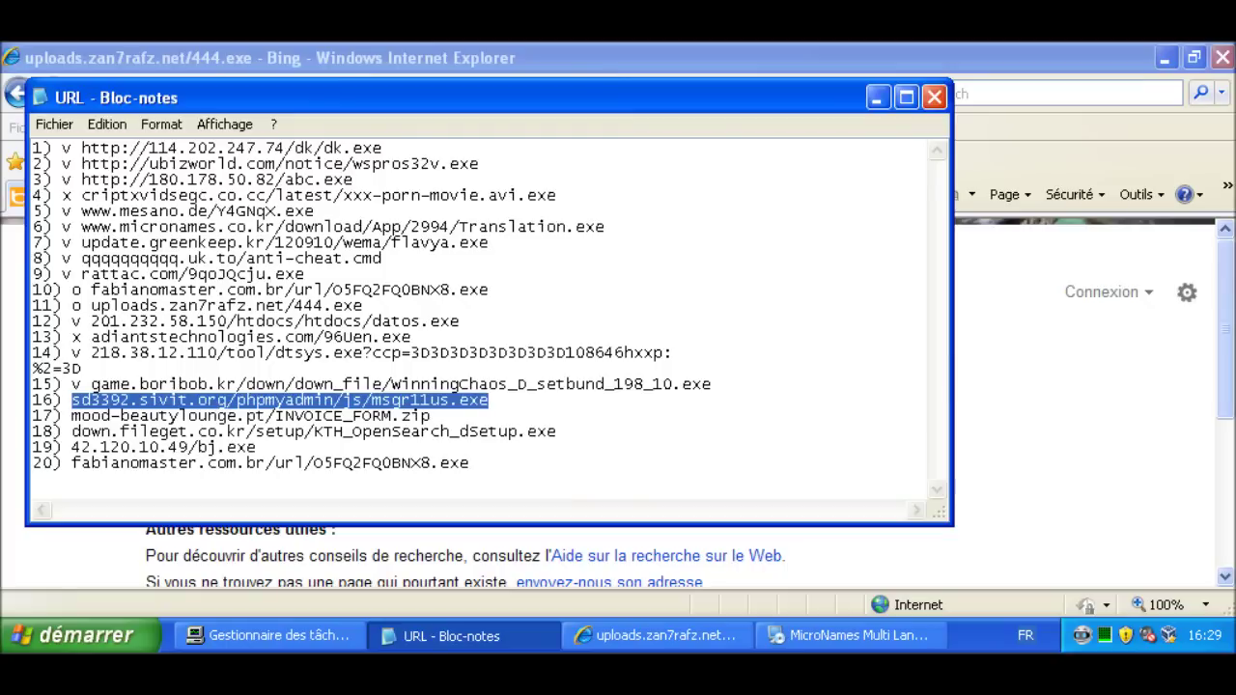
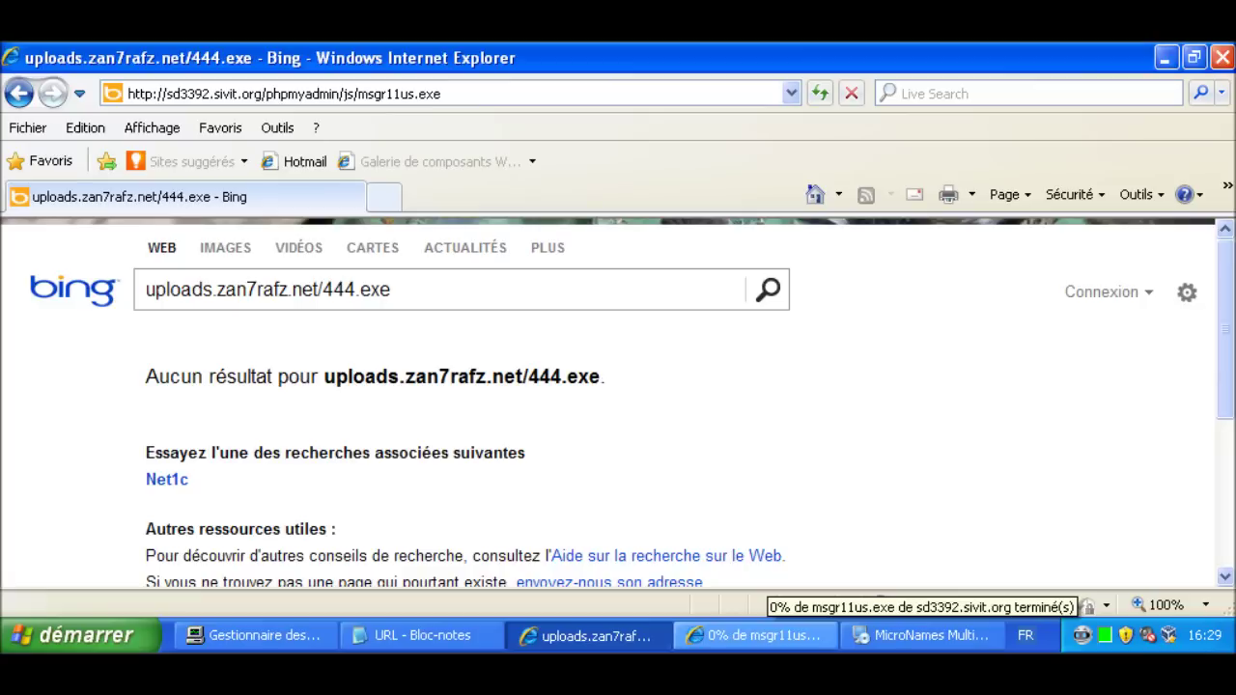
{"action": "key", "text": "Return"}
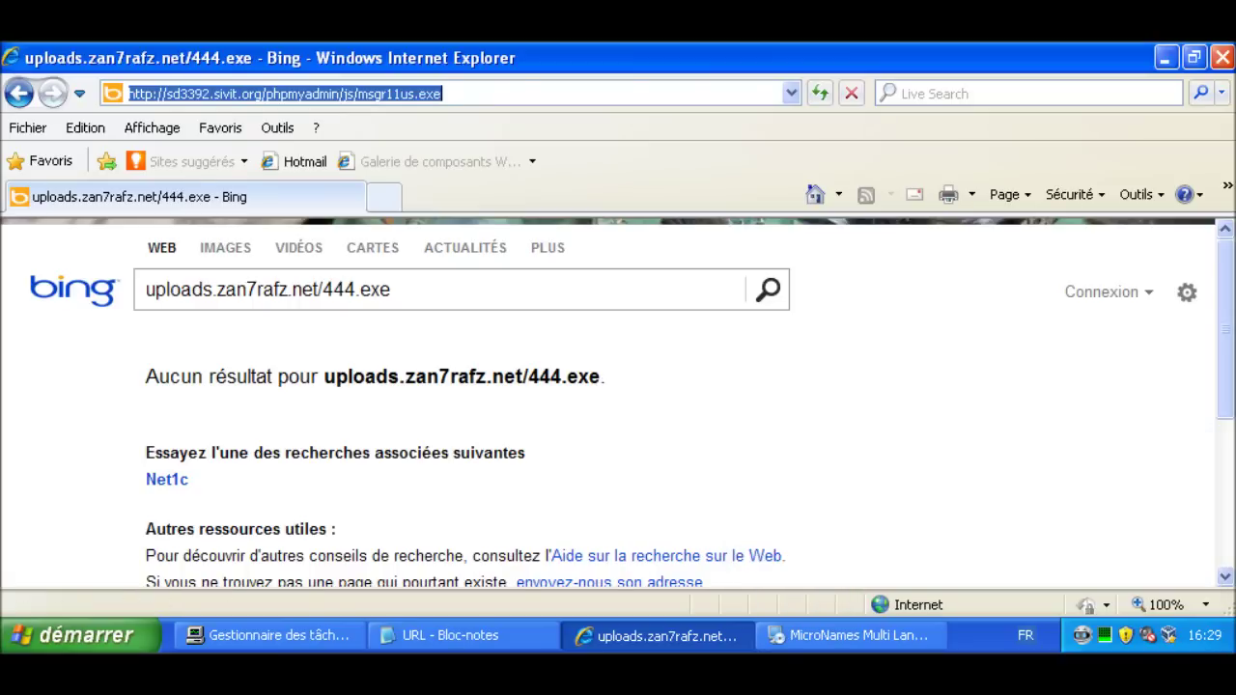
{"action": "left_click", "coordinate": [463, 635]}
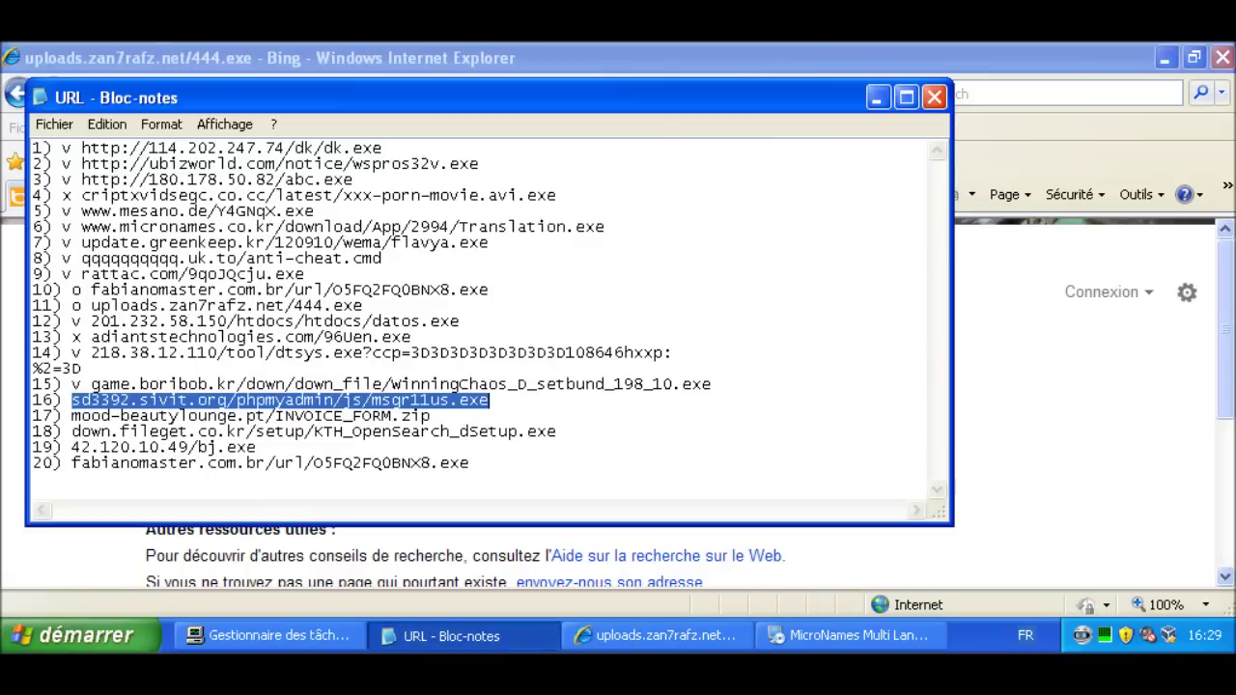
{"action": "left_click", "coordinate": [73, 400]}
{"action": "type", "text": "v"}
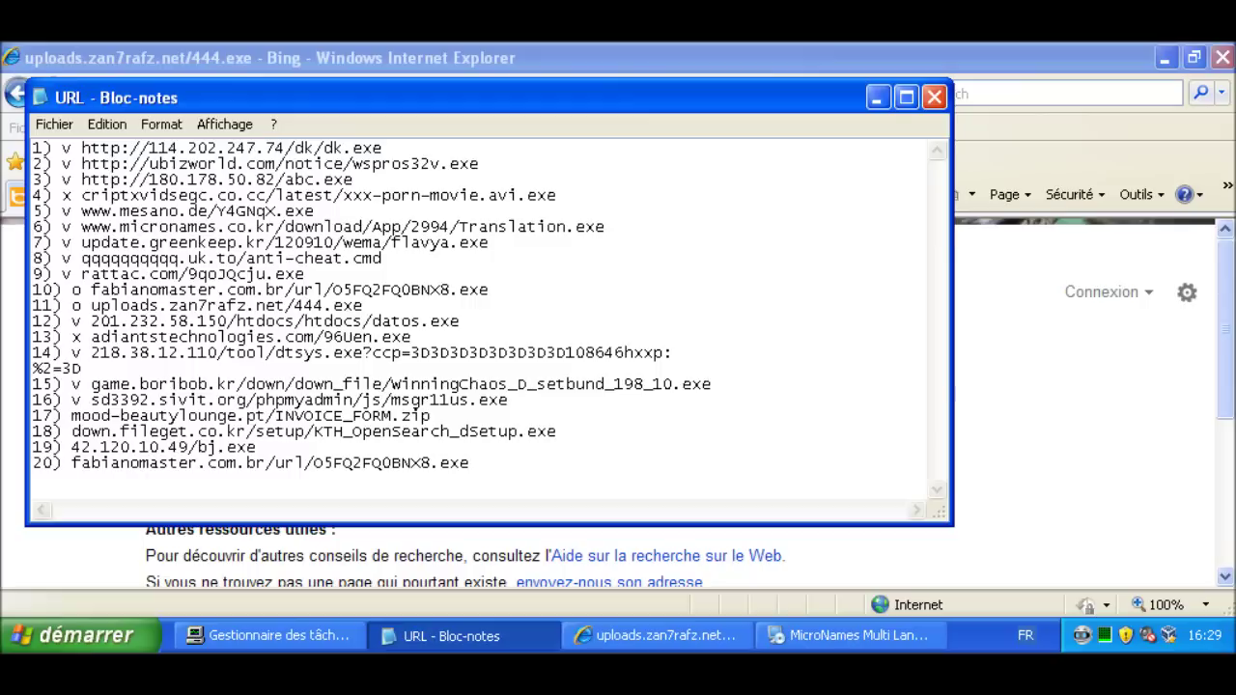
Copy the seventeenth URL, mood-beautylounge.pt/INVOICE_FORM.zip, from the Notepad list and load it in Internet Explorer
{"action": "left_click_drag", "start_coordinate": [432, 416], "coordinate": [72, 415]}
{"action": "key", "text": "ctrl+c"}
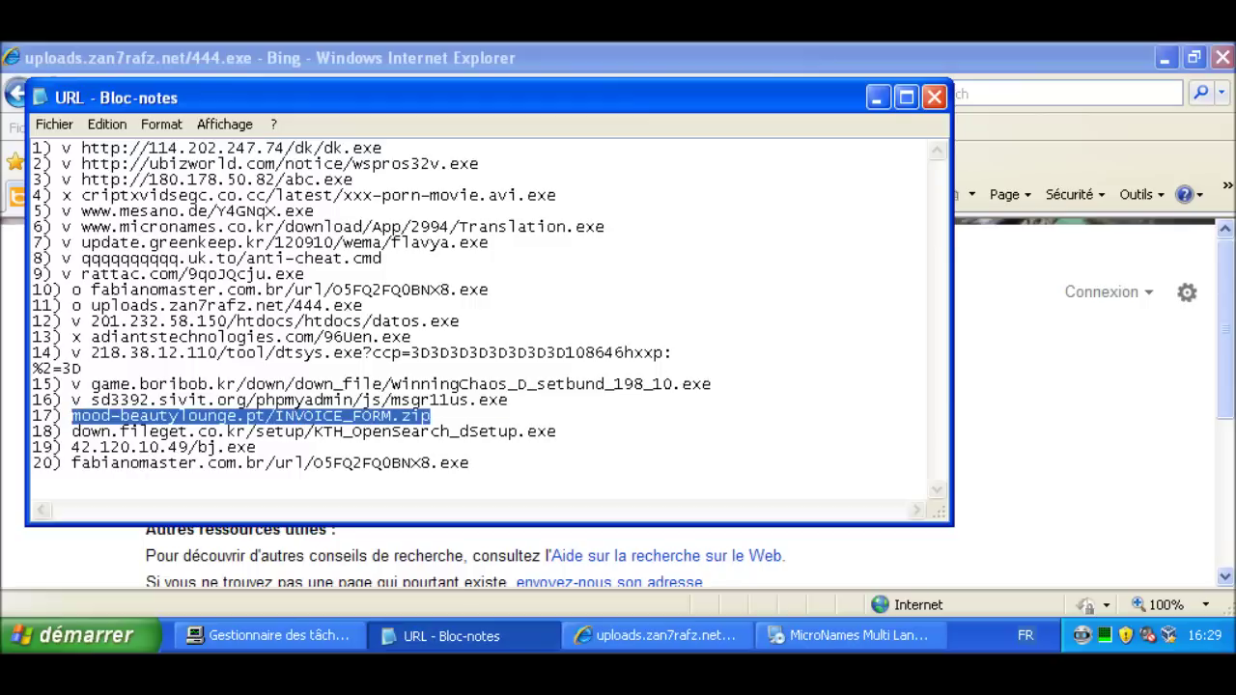
{"action": "key", "text": "alt+Tab"}
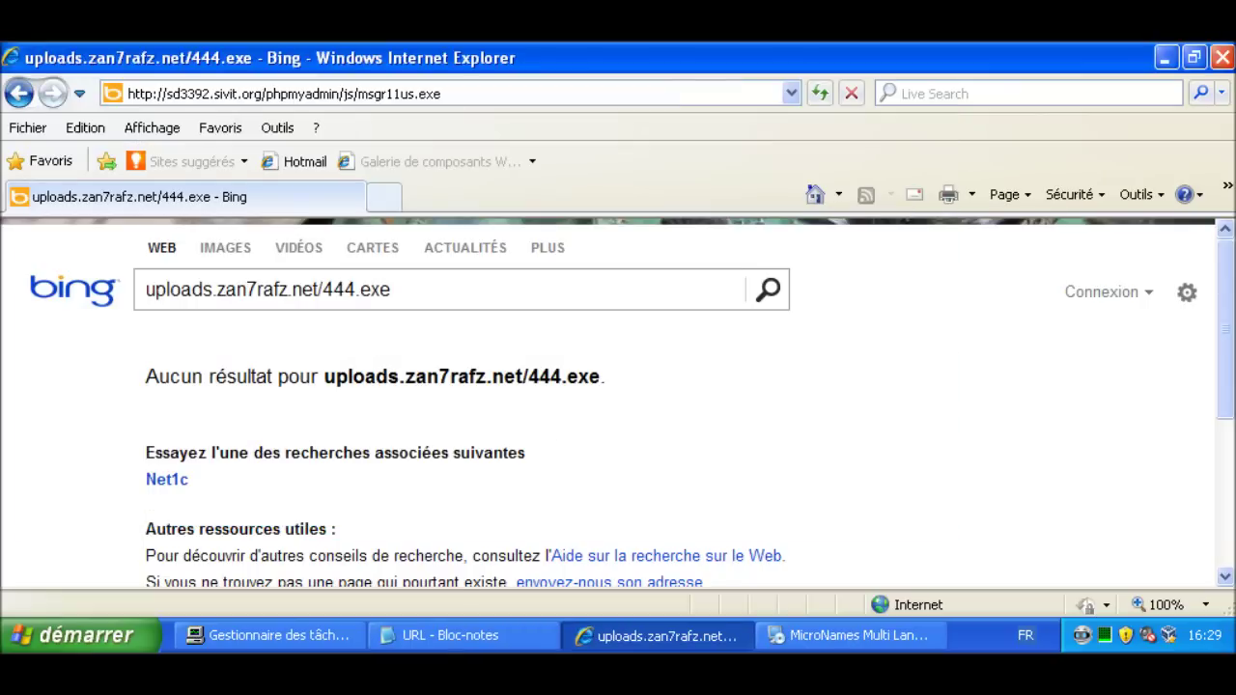
{"action": "key", "text": "alt+d"}
{"action": "key", "text": "ctrl+v"}
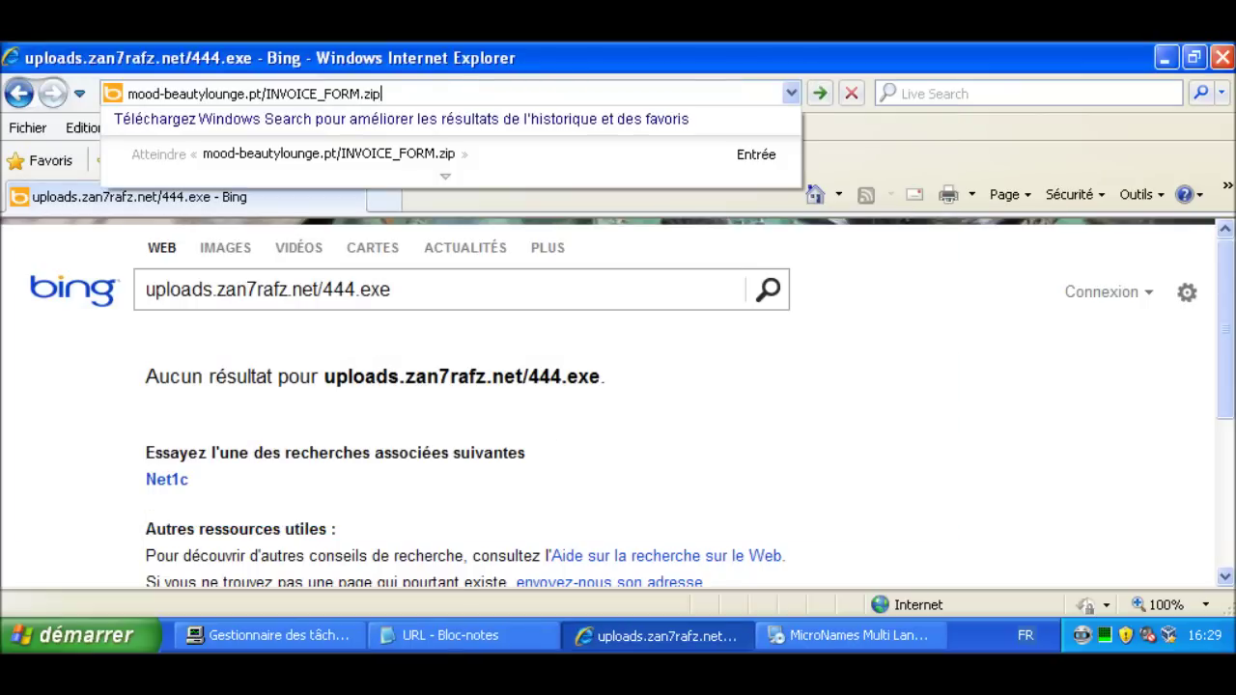
{"action": "key", "text": "Return"}
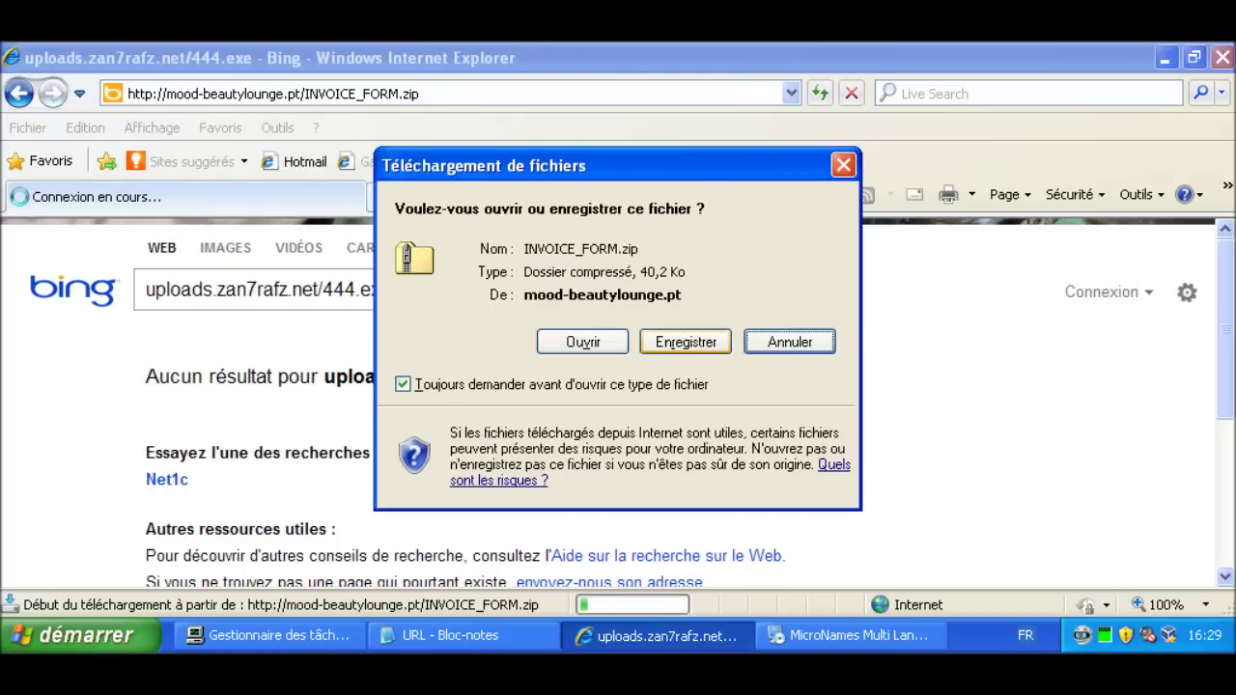
Try to save INVOICE_FORM.zip to the desktop under its suggested name and dismiss the copy error
{"action": "left_click", "coordinate": [685, 342]}
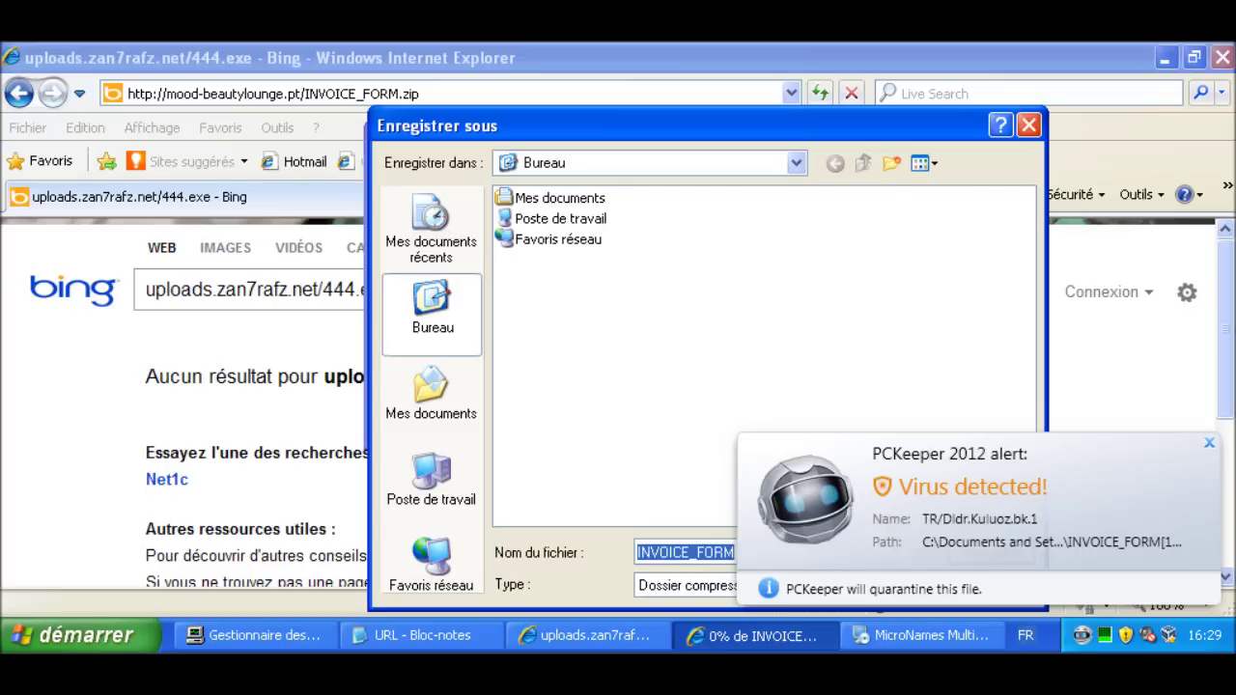
{"action": "left_click_drag", "start_coordinate": [772, 125], "coordinate": [404, 72]}
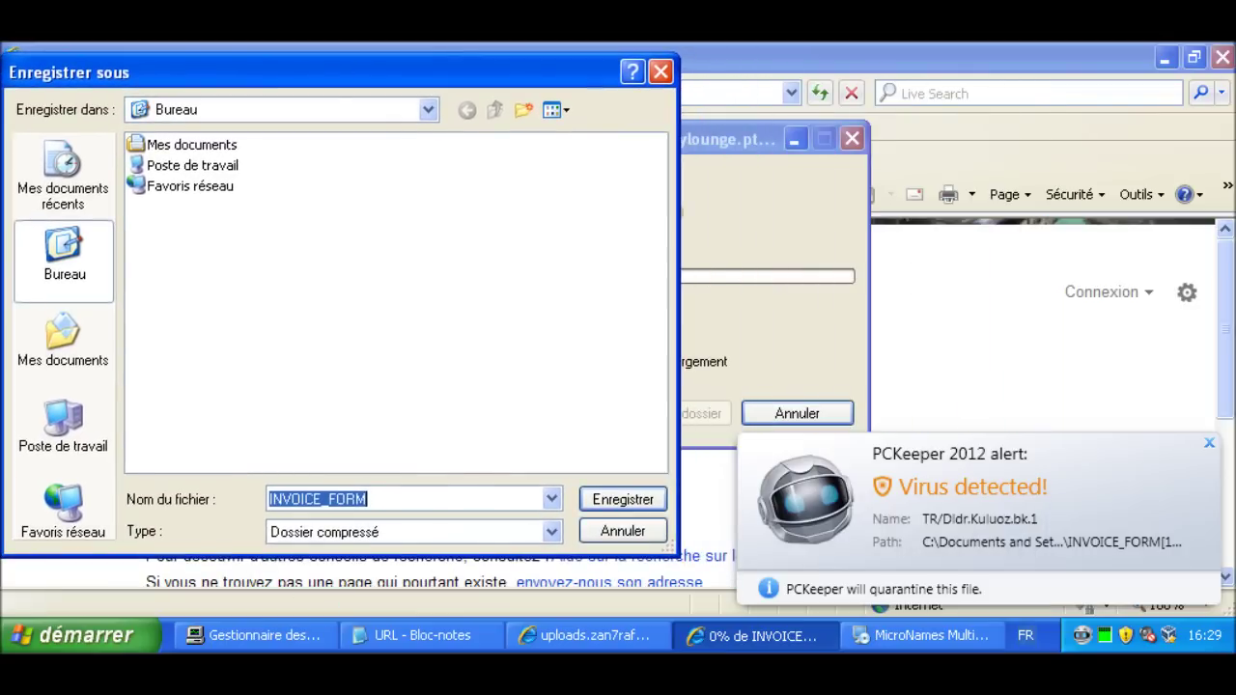
{"action": "key", "text": "Return"}
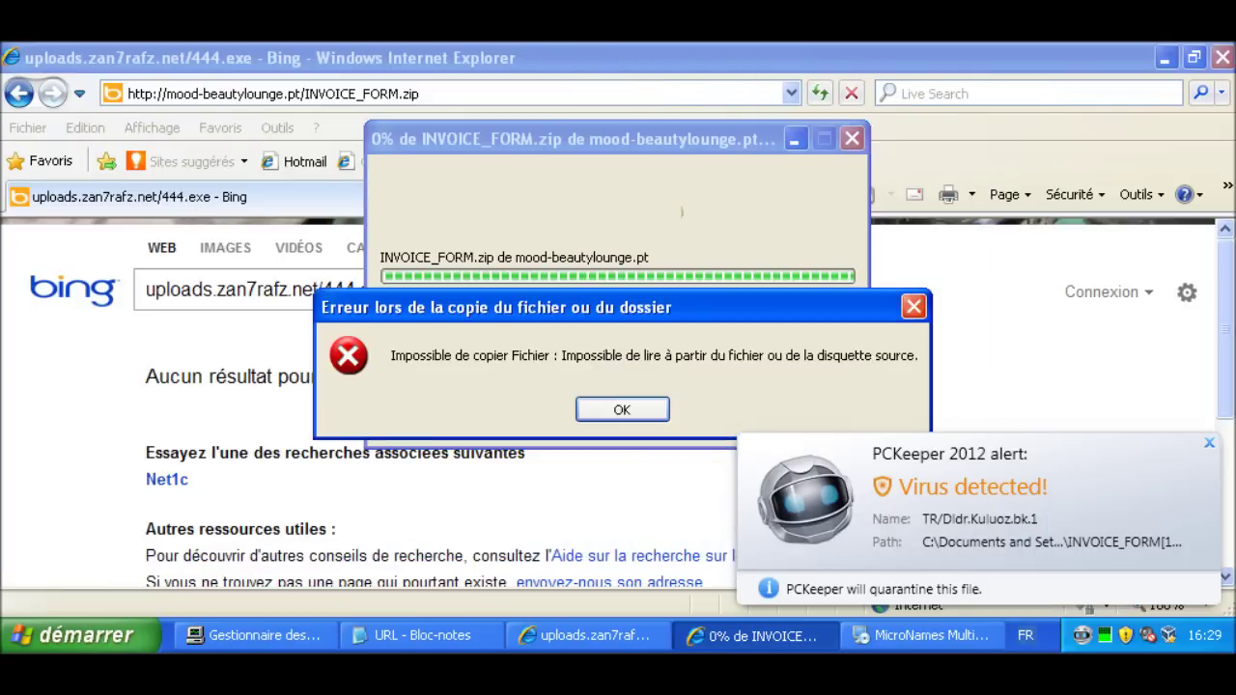
{"action": "key", "text": "Return"}
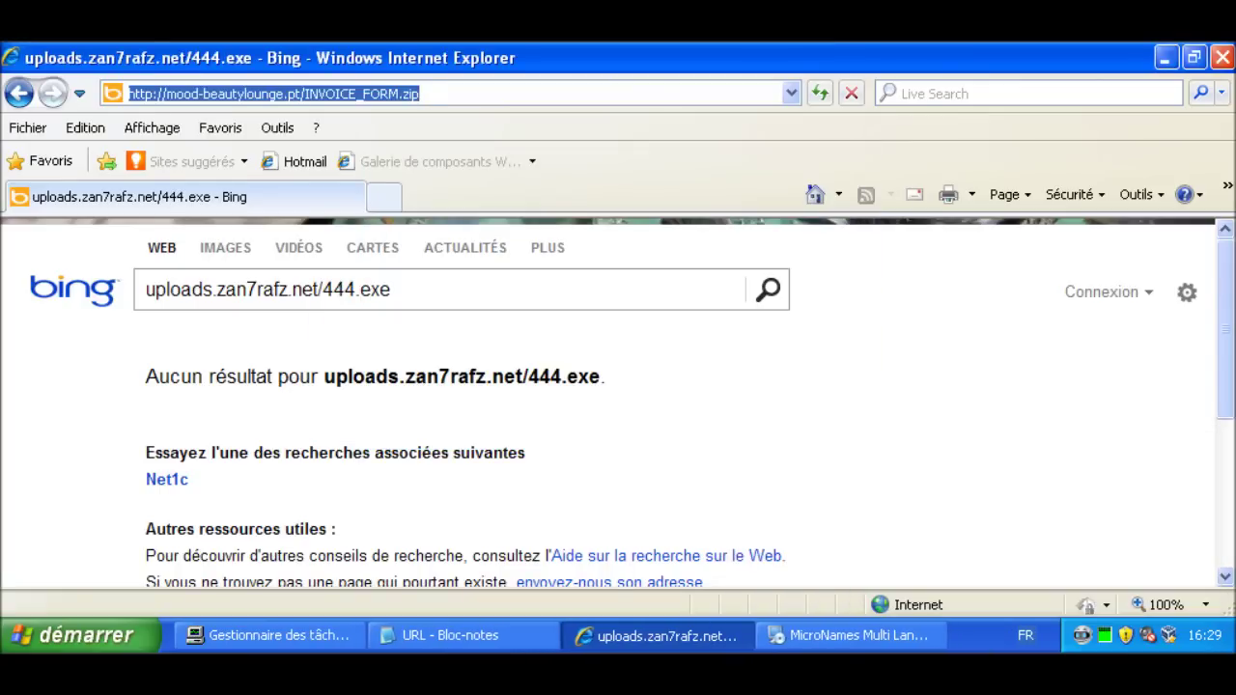
Mark the seventeenth URL in the Notepad list with a "v" in front of the address
{"action": "left_click", "coordinate": [450, 635]}
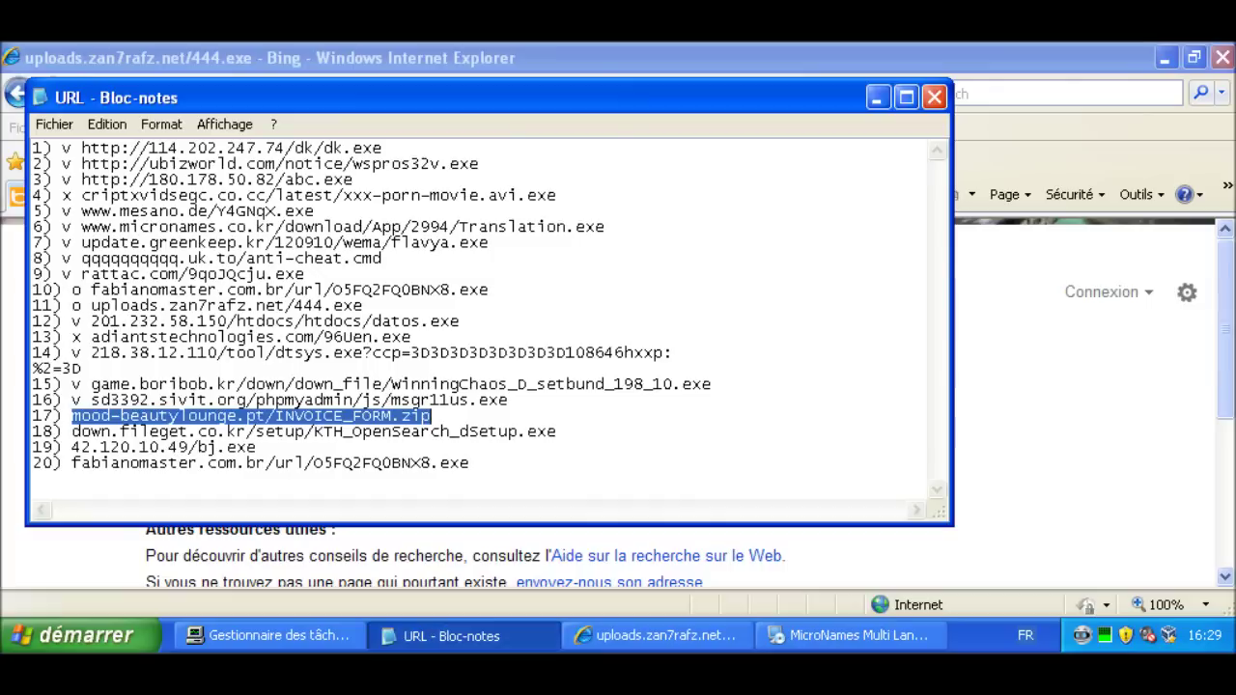
{"action": "left_click", "coordinate": [73, 416]}
{"action": "type", "text": "v"}
Load the eighteenth URL, down.fileget.co.kr/setup/KTH_OpenSearch_dSetup.exe, in Internet Explorer and run the downloaded file, accepting the publisher security warning
{"action": "left_click_drag", "start_coordinate": [557, 431], "coordinate": [71, 431]}
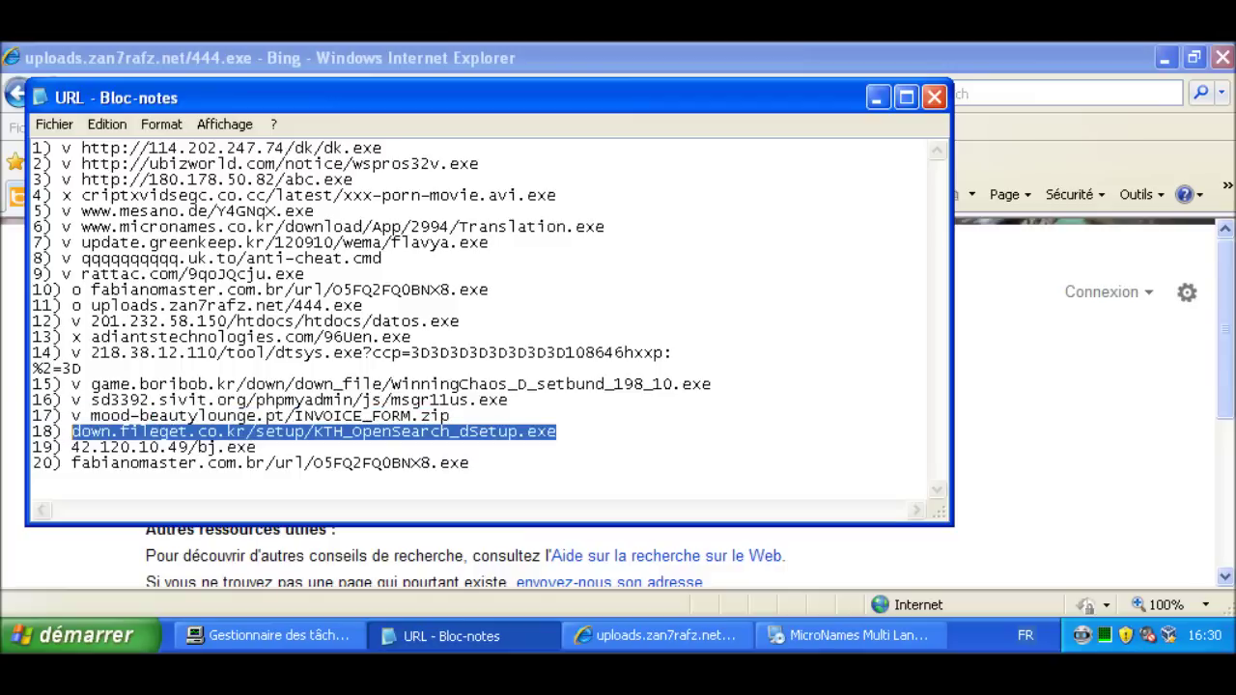
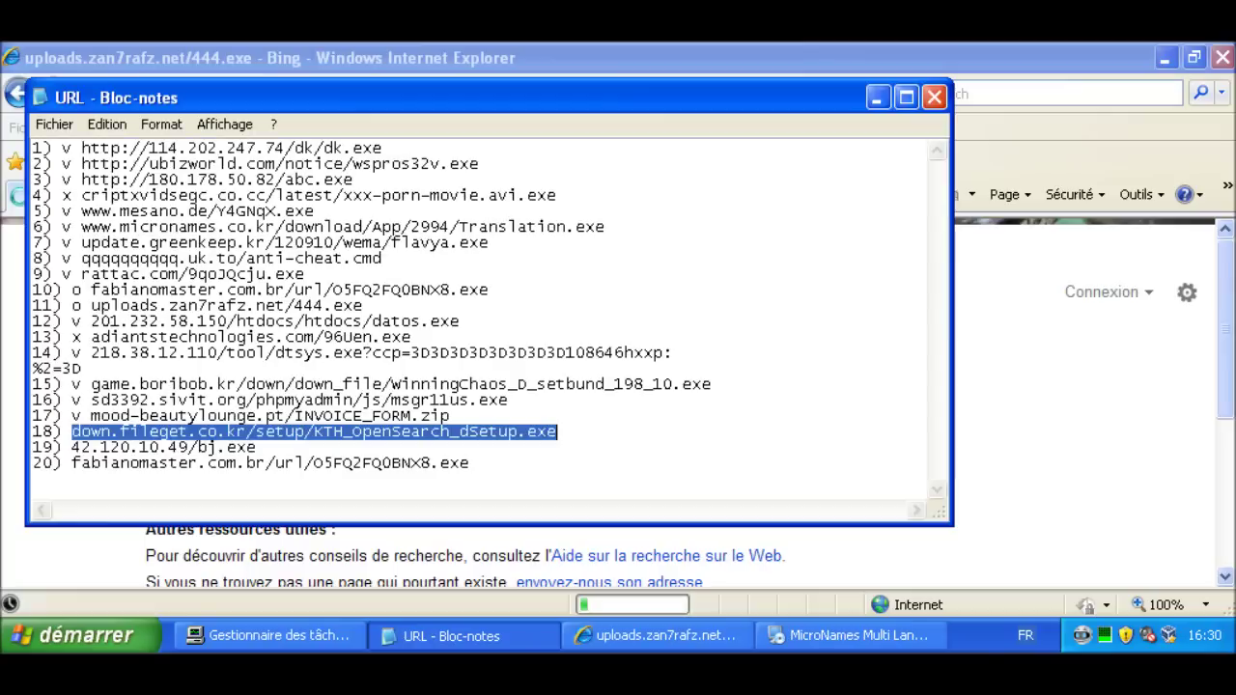
{"action": "key", "text": "alt+Tab"}
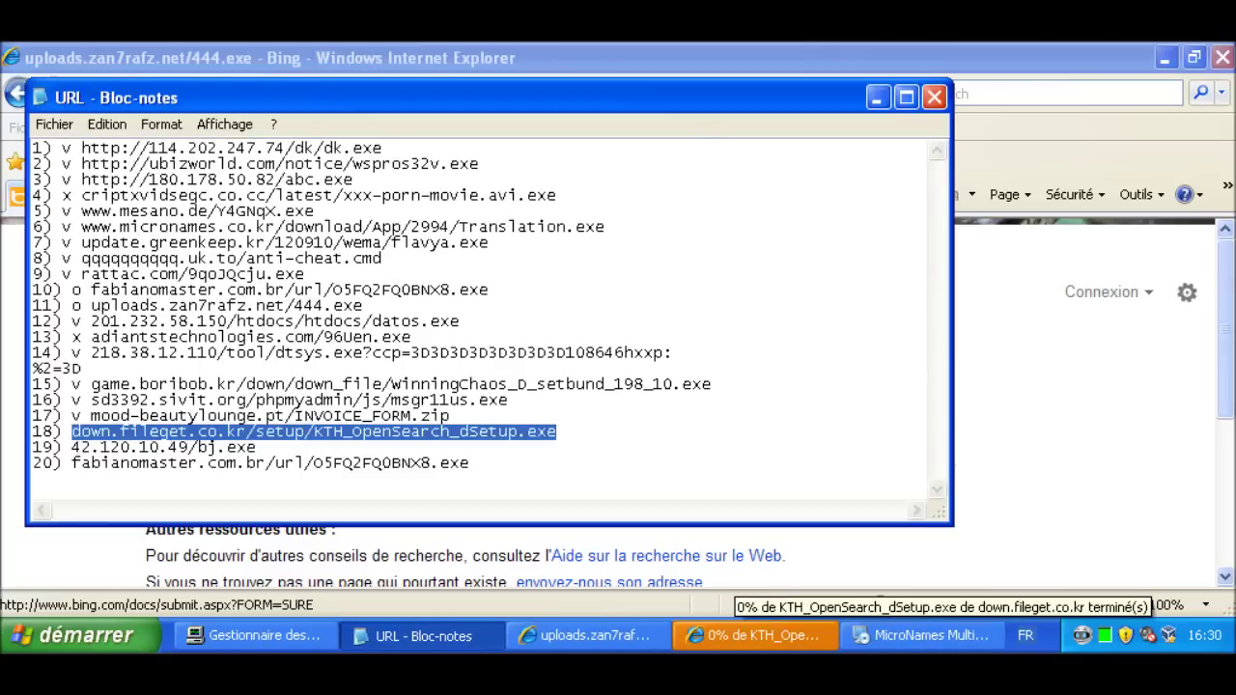
{"action": "left_click", "coordinate": [582, 352]}
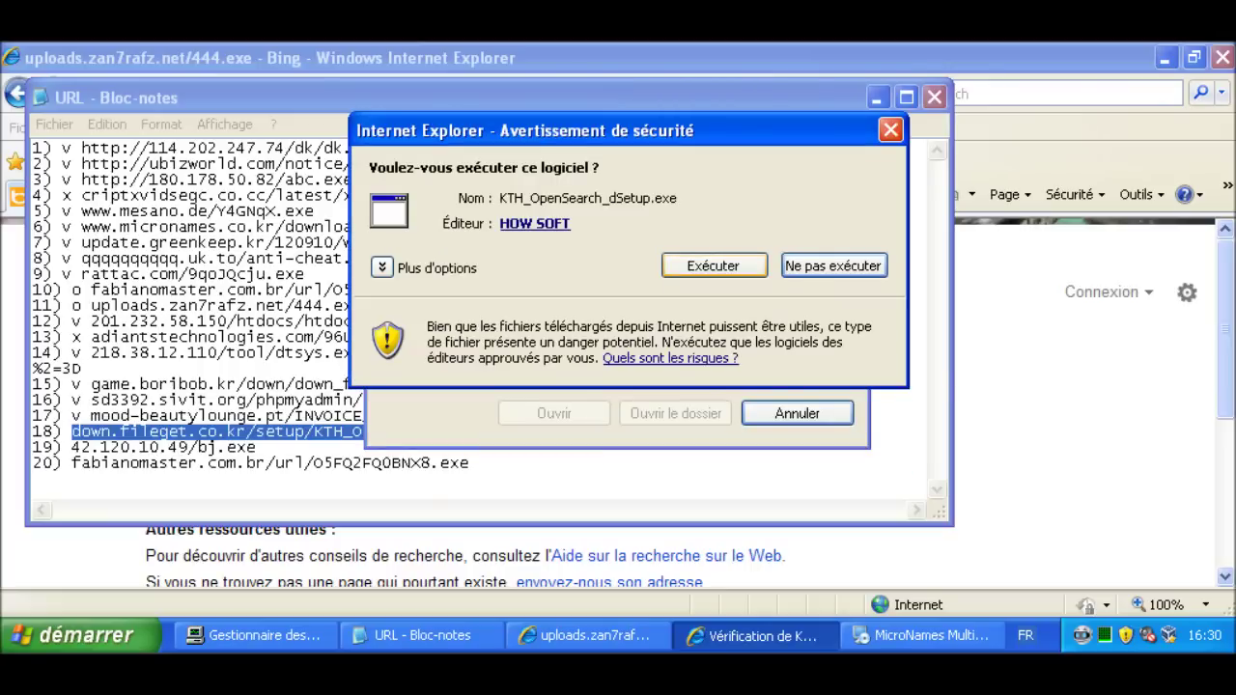
{"action": "key", "text": "Return"}
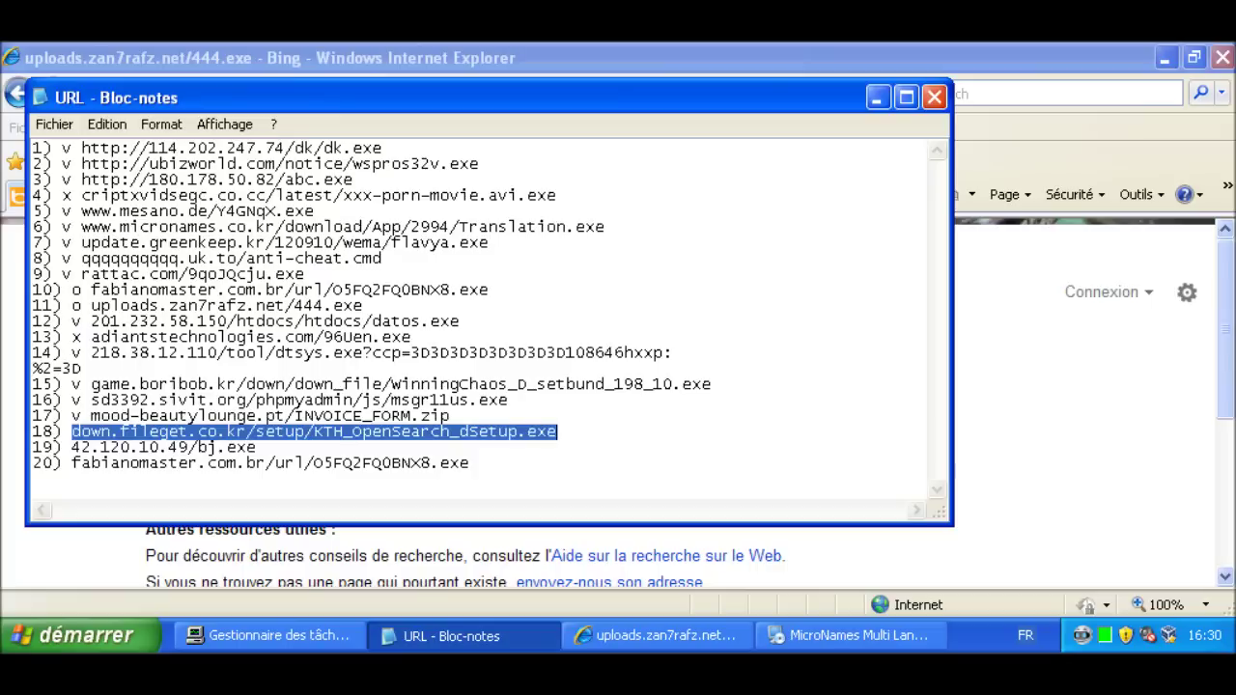
Check for the KTH_OpenSearch process in Windows Task Manager and minimize the manager
{"action": "left_click", "coordinate": [270, 635]}
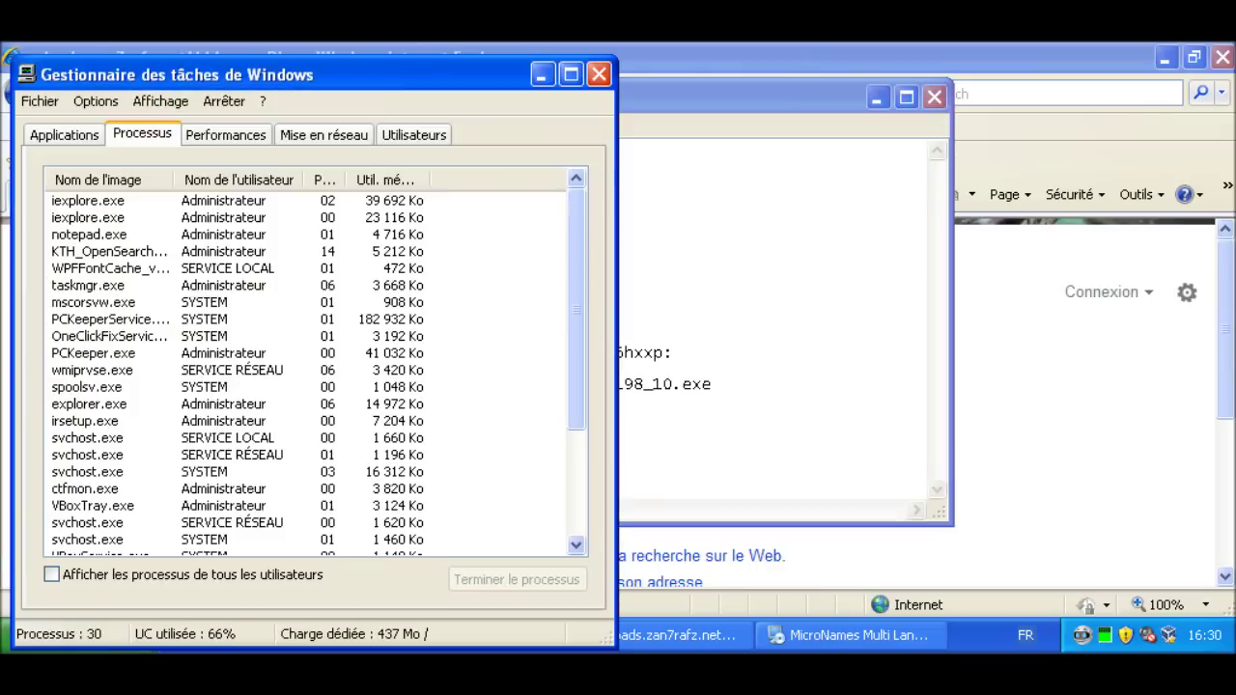
{"action": "left_click", "coordinate": [108, 252]}
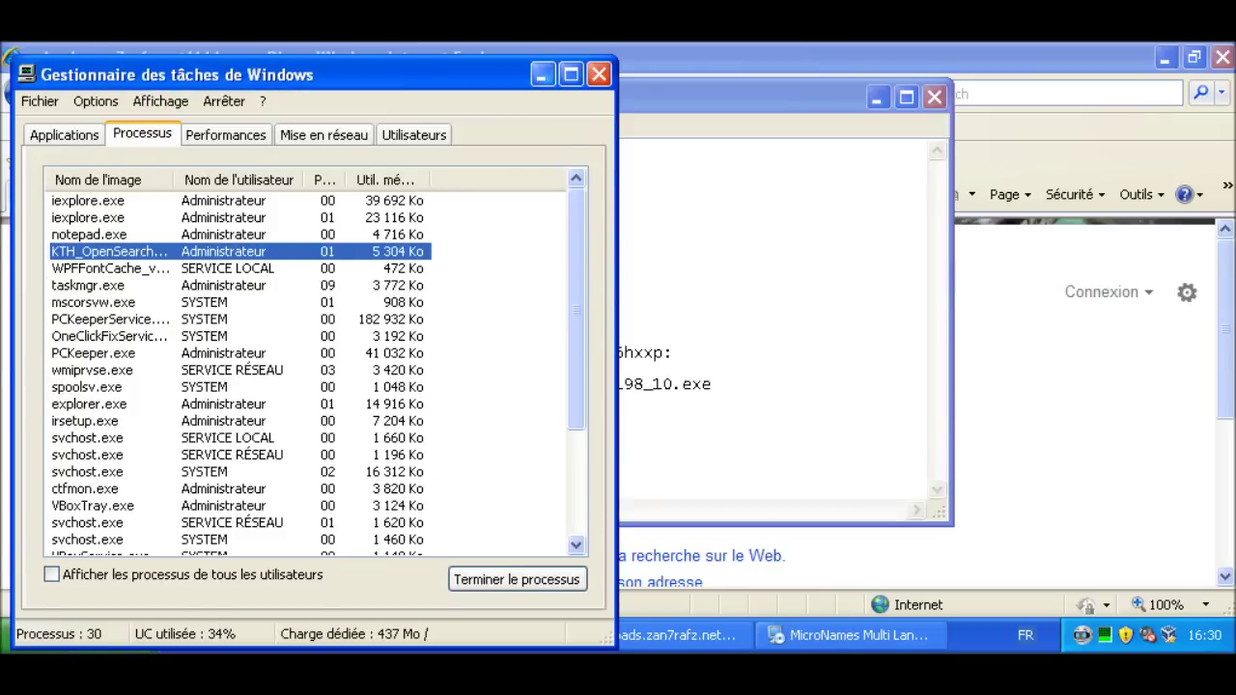
{"action": "left_click", "coordinate": [542, 74]}
Copy the nineteenth URL, 42.120.10.49/bj.exe, from the Notepad list and mark the eighteenth URL with an "x" in front of the address
{"action": "left_click_drag", "start_coordinate": [256, 447], "coordinate": [71, 447]}
{"action": "key", "text": "ctrl+c"}
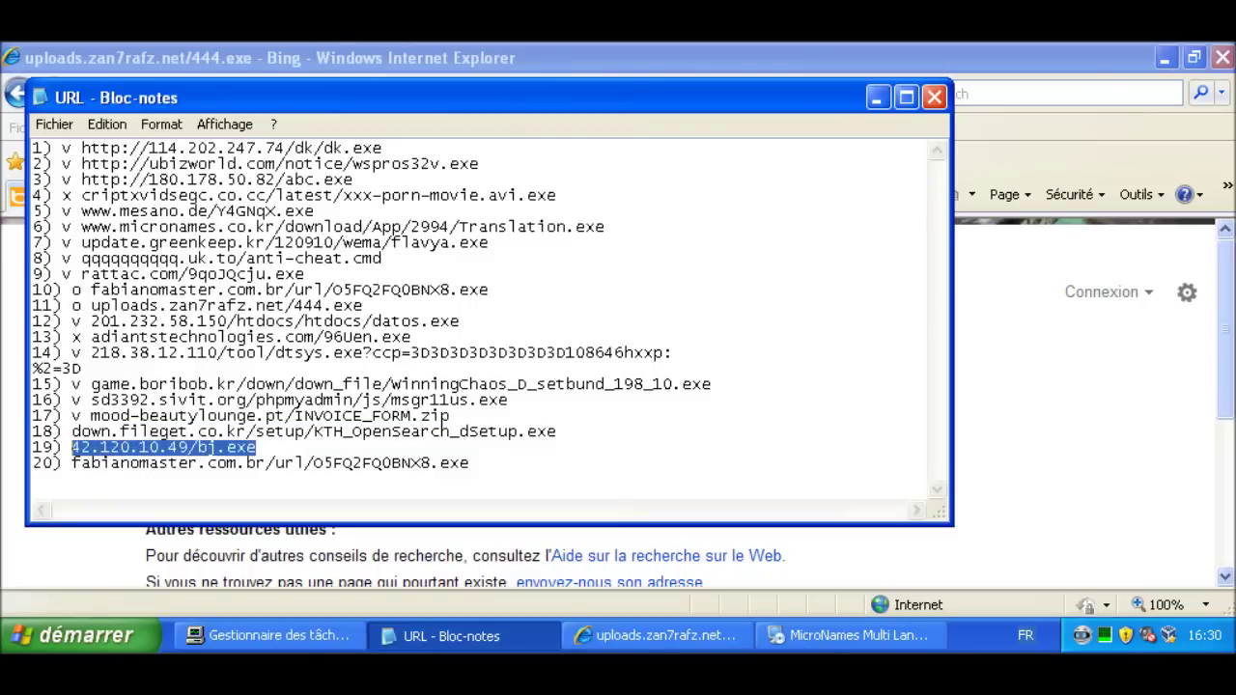
{"action": "left_click", "coordinate": [72, 431]}
{"action": "type", "text": "x"}
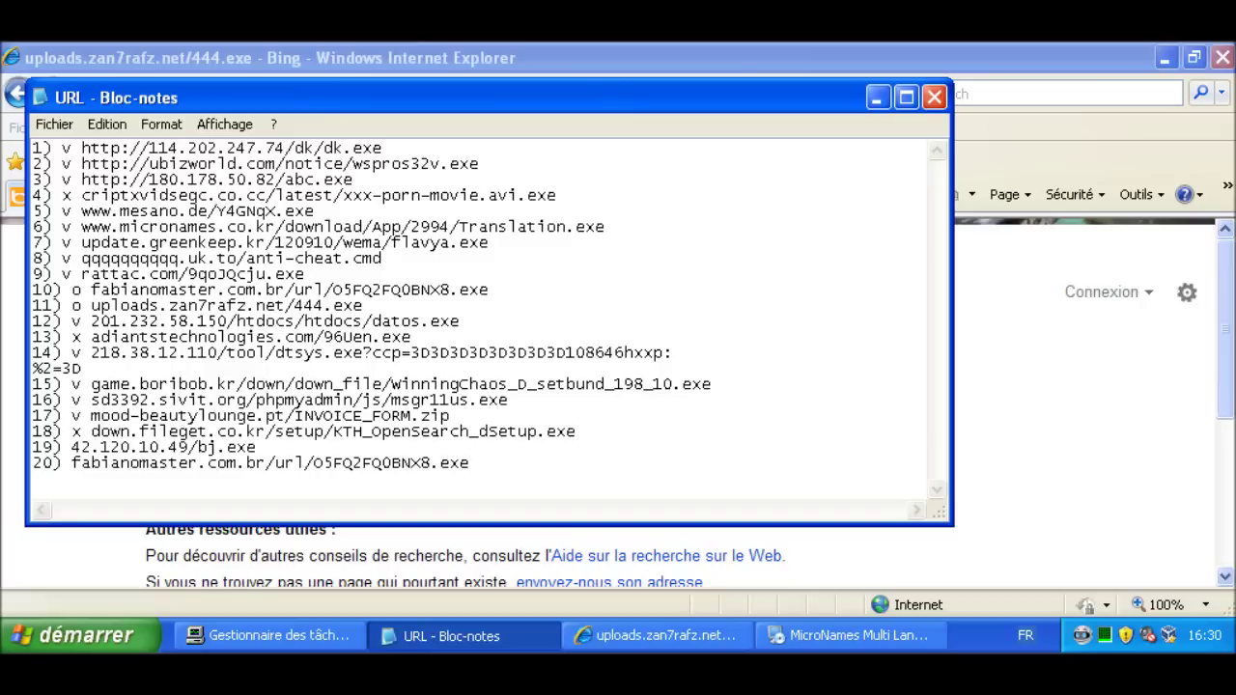
Load the copied URL, 42.120.10.49/bj.exe, in Internet Explorer and run the downloaded bj.exe
{"action": "key", "text": "alt+Tab"}
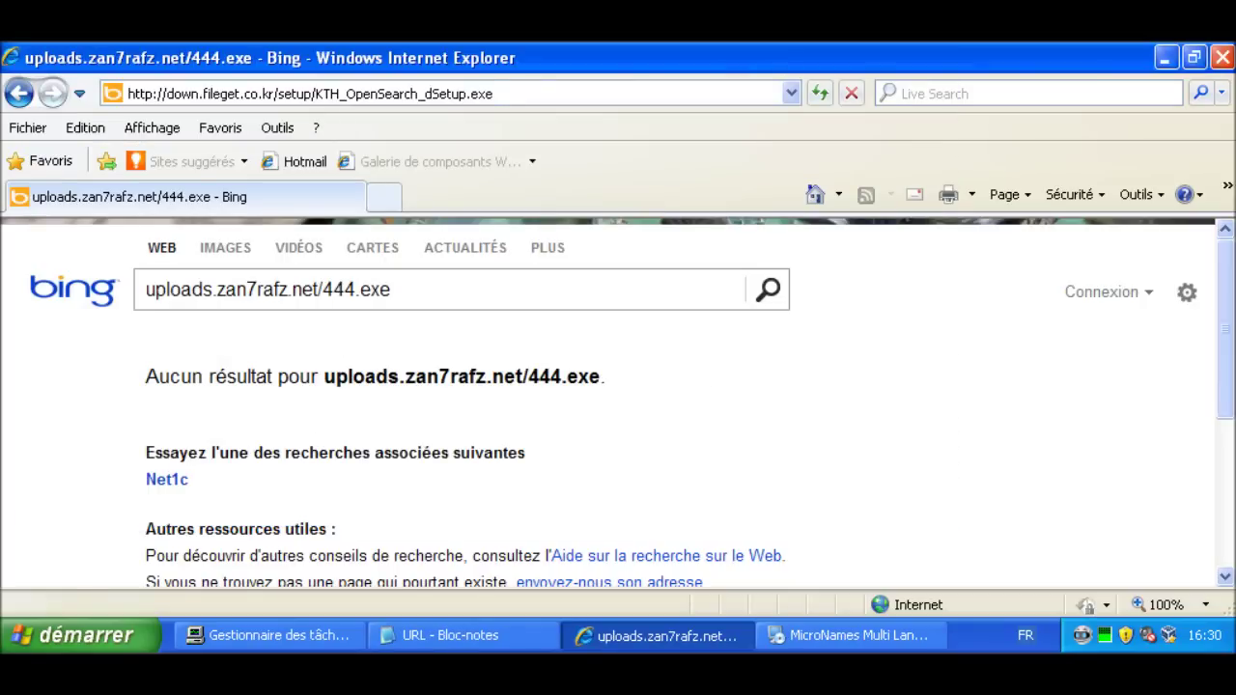
{"action": "left_click", "coordinate": [130, 94]}
{"action": "key", "text": "ctrl+v"}
{"action": "key", "text": "Return"}
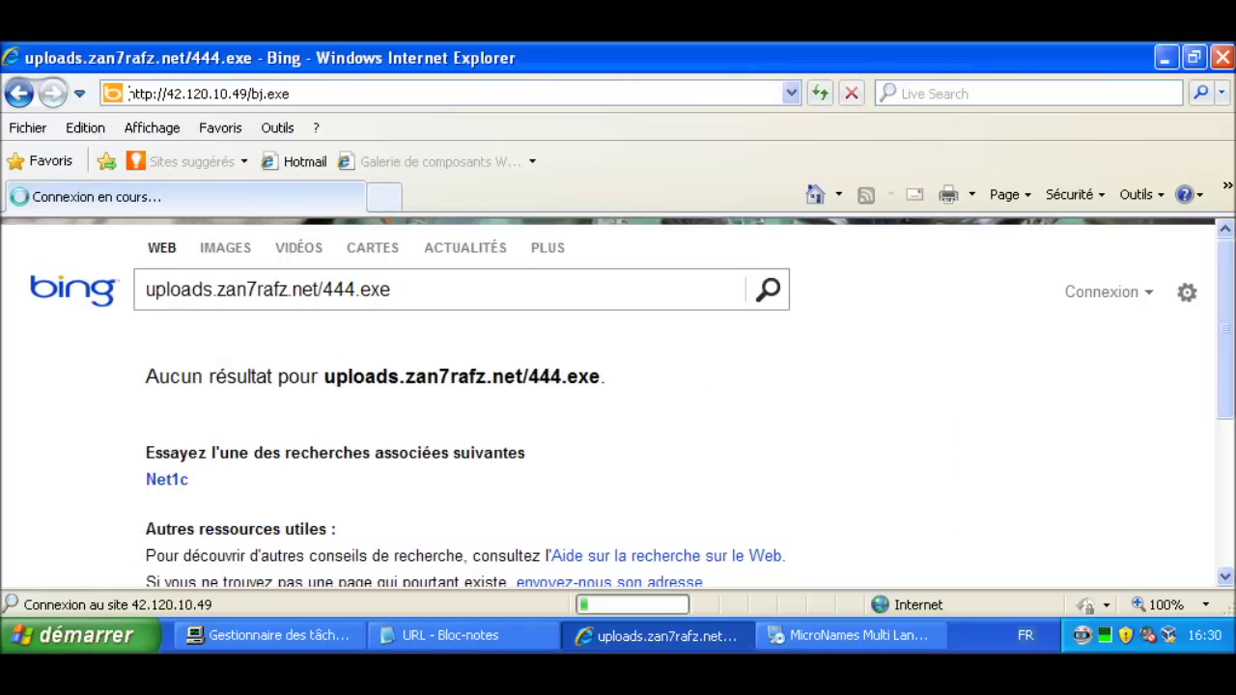
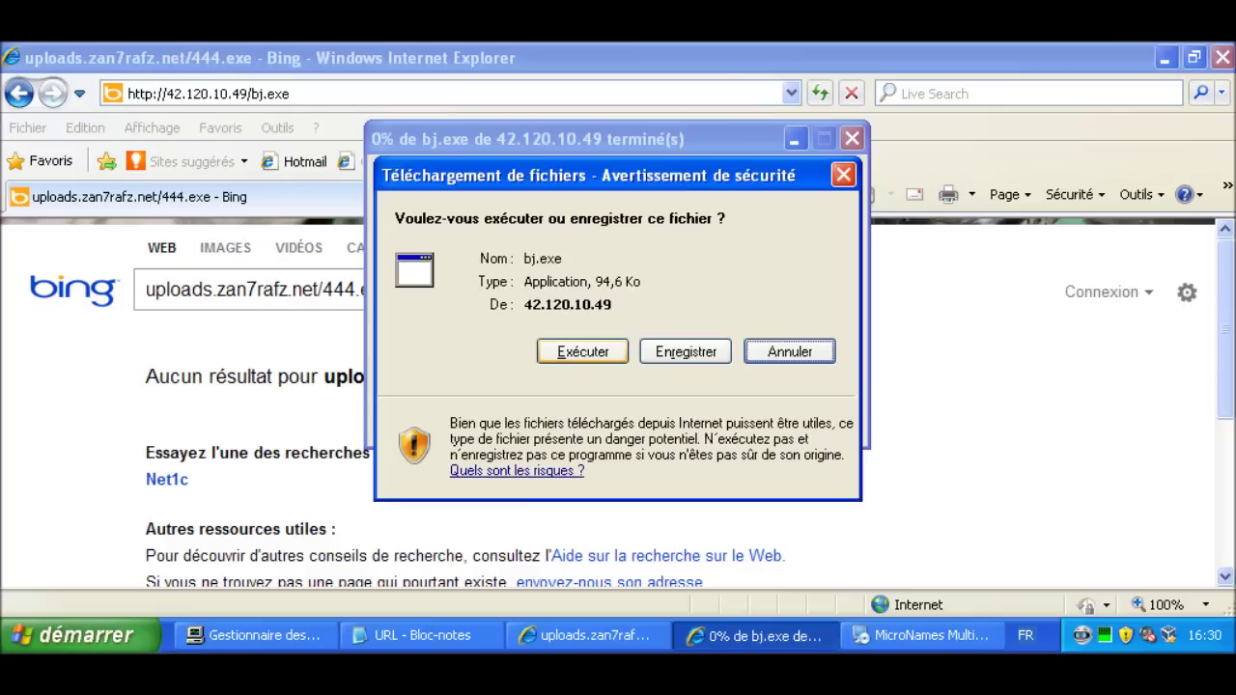
{"action": "left_click", "coordinate": [582, 352]}
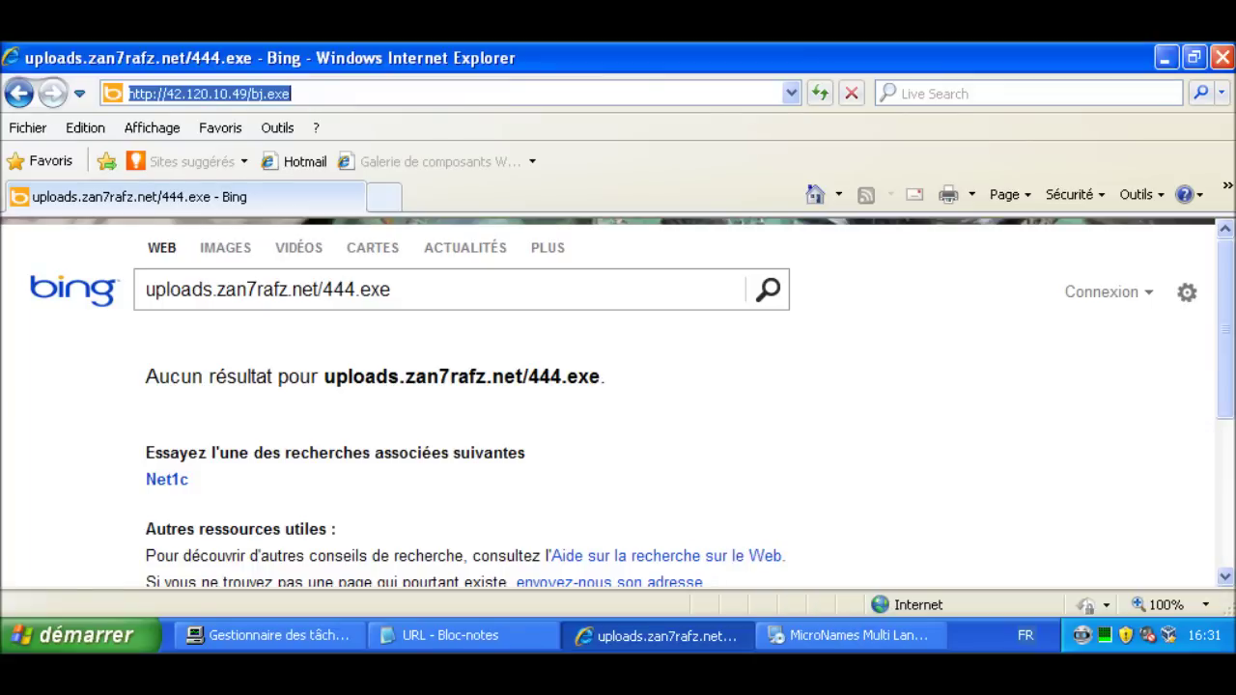
Mark the nineteenth URL in the Notepad list with a "v" and copy the twentieth URL, fabianomaster.com.br/url/O5FQ2FQ0BNX8.exe
{"action": "left_click", "coordinate": [444, 635]}
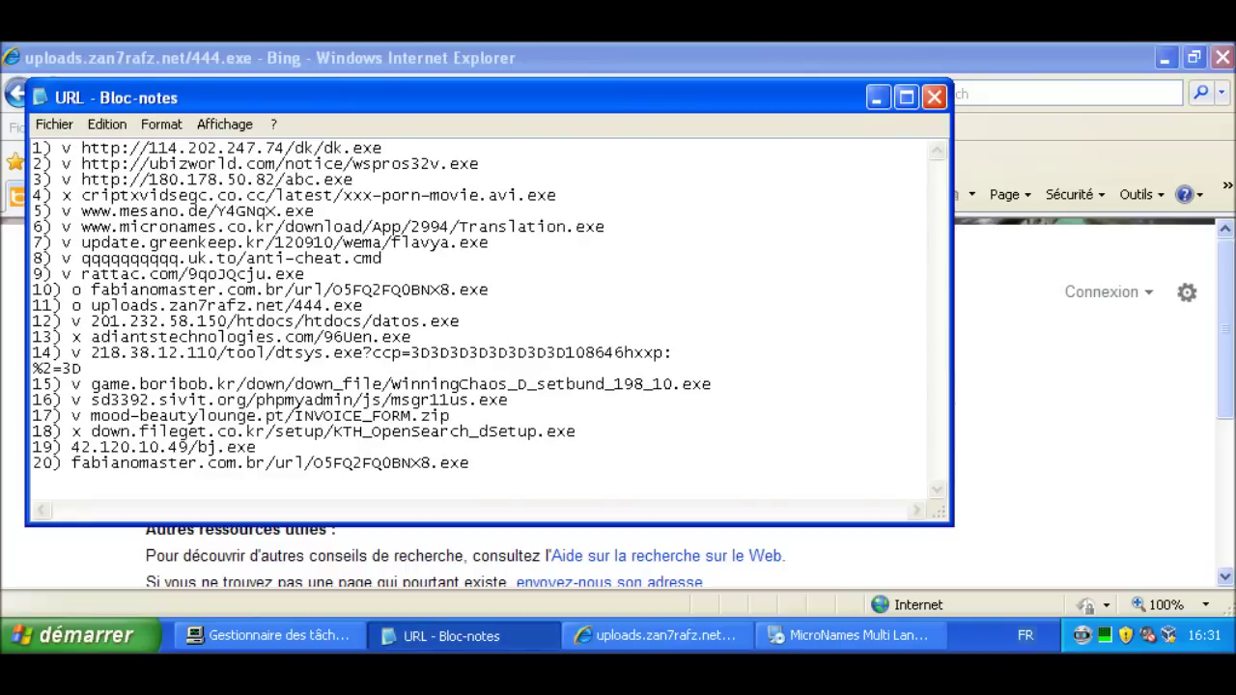
{"action": "type", "text": "v"}
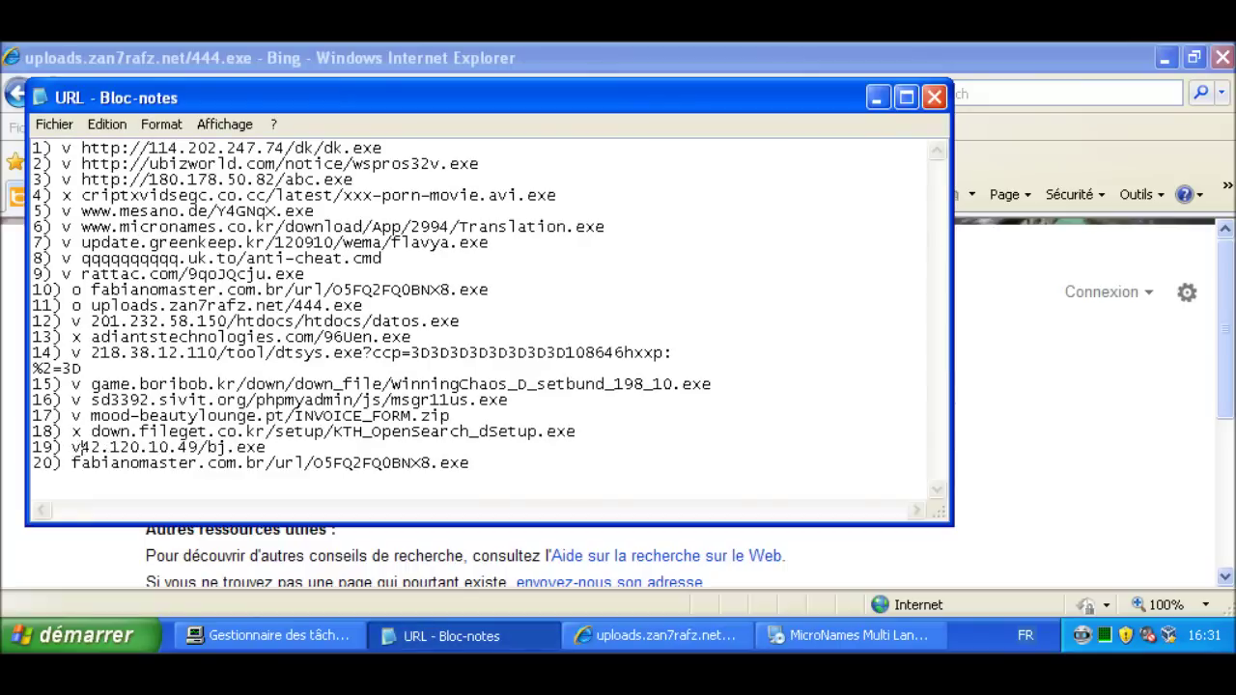
{"action": "left_click_drag", "start_coordinate": [470, 464], "coordinate": [72, 464]}
{"action": "key", "text": "ctrl+c"}
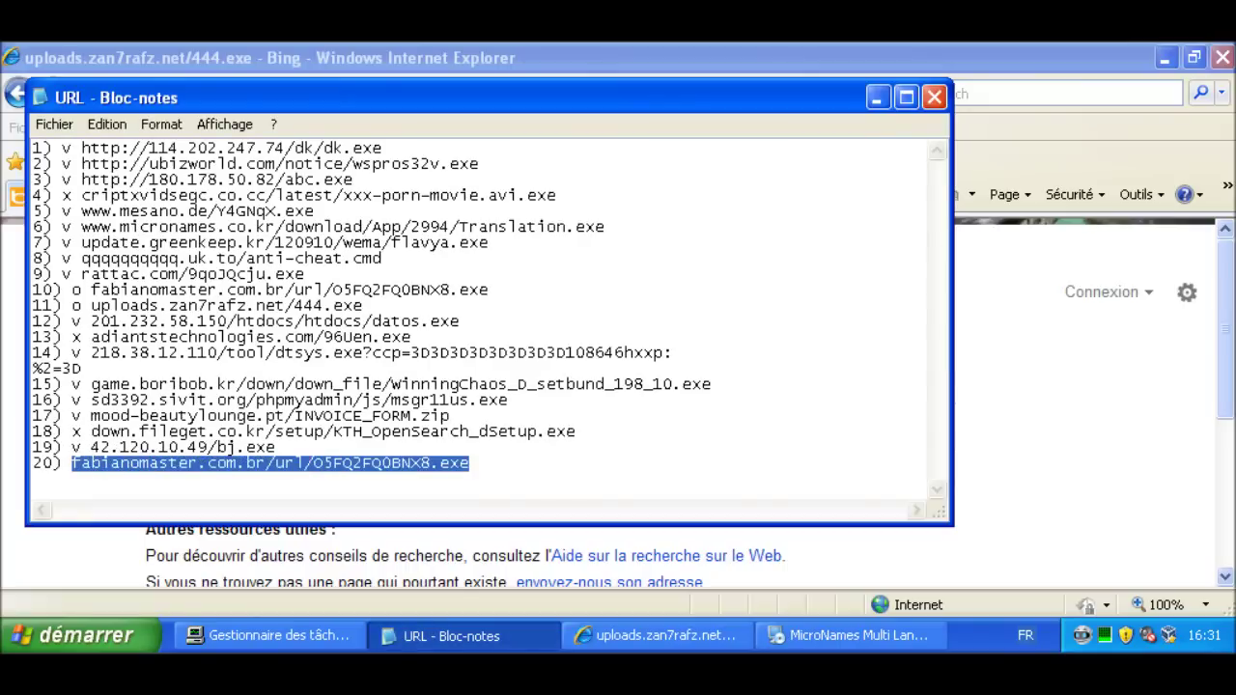
Load the copied twentieth URL, fabianomaster.com.br/url/O5FQ2FQ0BNX8.exe, in Internet Explorer
{"action": "key", "text": "alt+Tab"}
{"action": "key", "text": "alt+d"}
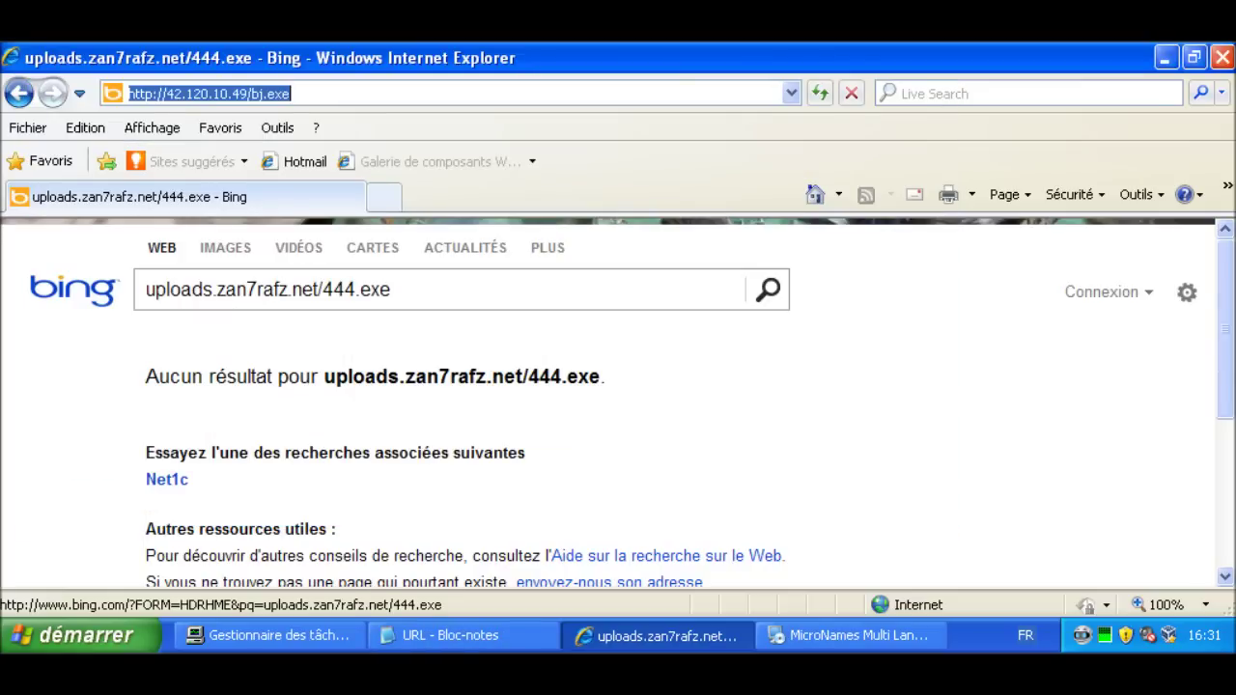
{"action": "key", "text": "ctrl+v"}
{"action": "key", "text": "Return"}
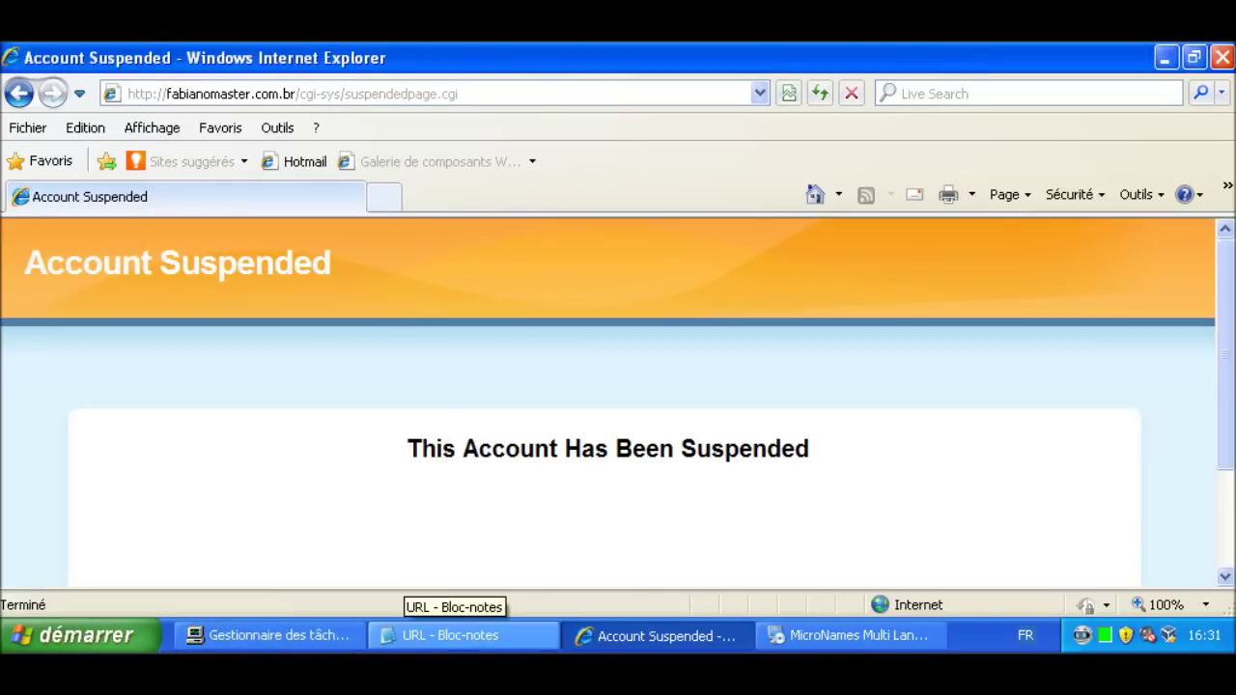
Dismiss the PCKeeper virus alert and mark the twentieth URL in the Notepad list with an "o" in front of the address
{"action": "left_click", "coordinate": [444, 635]}
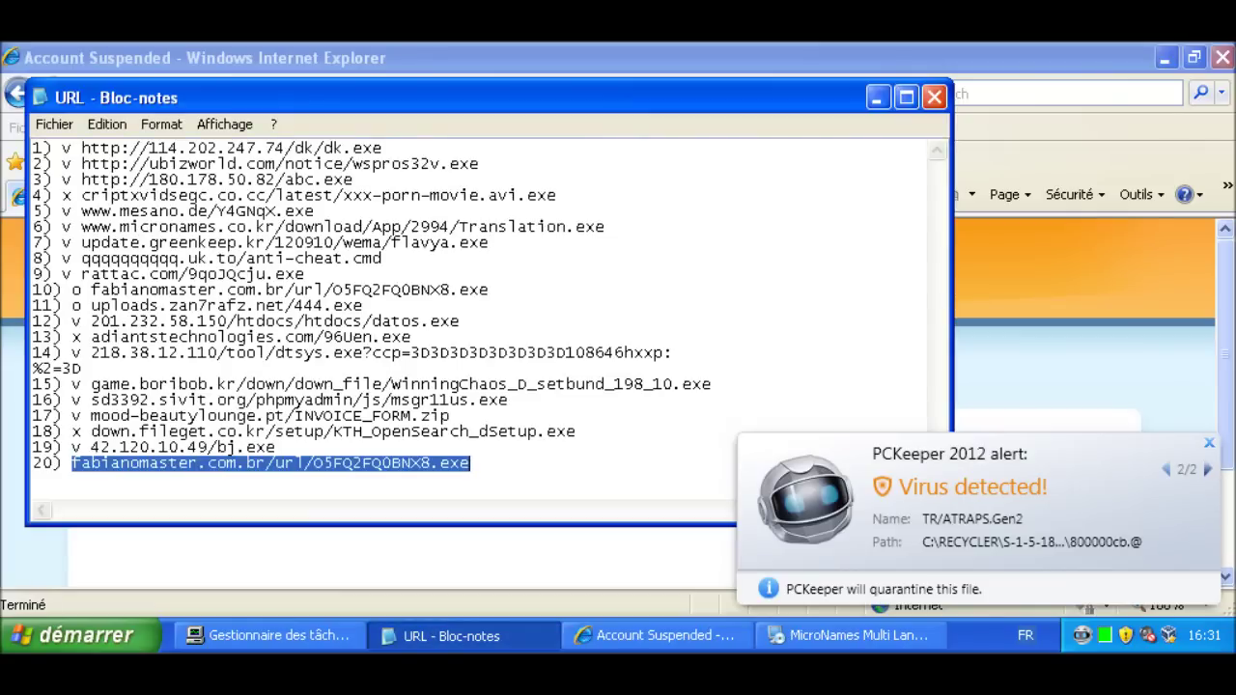
{"action": "left_click", "coordinate": [1209, 442]}
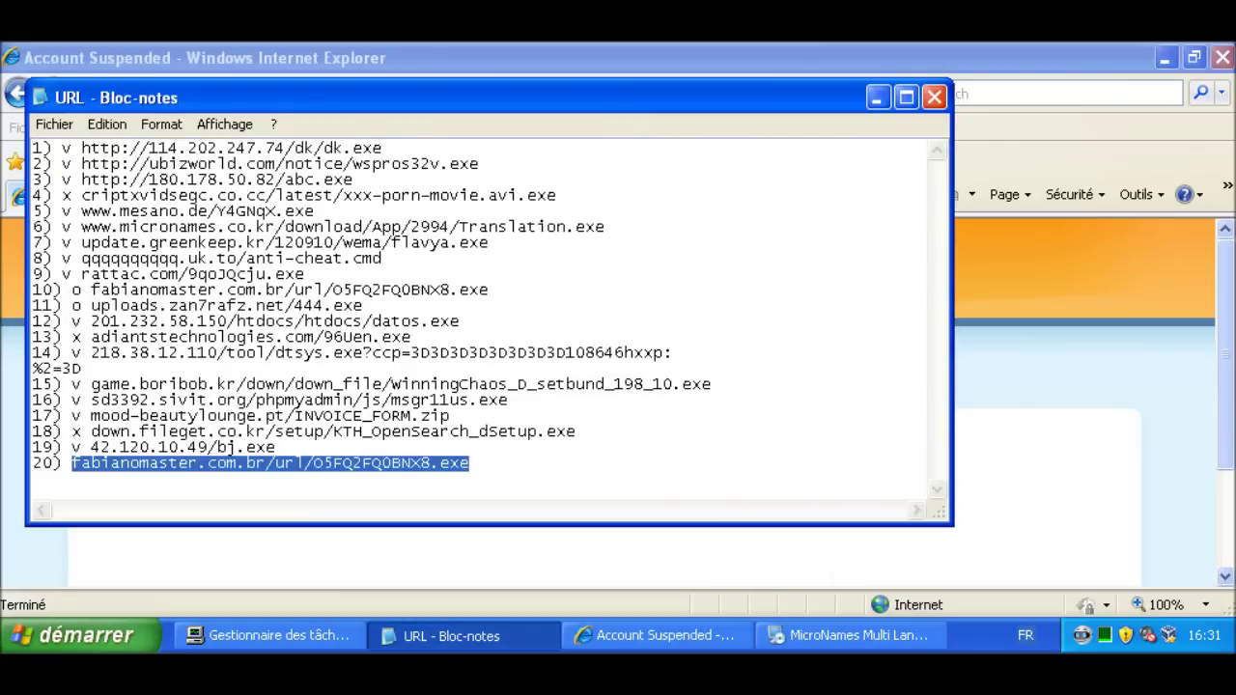
{"action": "left_click", "coordinate": [73, 464]}
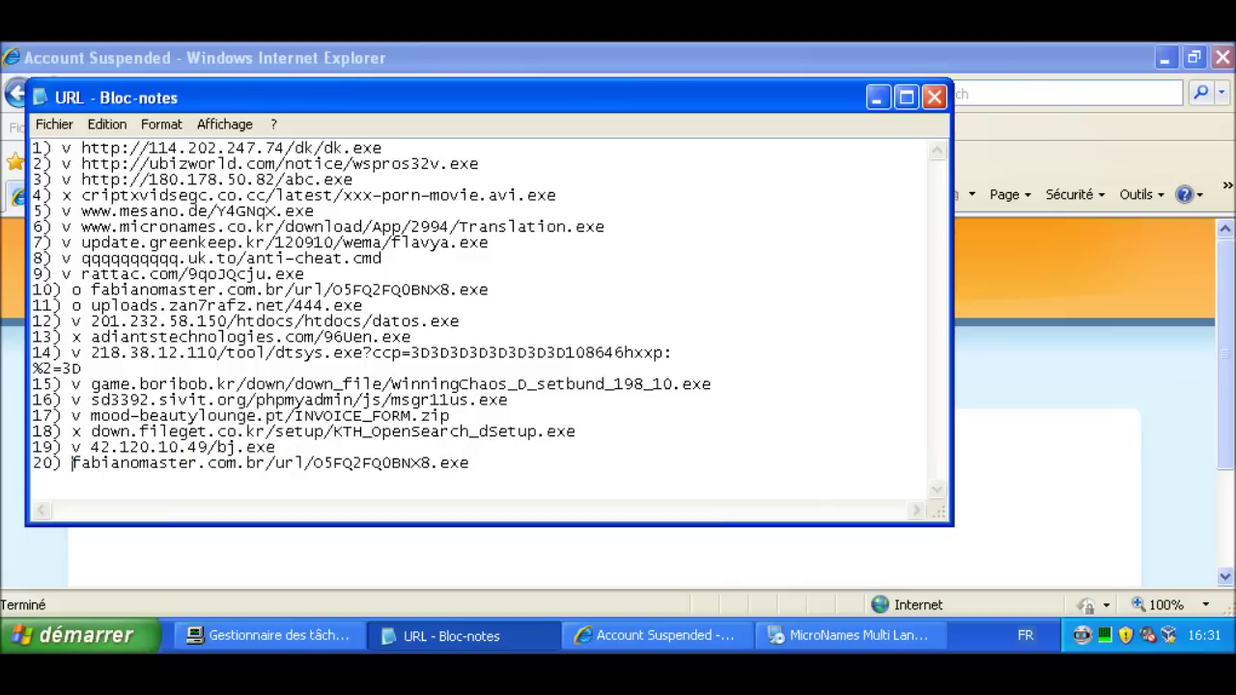
{"action": "type", "text": "o"}
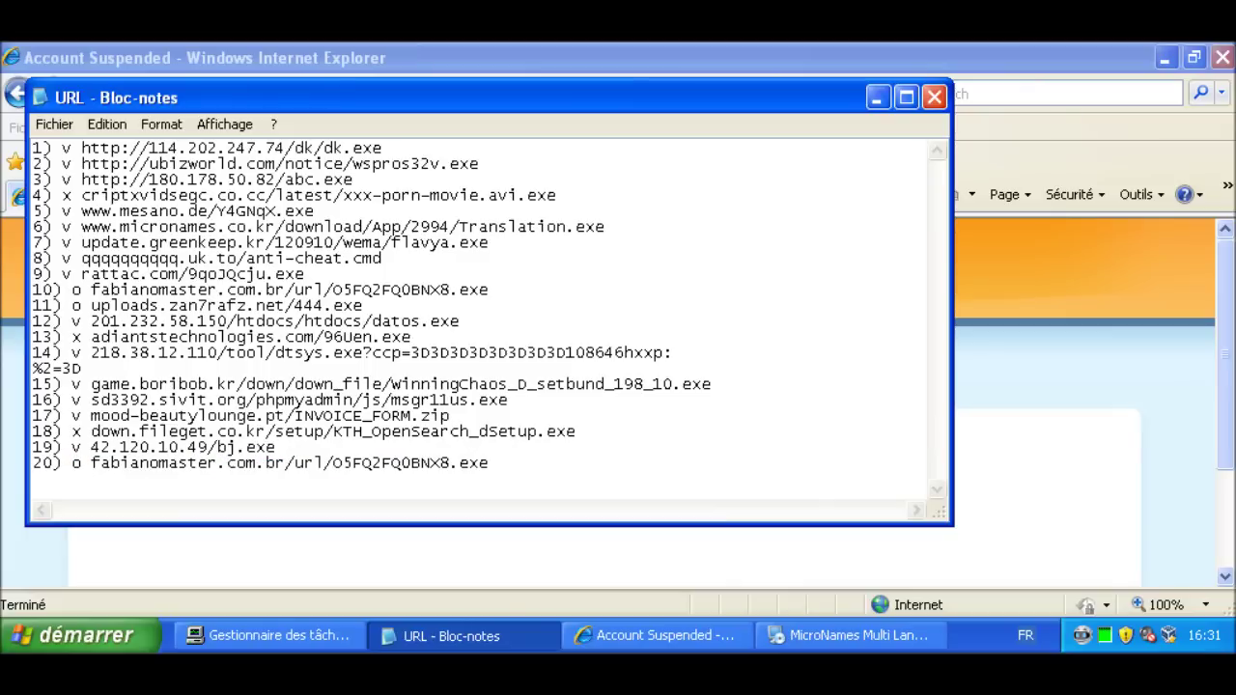
Save the marked URL list in Notepad and minimize its window
{"action": "key", "text": "alt"}
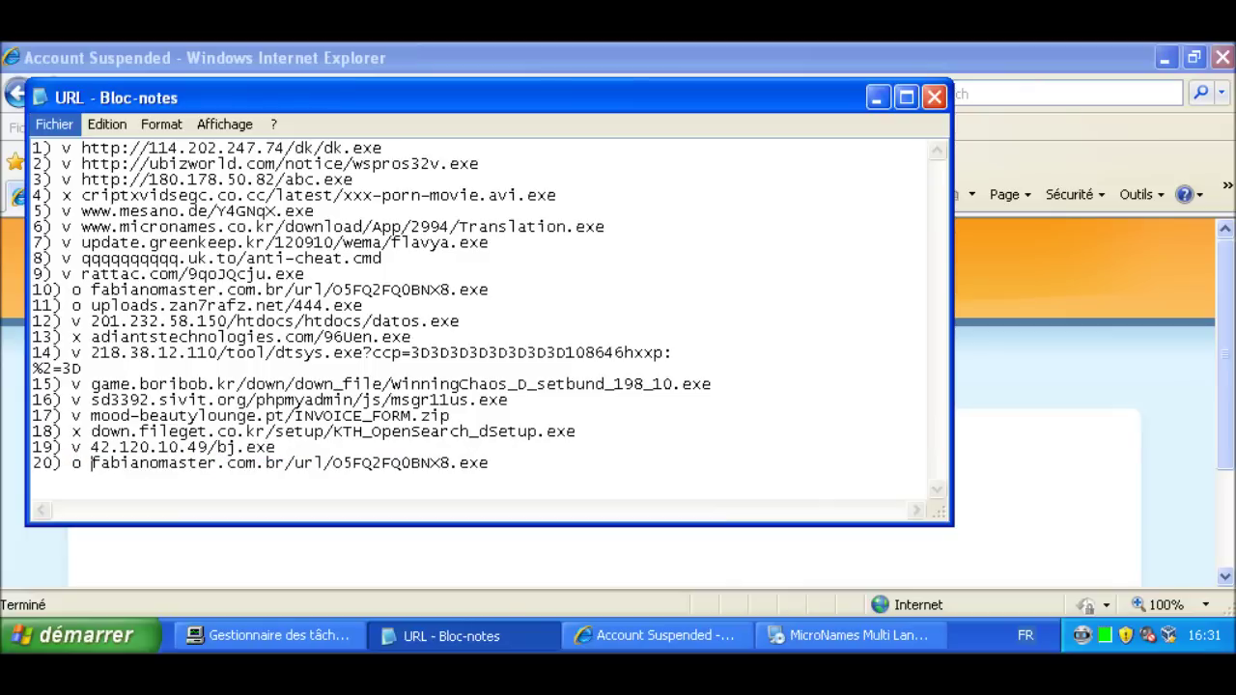
{"action": "key", "text": "Down"}
{"action": "key", "text": "Down"}
{"action": "key", "text": "Down"}
{"action": "key", "text": "Return"}
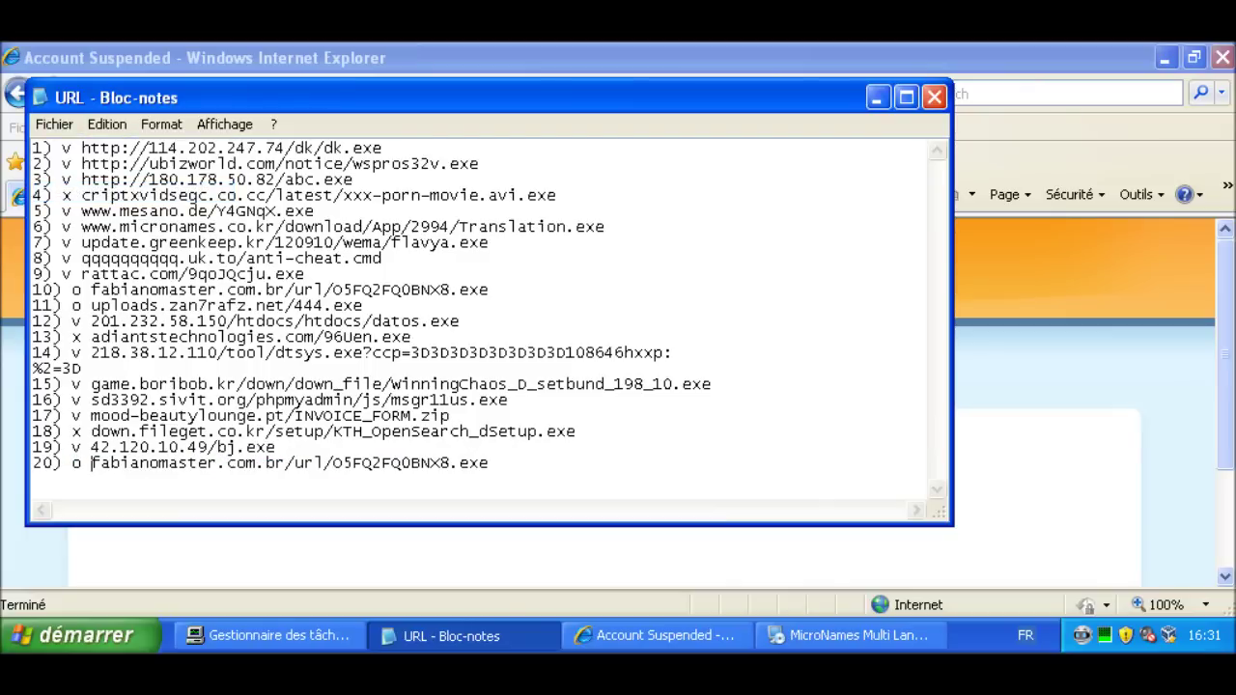
{"action": "left_click", "coordinate": [877, 96]}
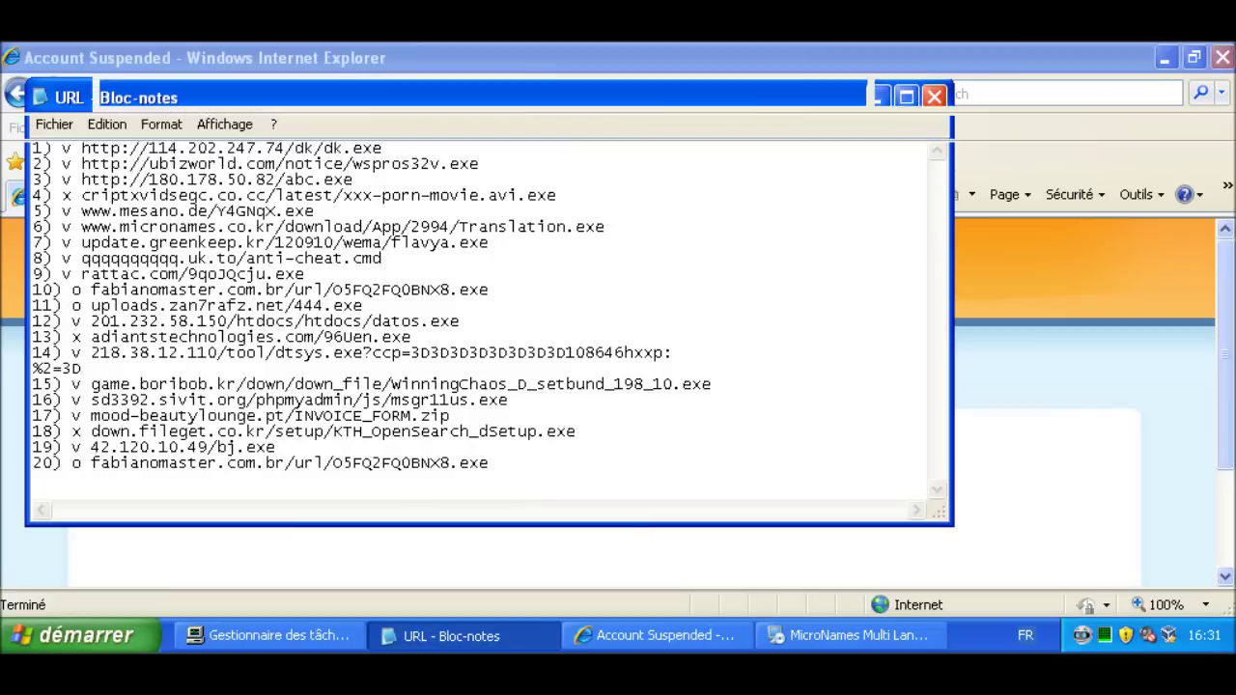
Examine the running processes in Windows Task Manager, including PCKeeperService and OneClickFixService, and minimize the manager
{"action": "left_click", "coordinate": [275, 635]}
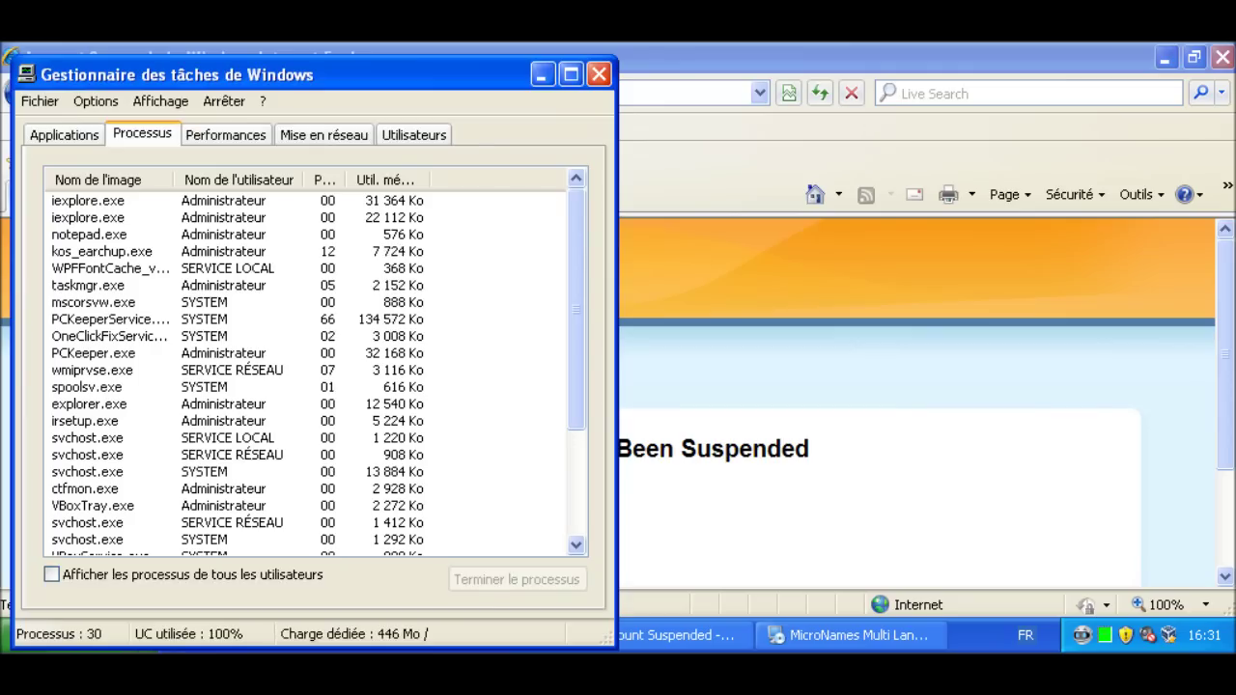
{"action": "left_click", "coordinate": [109, 337]}
{"action": "left_click", "coordinate": [109, 319]}
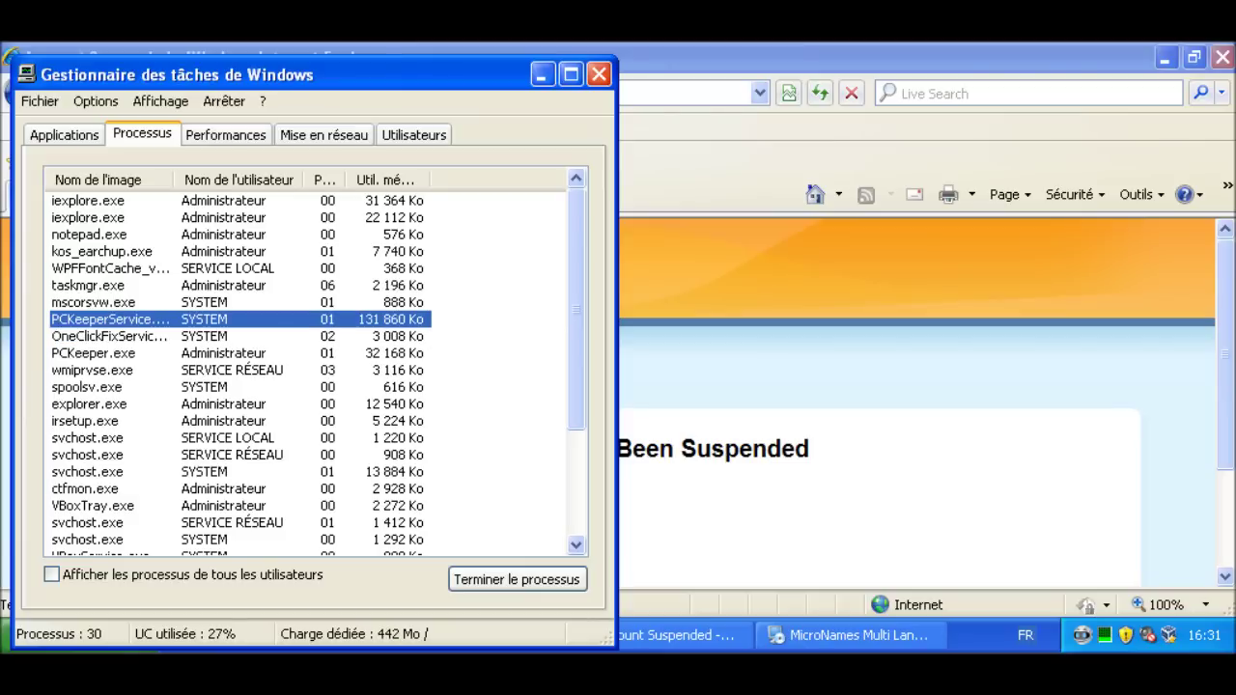
{"action": "scroll", "coordinate": [318, 374], "scroll_direction": "down", "scroll_amount": 3}
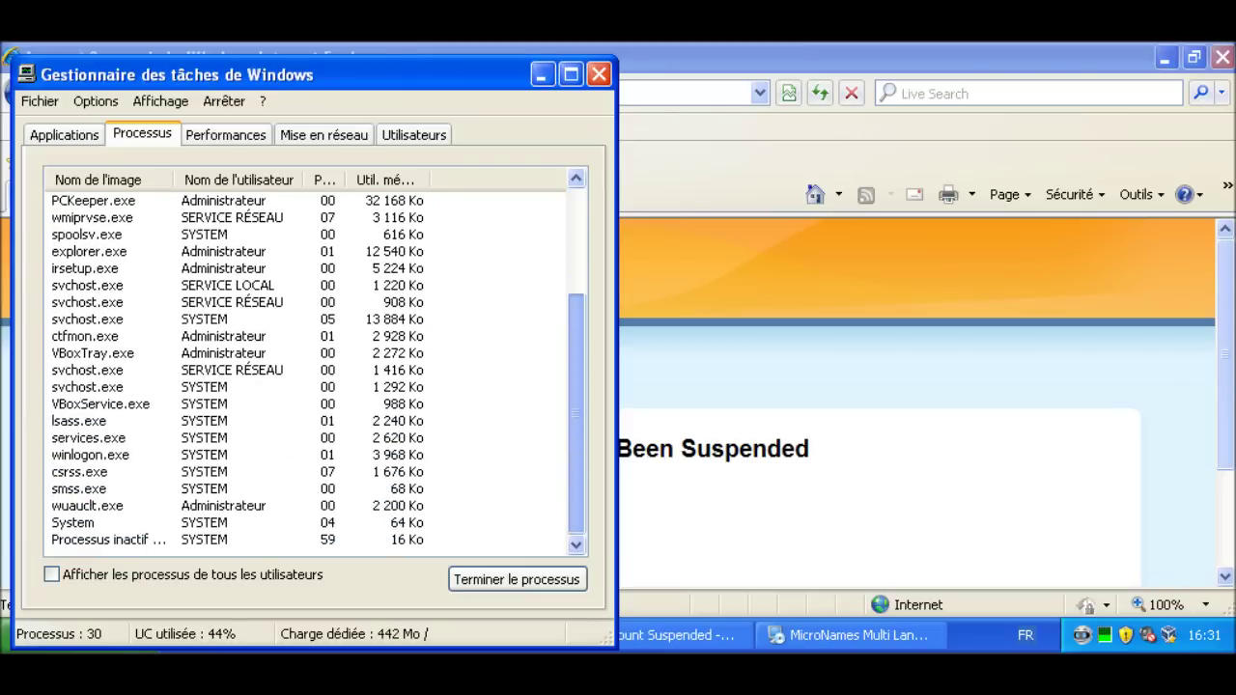
{"action": "scroll", "coordinate": [319, 375], "scroll_direction": "up", "scroll_amount": 3}
{"action": "left_click", "coordinate": [543, 74]}
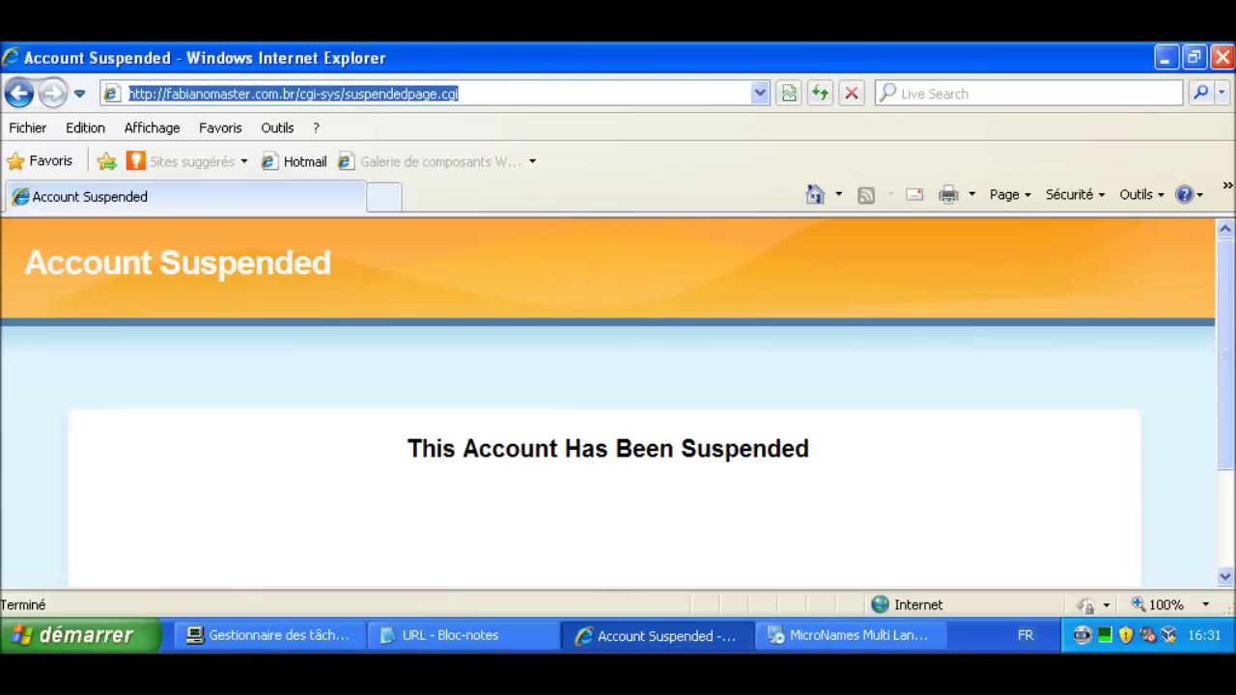
Load keygenguru.com in Internet Explorer
{"action": "type", "text": "key"}
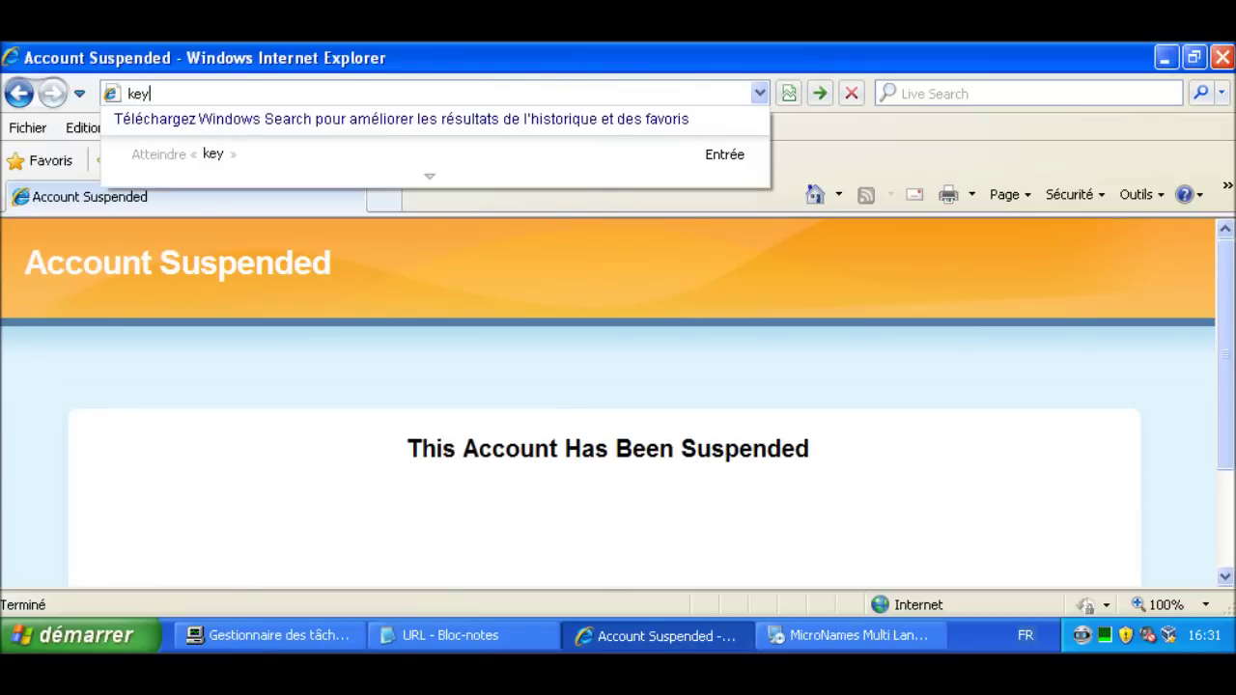
{"action": "type", "text": "genguru.com"}
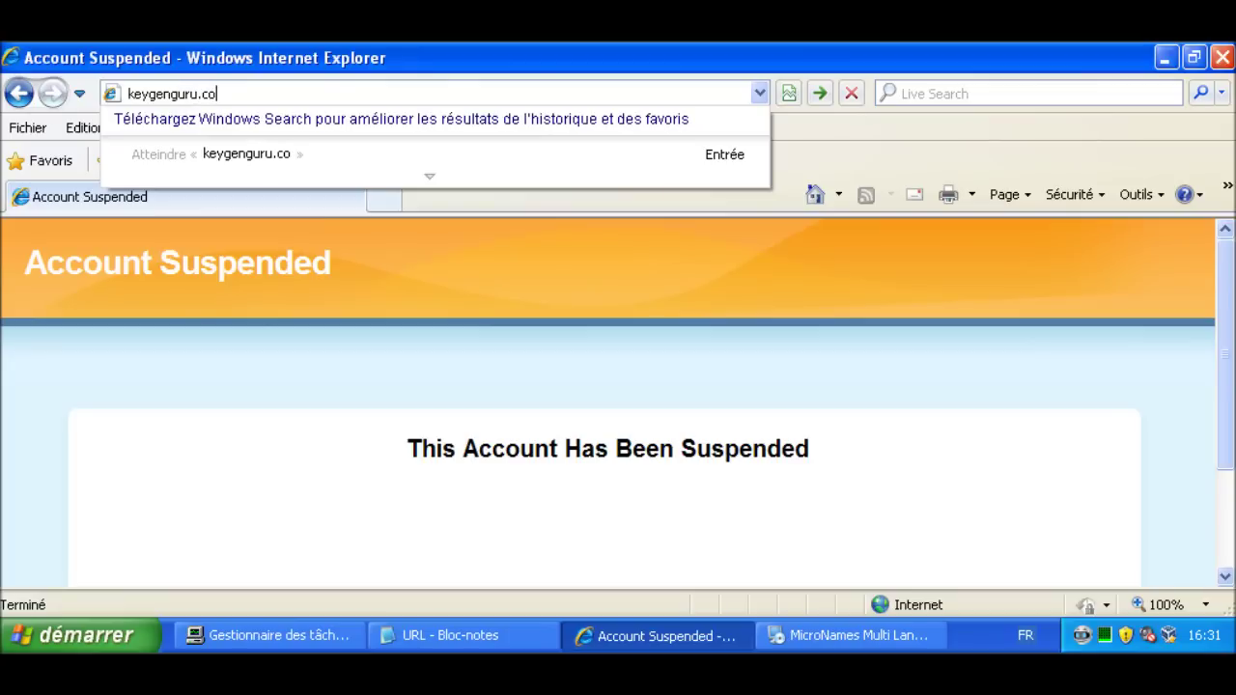
{"action": "key", "text": "Return"}
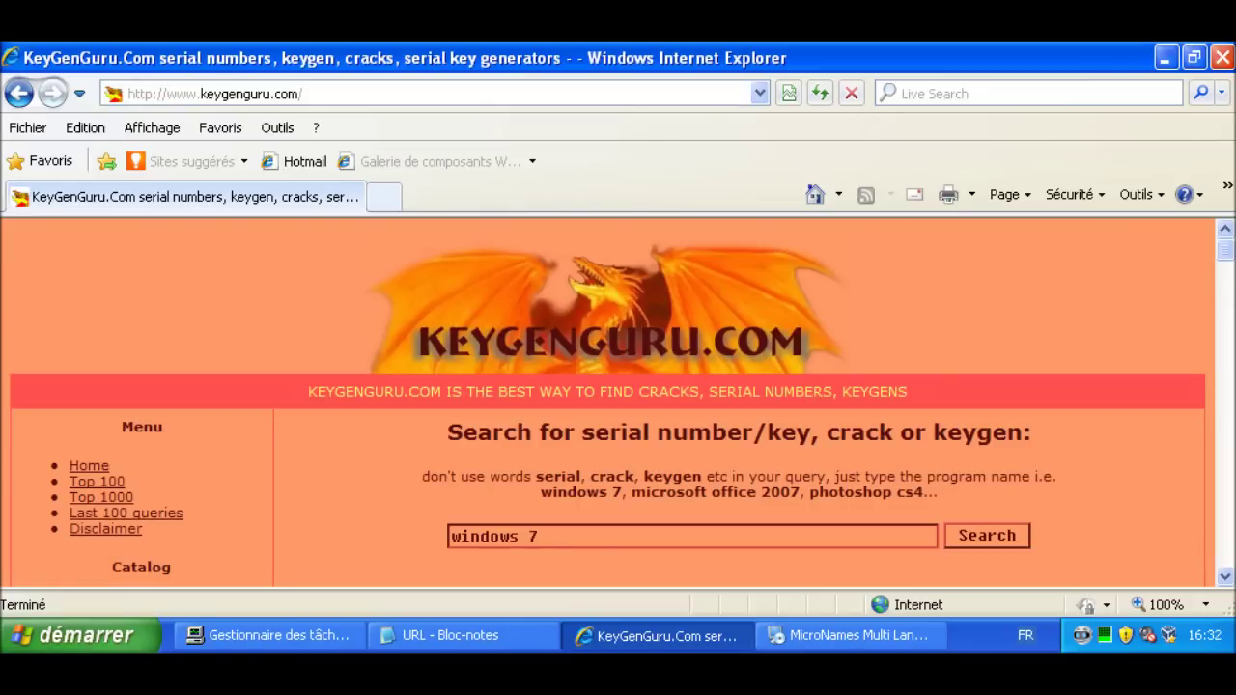
Open the Internet Download Manager 5.18 Build 4 page from the most popular programs, download its crack/keygen and choose to run your_file_downloader.exe
{"action": "scroll", "coordinate": [618, 406], "scroll_direction": "down", "scroll_amount": 3}
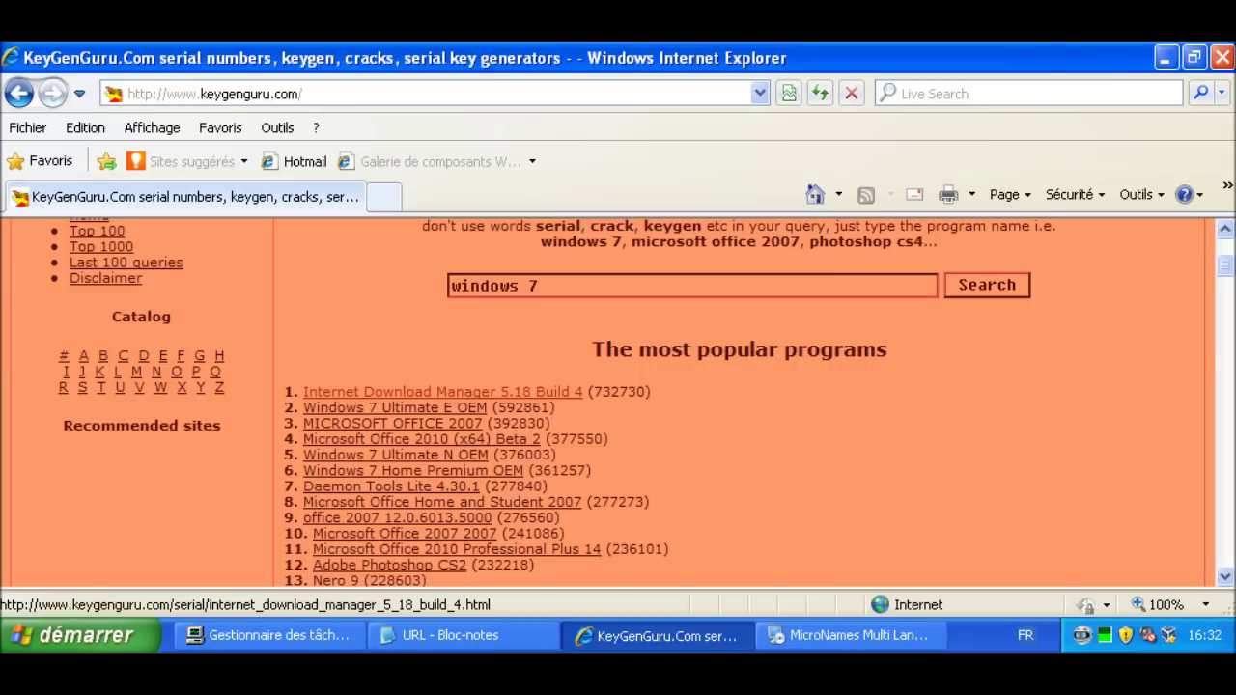
{"action": "left_click", "coordinate": [443, 392]}
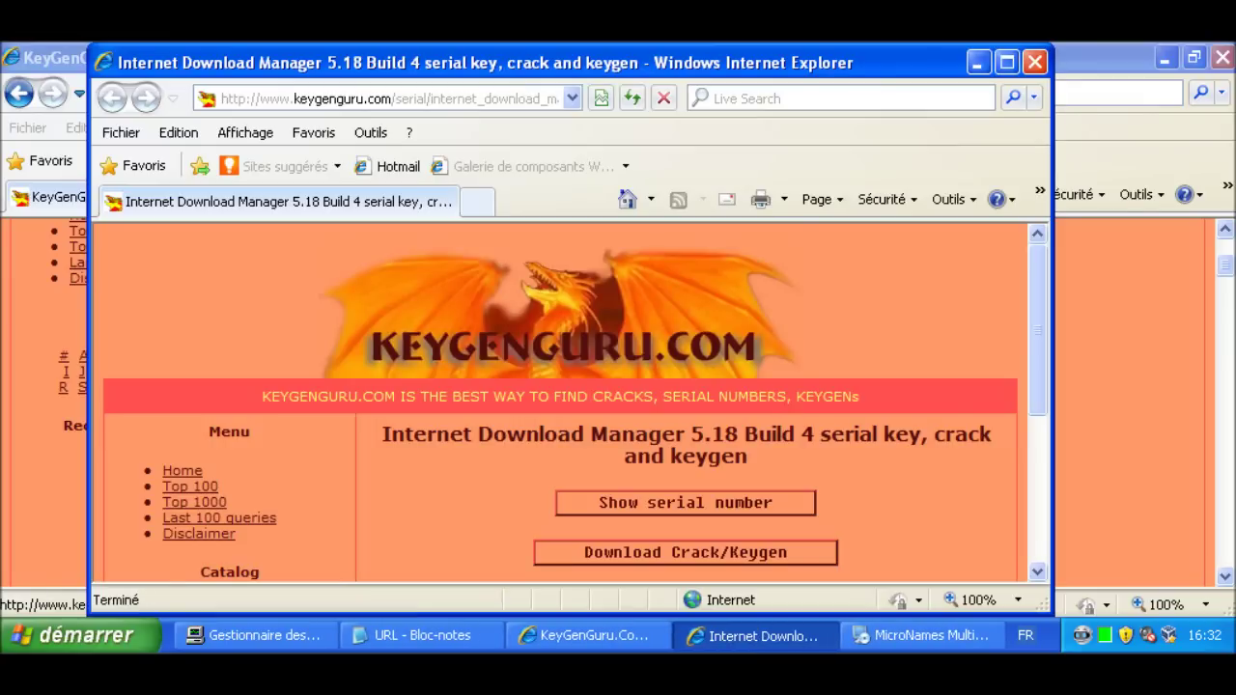
{"action": "scroll", "coordinate": [685, 412], "scroll_direction": "down", "scroll_amount": 2}
{"action": "left_click", "coordinate": [685, 412]}
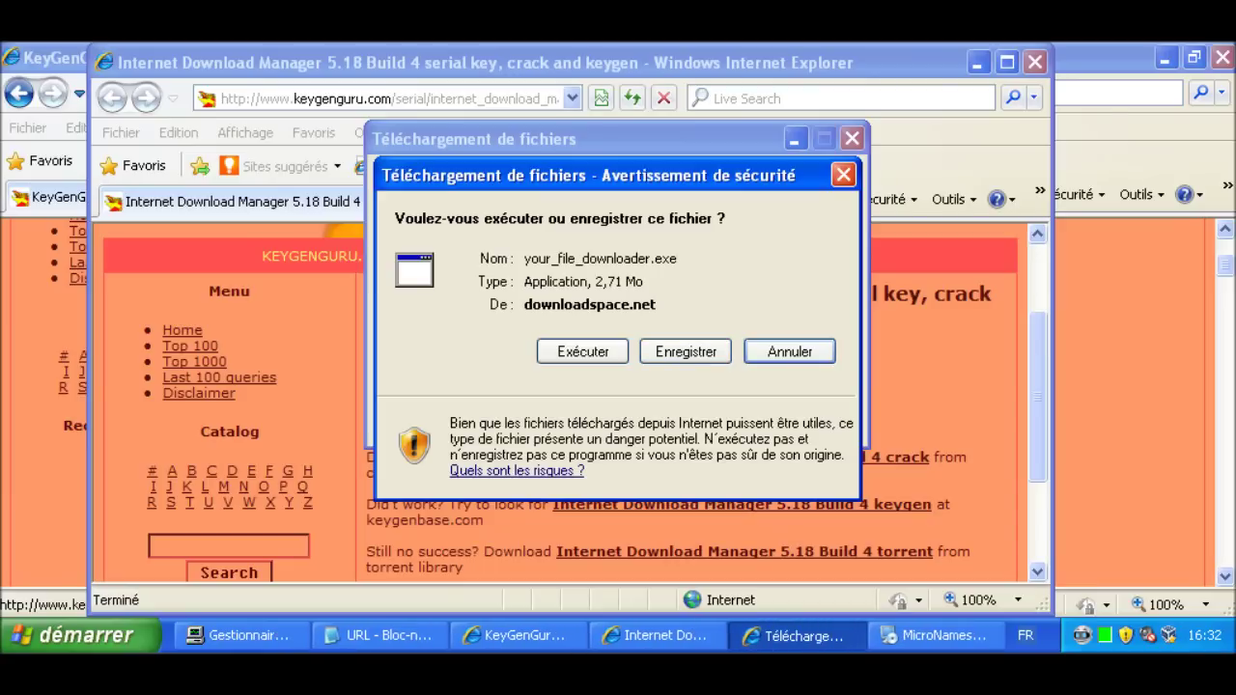
{"action": "left_click", "coordinate": [582, 351]}
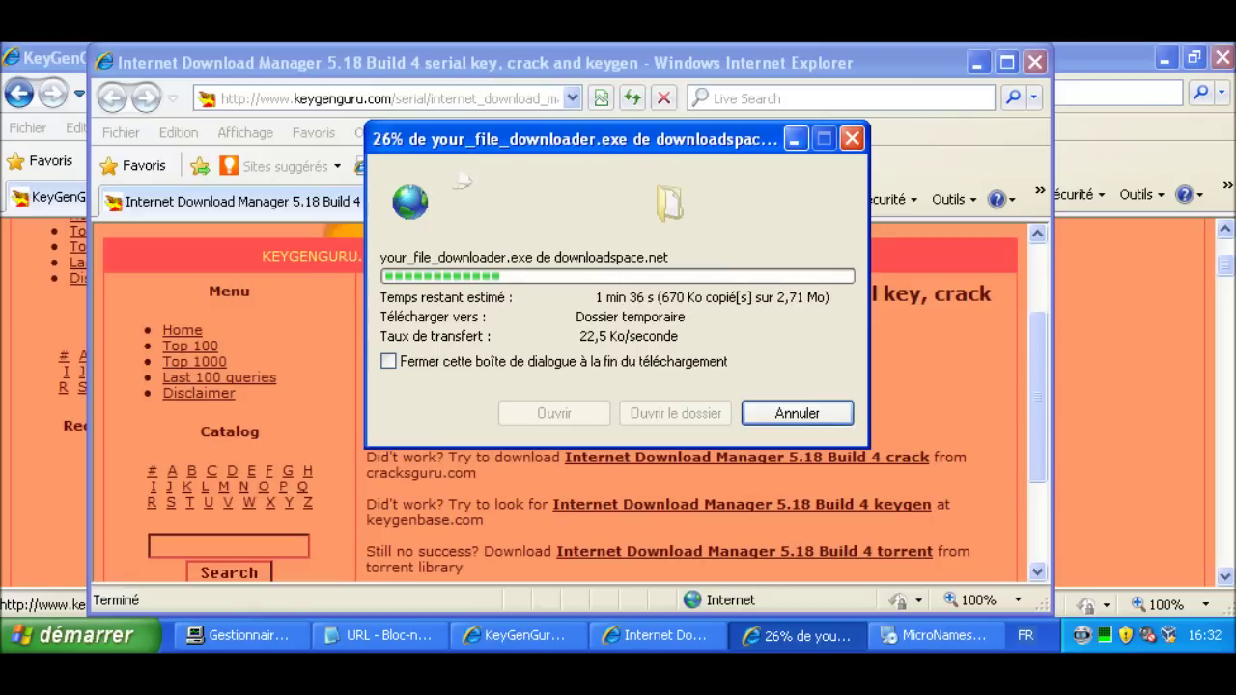
Close the Internet Download Manager page, load cracksguru.com in the remaining browser window and go to its top downloads list
{"action": "left_click", "coordinate": [1035, 62]}
{"action": "left_click", "coordinate": [1222, 58]}
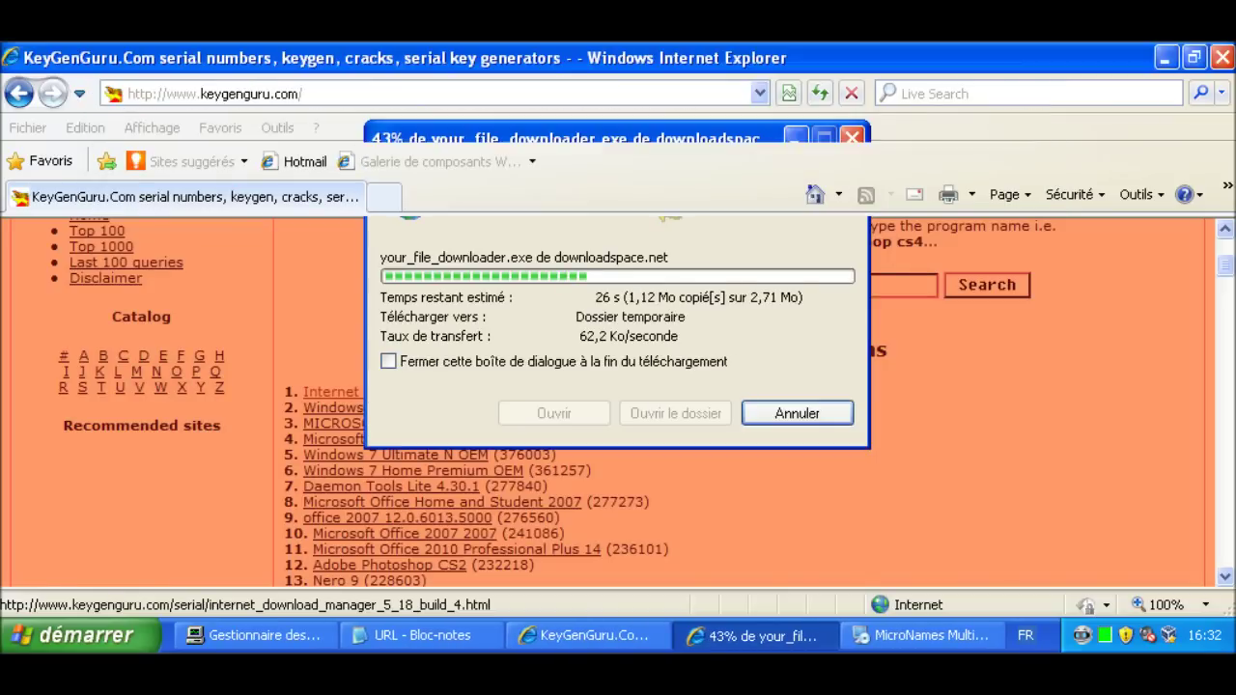
{"action": "key", "text": "alt+d"}
{"action": "type", "text": "cracksguru"}
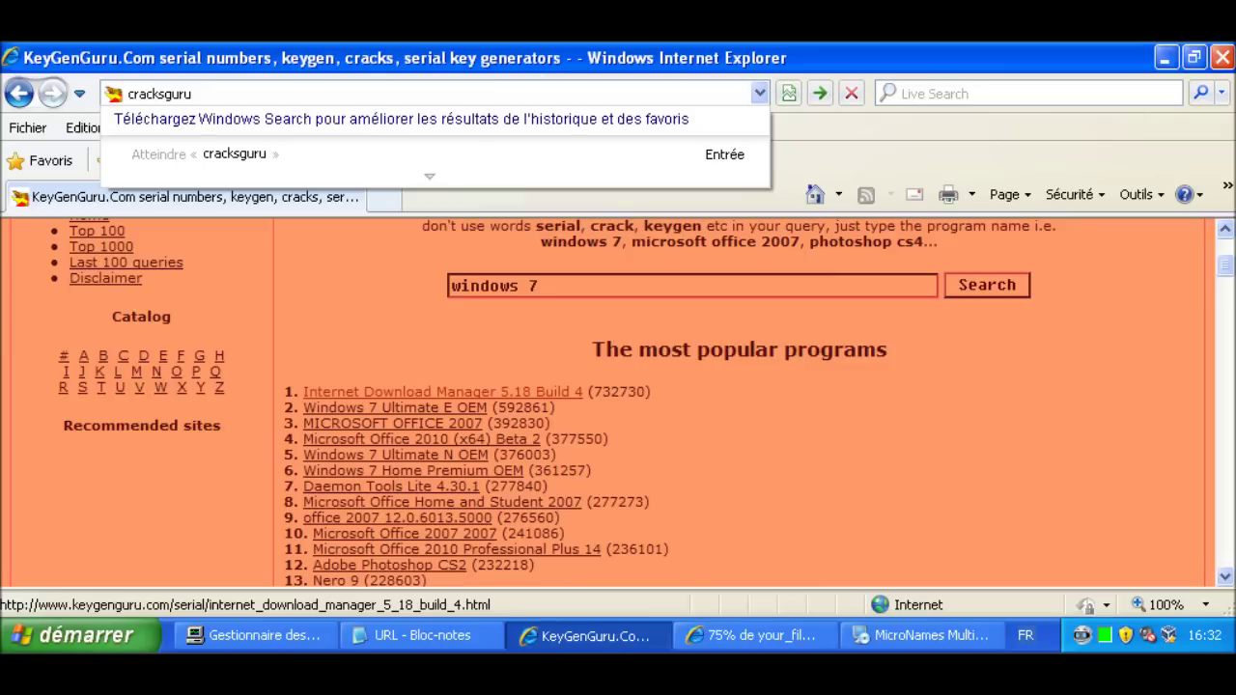
{"action": "type", "text": ".com"}
{"action": "key", "text": "Return"}
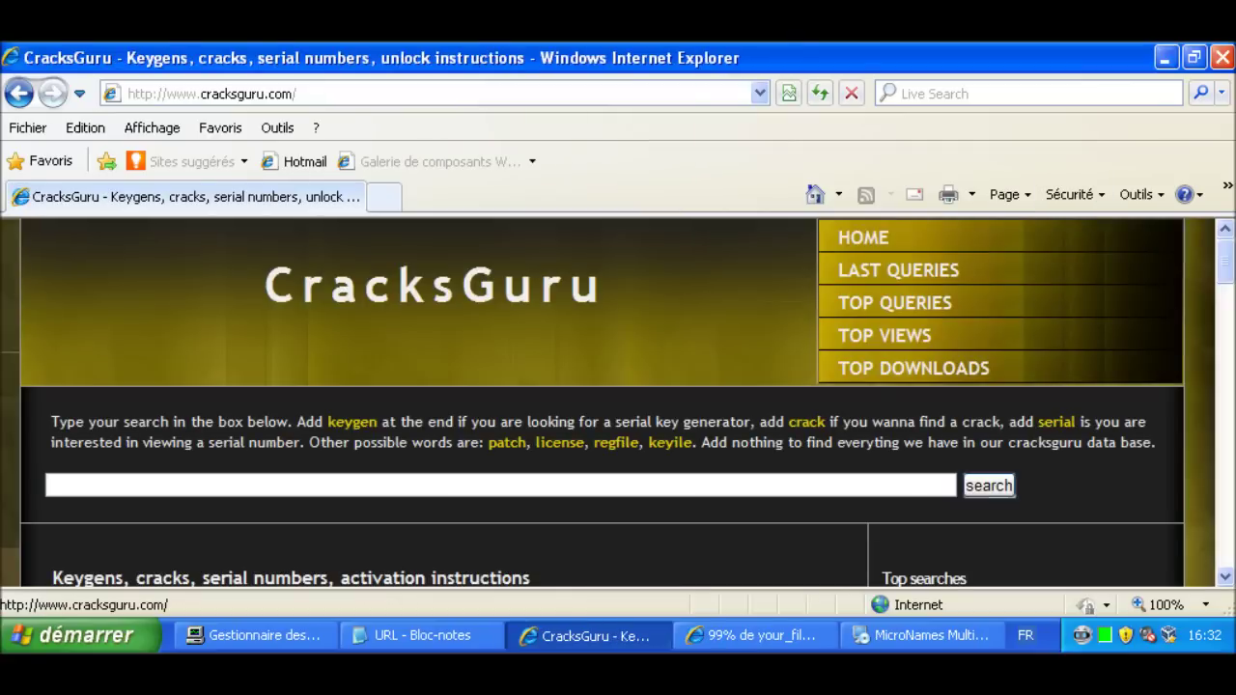
{"action": "scroll", "coordinate": [618, 401], "scroll_direction": "down", "scroll_amount": 5}
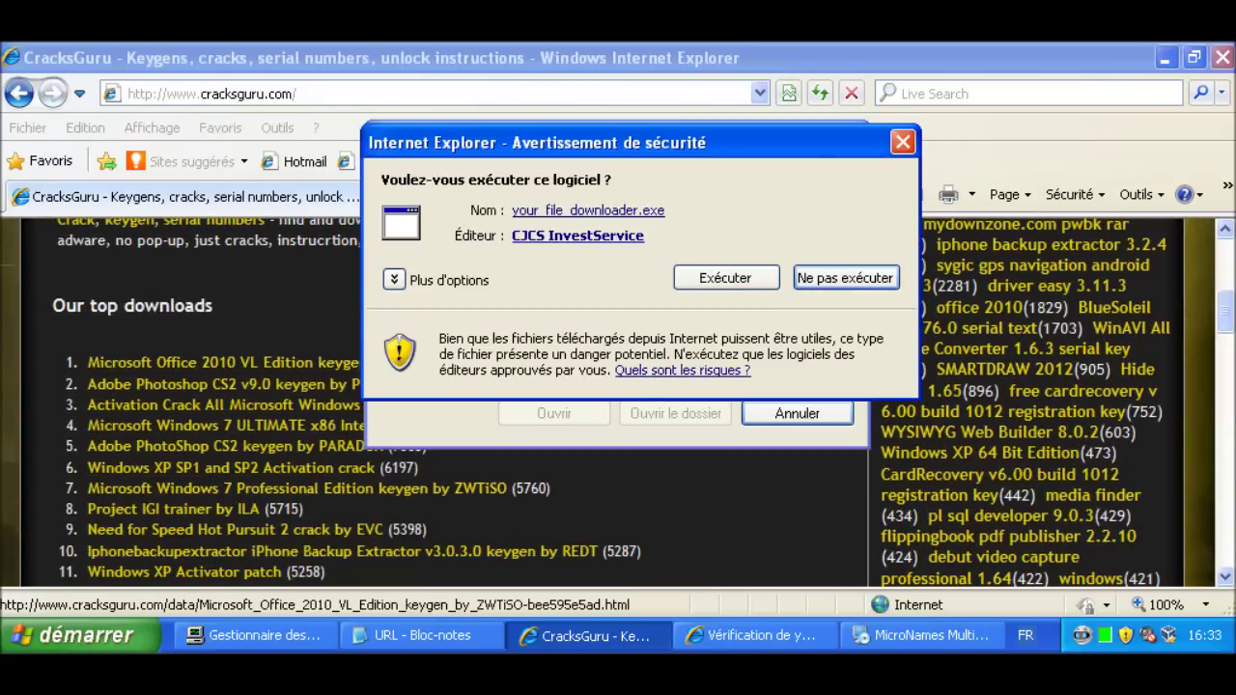
Open the Microsoft Office 2010 VL Edition keygen page from the top downloads and save Microsoft.Office.2010.VL.Editi.keygen.zip to the desktop
{"action": "left_click", "coordinate": [726, 278]}
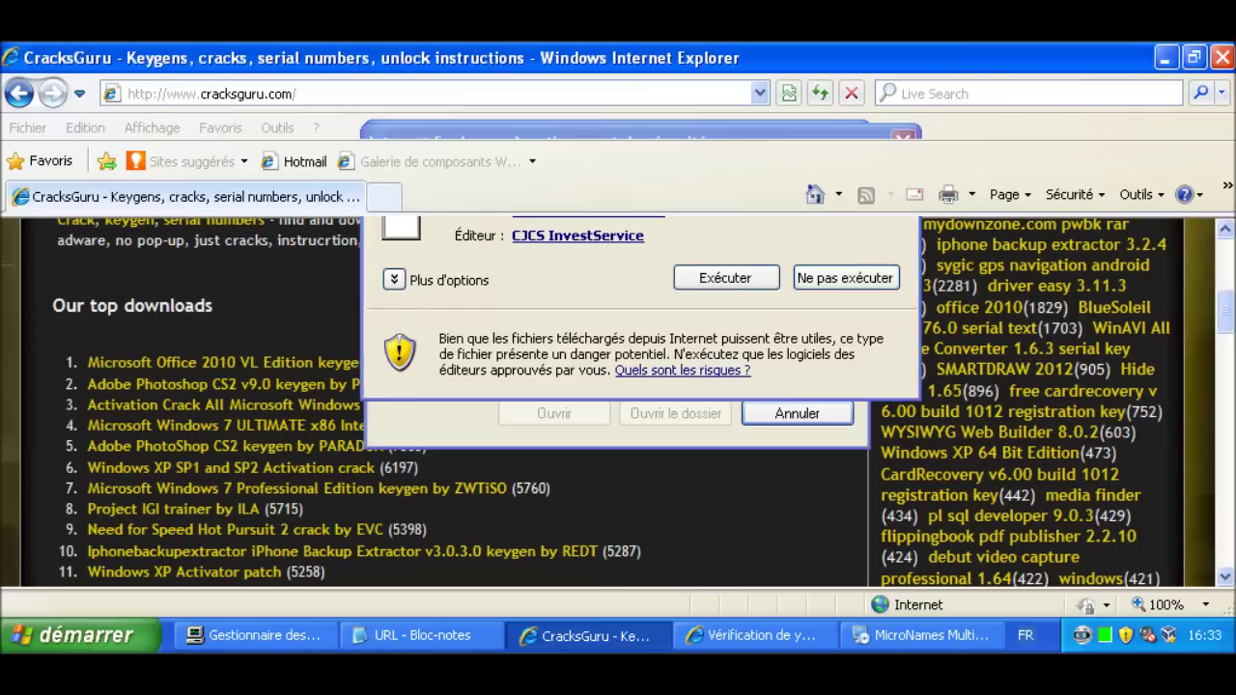
{"action": "left_click", "coordinate": [266, 362]}
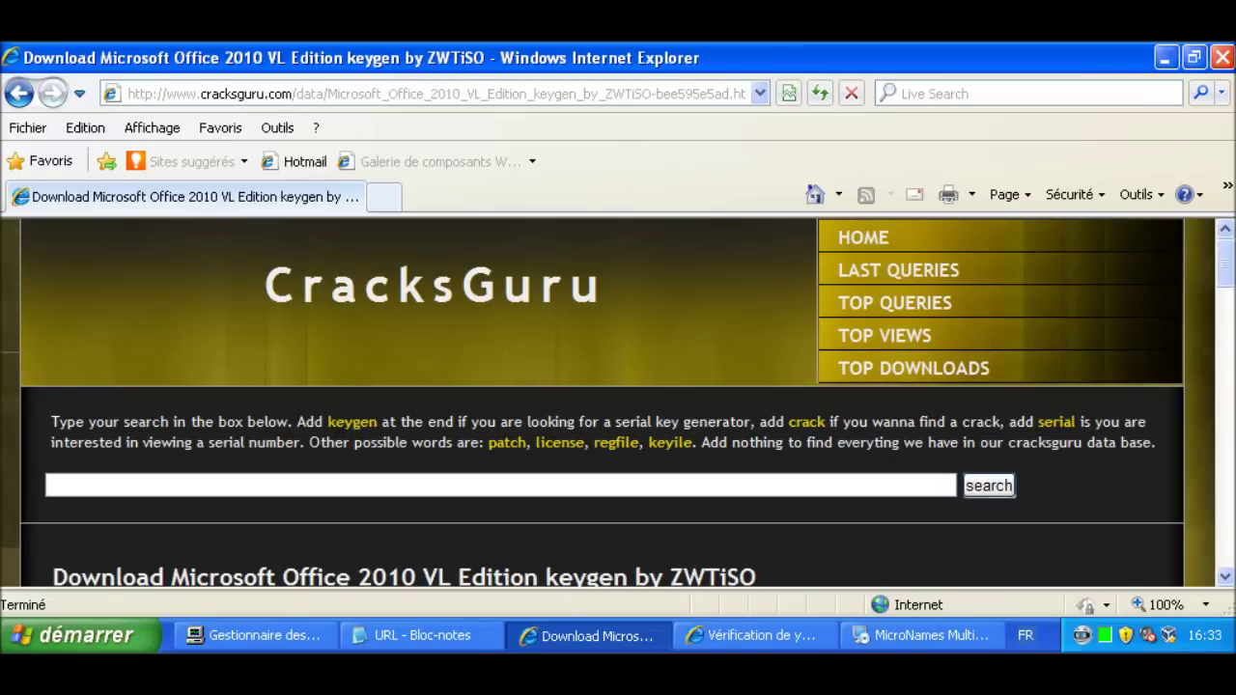
{"action": "scroll", "coordinate": [618, 402], "scroll_direction": "down", "scroll_amount": 4}
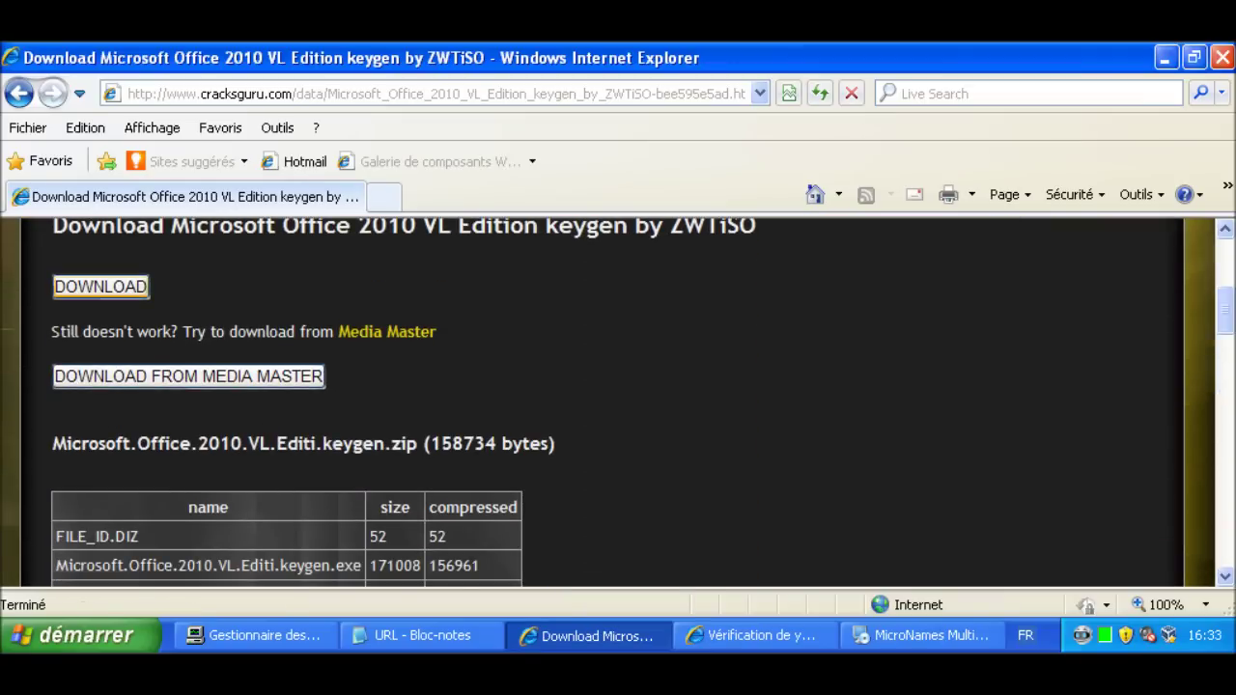
{"action": "left_click", "coordinate": [100, 286]}
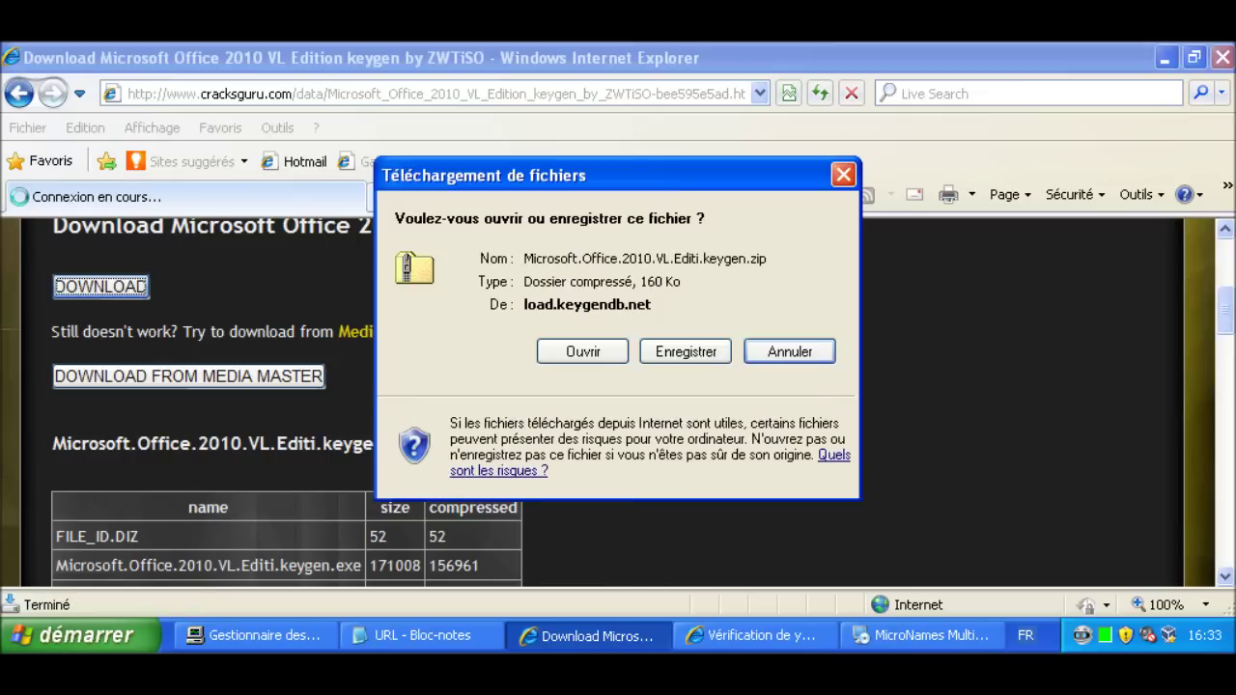
{"action": "key", "text": "Return"}
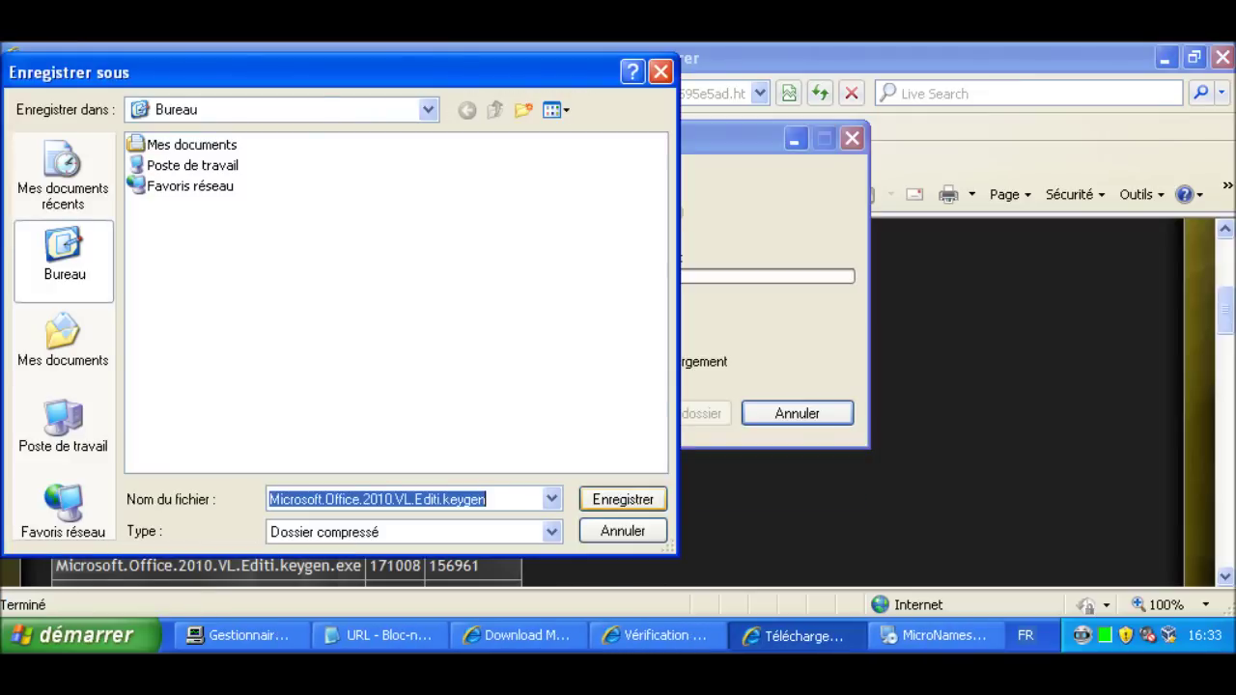
{"action": "key", "text": "Return"}
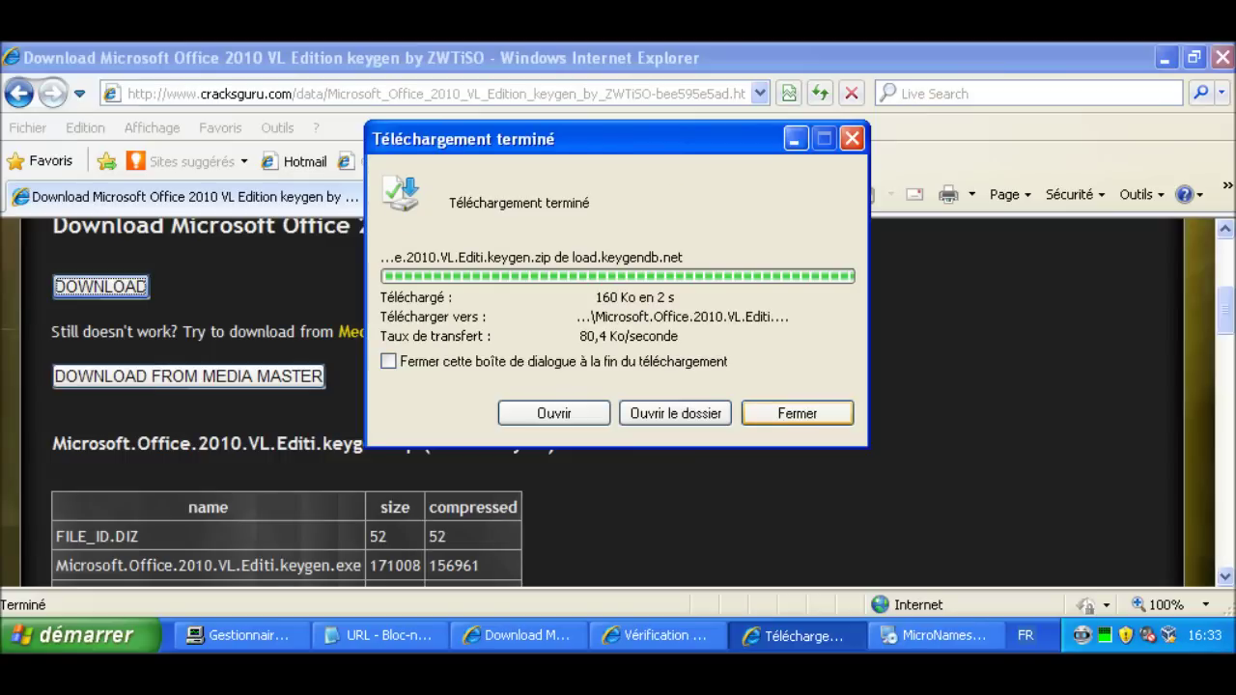
{"action": "key", "text": "Return"}
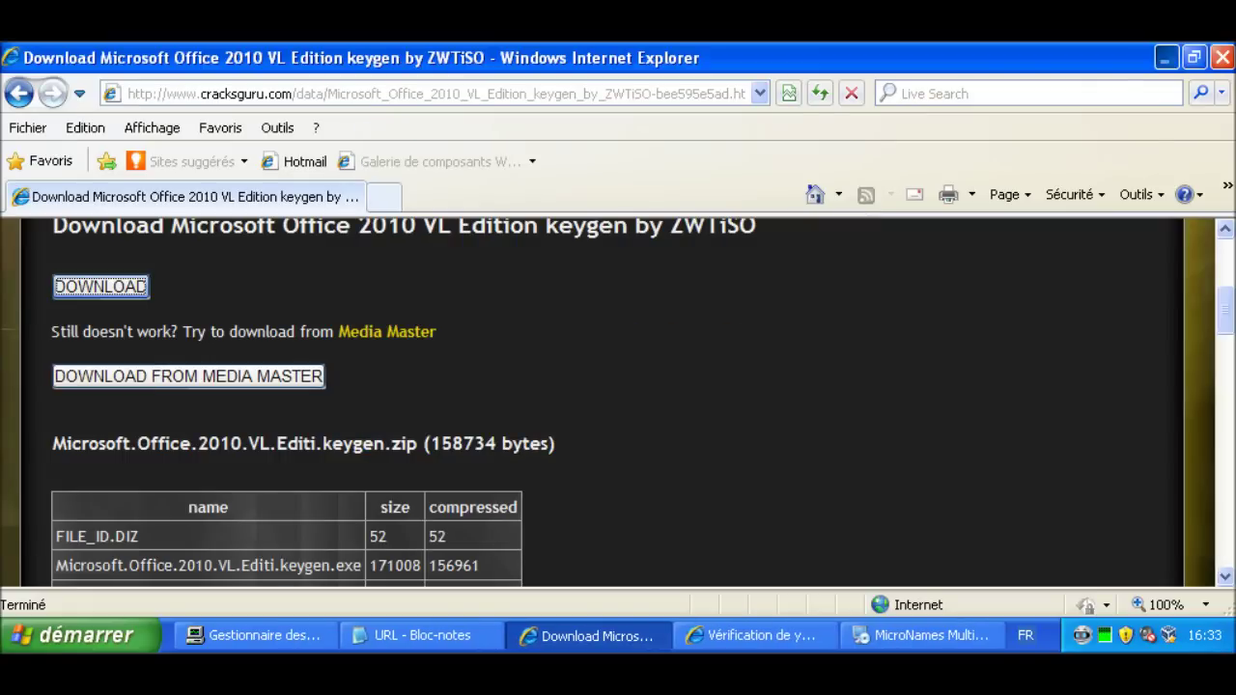
Minimize the browser, copy the keygen executable from the downloaded zip to the desktop and close the archive window
{"action": "left_click", "coordinate": [1166, 58]}
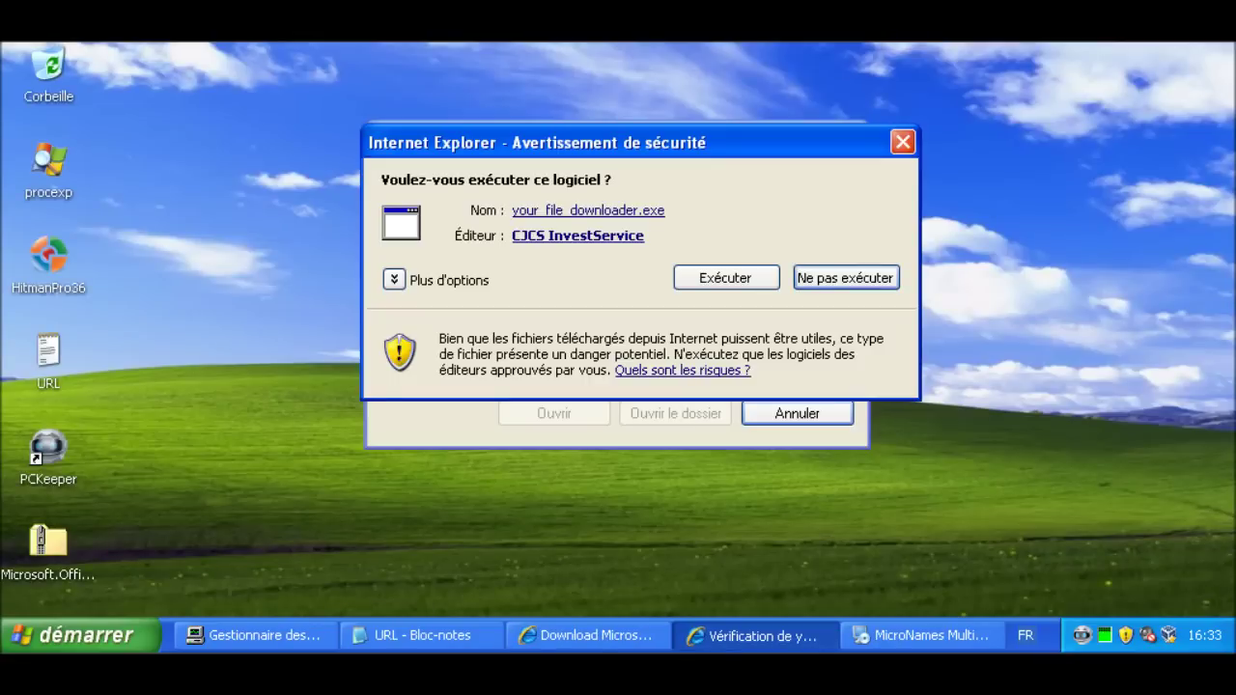
{"action": "left_click", "coordinate": [48, 542]}
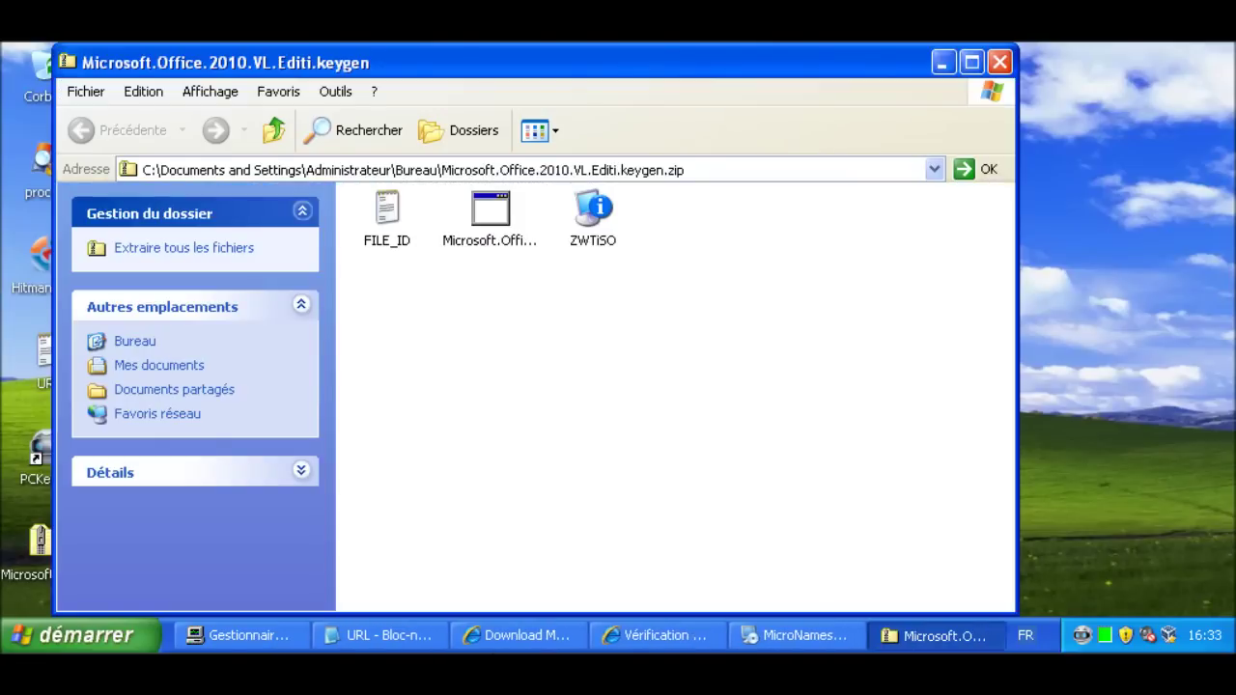
{"action": "left_click_drag", "start_coordinate": [541, 63], "coordinate": [745, 53]}
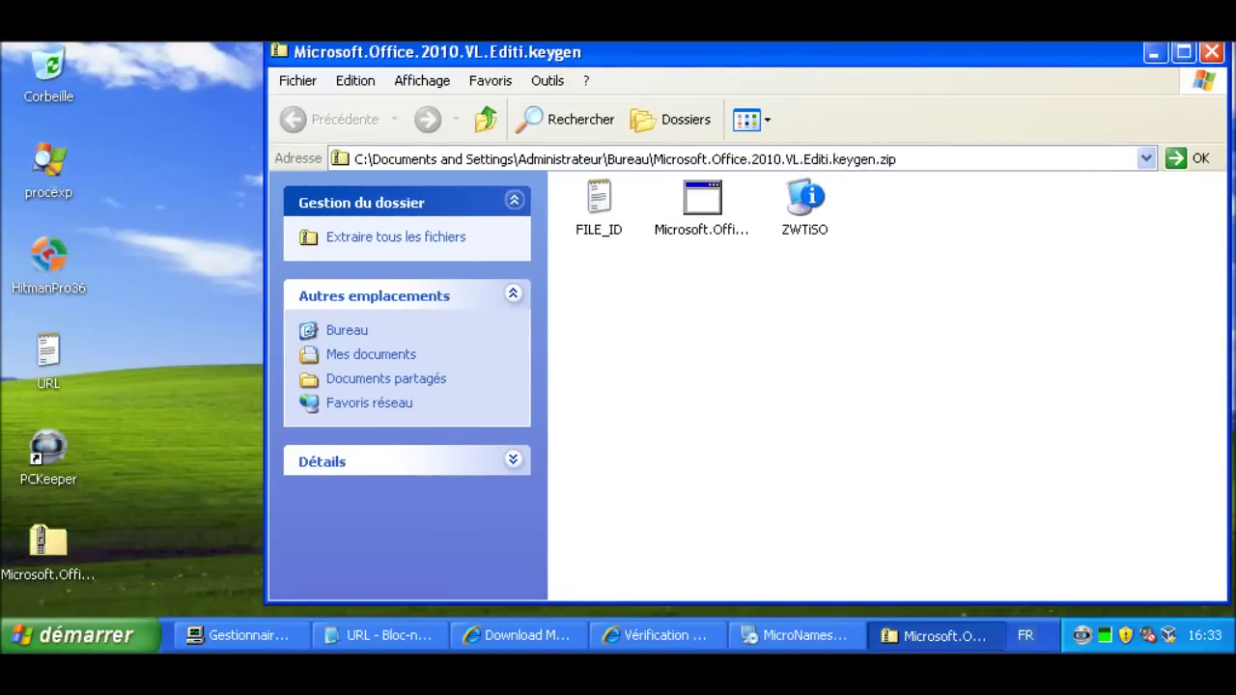
{"action": "left_click", "coordinate": [702, 201]}
{"action": "left_click_drag", "start_coordinate": [703, 198], "coordinate": [160, 386]}
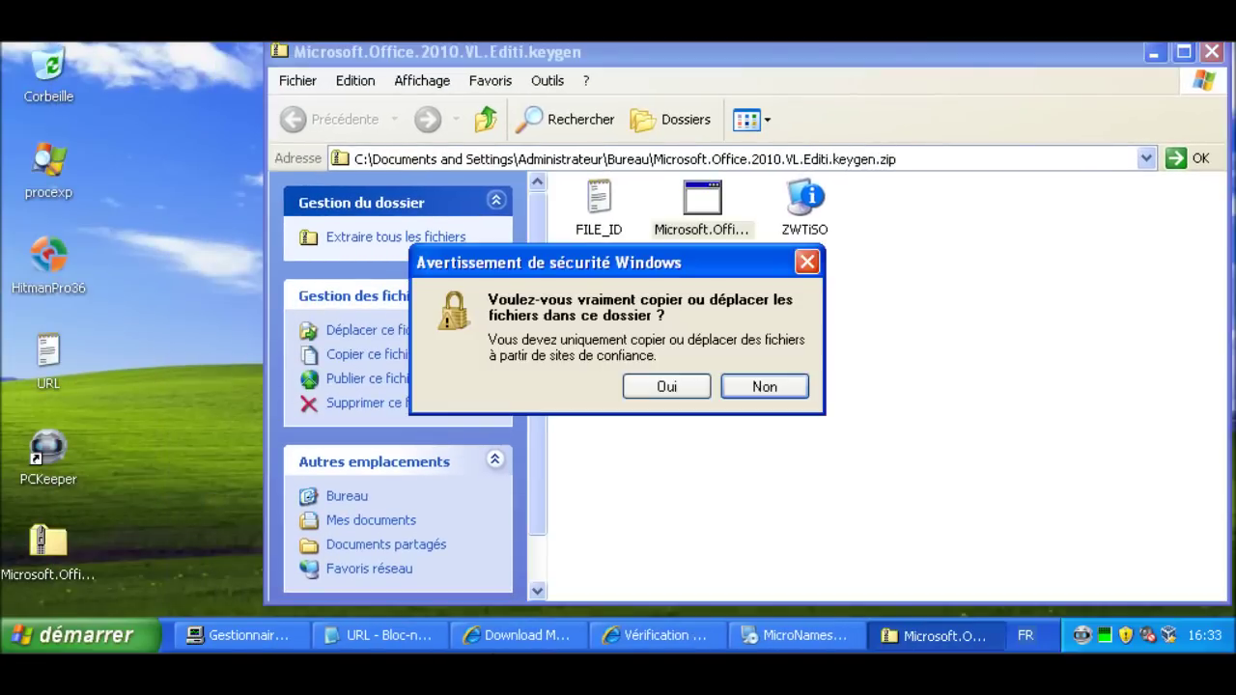
{"action": "left_click", "coordinate": [666, 386]}
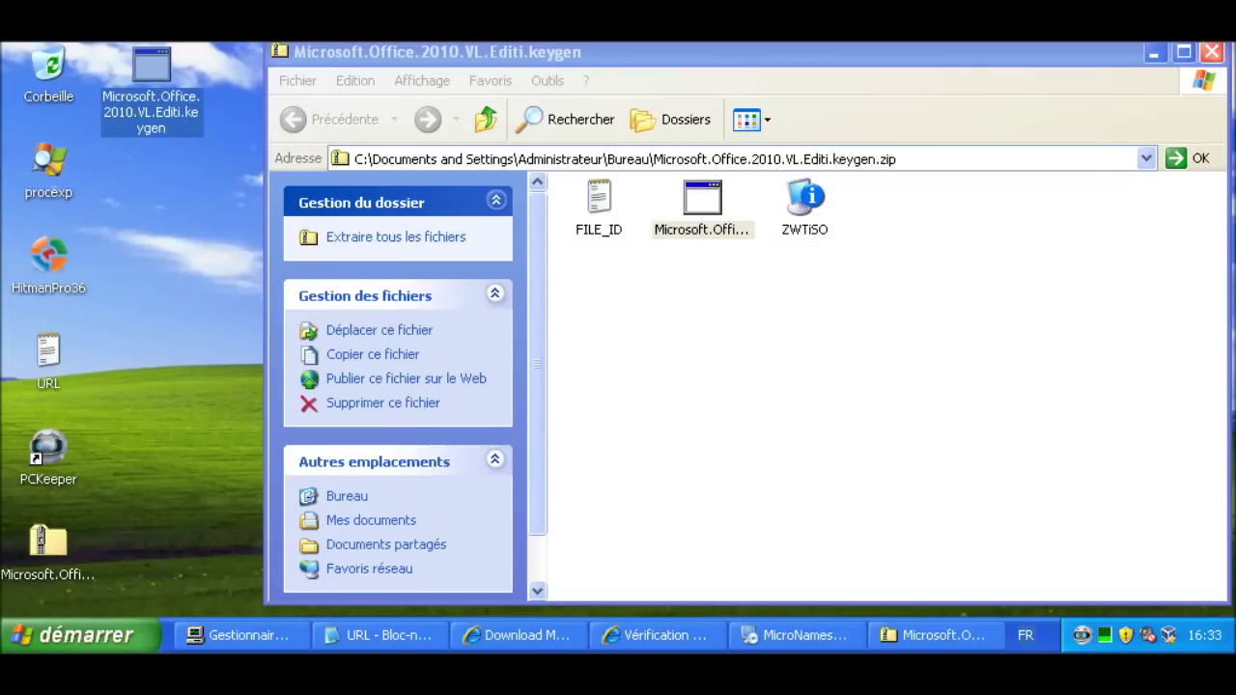
{"action": "key", "text": "alt+Tab"}
{"action": "key", "text": "alt+F4"}
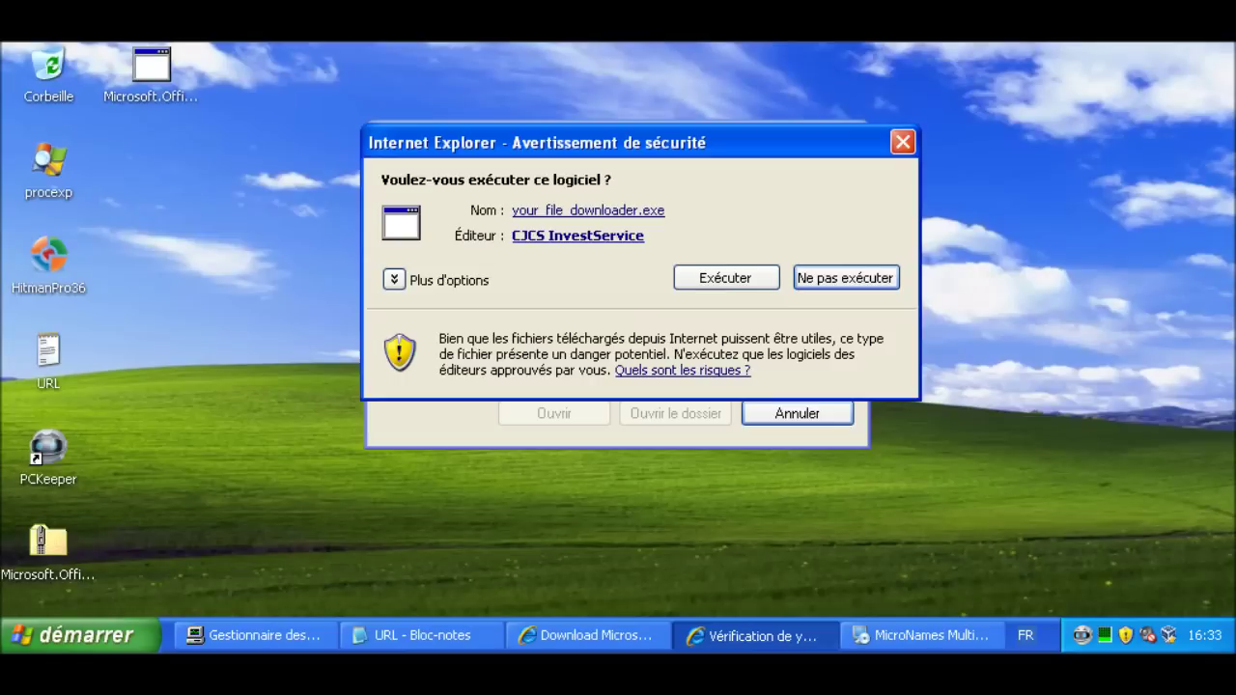
Run the extracted keygen from the desktop, bring up Windows Task Manager and allow your_file_downloader.exe to execute
{"action": "left_click", "coordinate": [151, 68]}
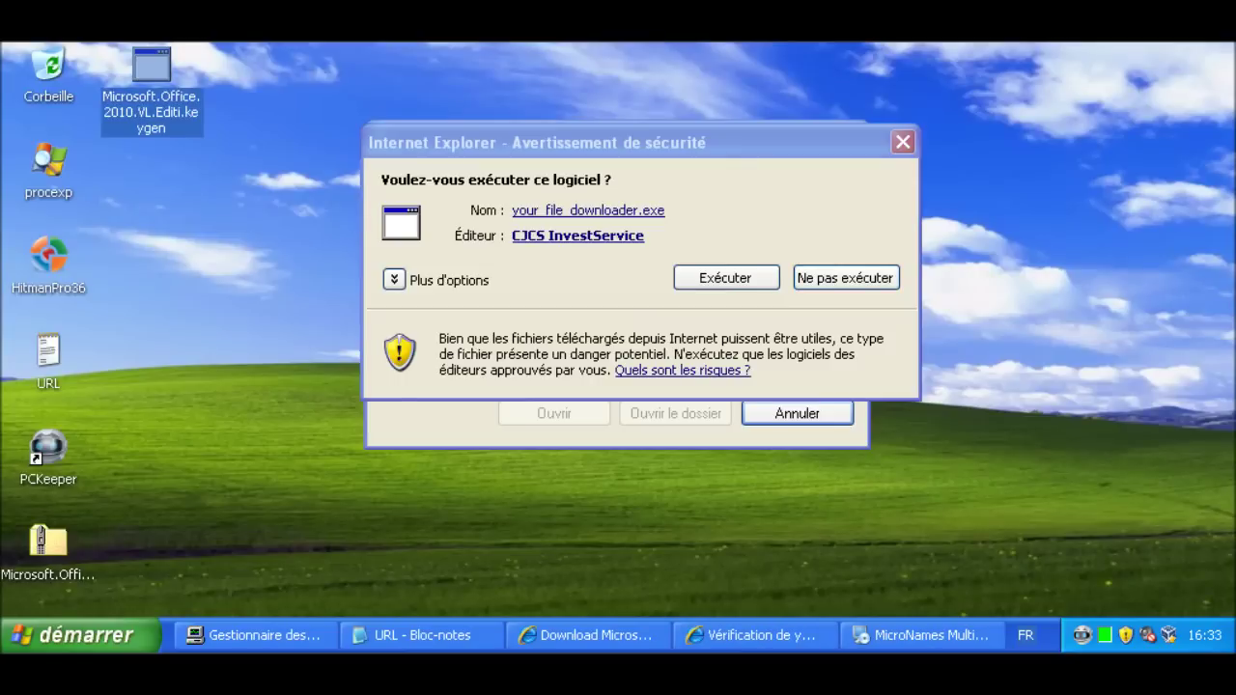
{"action": "left_click", "coordinate": [255, 635]}
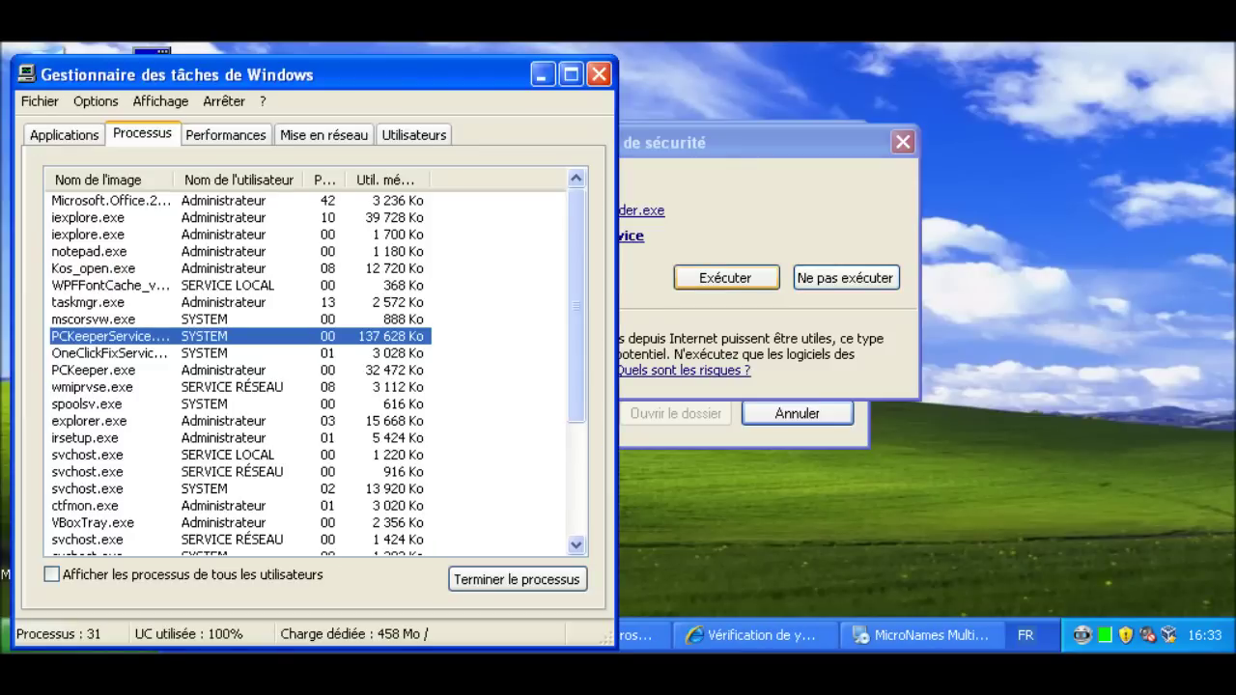
{"action": "left_click", "coordinate": [726, 278]}
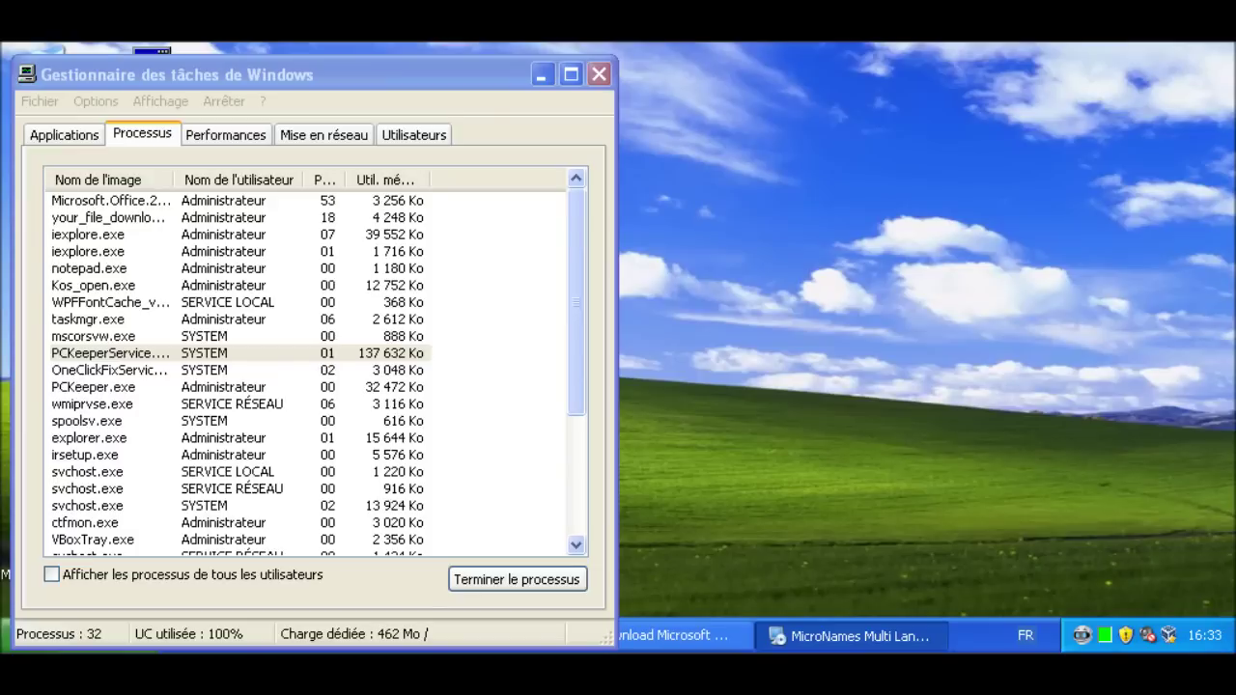
Examine the keygen, your_file_downloader.exe and Kos_open.exe processes in Windows Task Manager
{"action": "left_click", "coordinate": [110, 201]}
{"action": "left_click", "coordinate": [108, 218]}
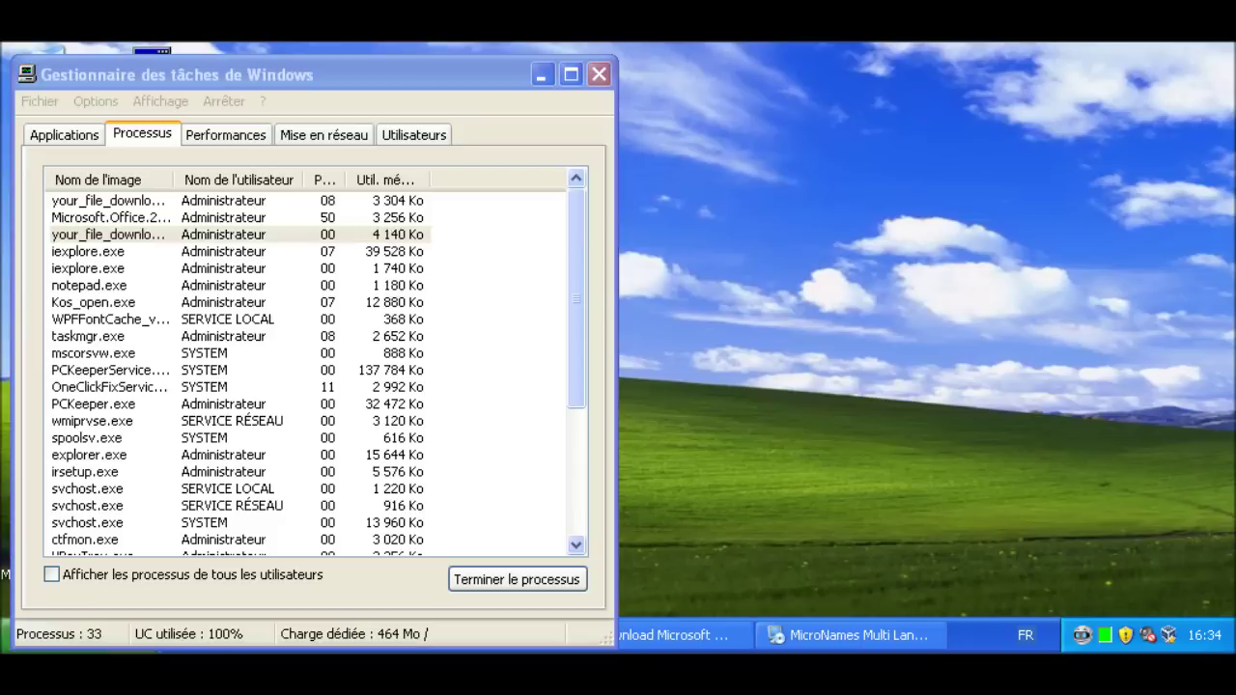
{"action": "left_click", "coordinate": [111, 217]}
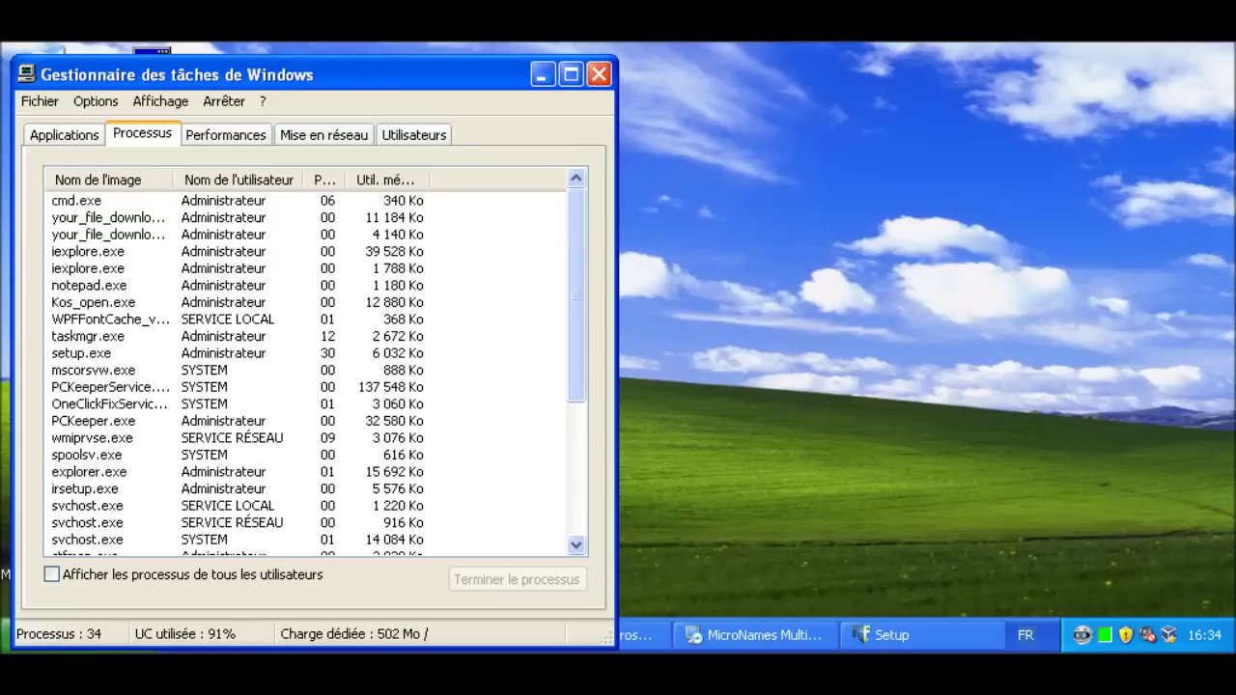
{"action": "left_click", "coordinate": [94, 302]}
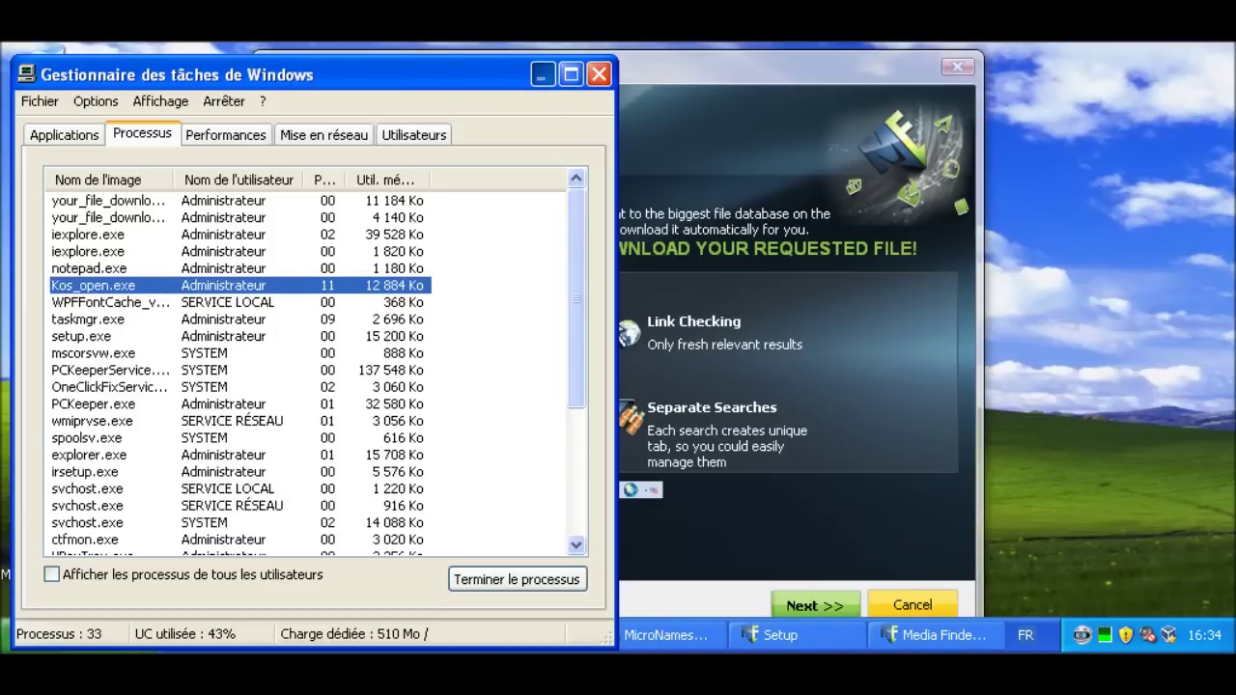
Minimize Windows Task Manager and install Media Finder, accepting the Claro Toolbar options and the SpeedUpMyPC application
{"action": "left_click", "coordinate": [543, 75]}
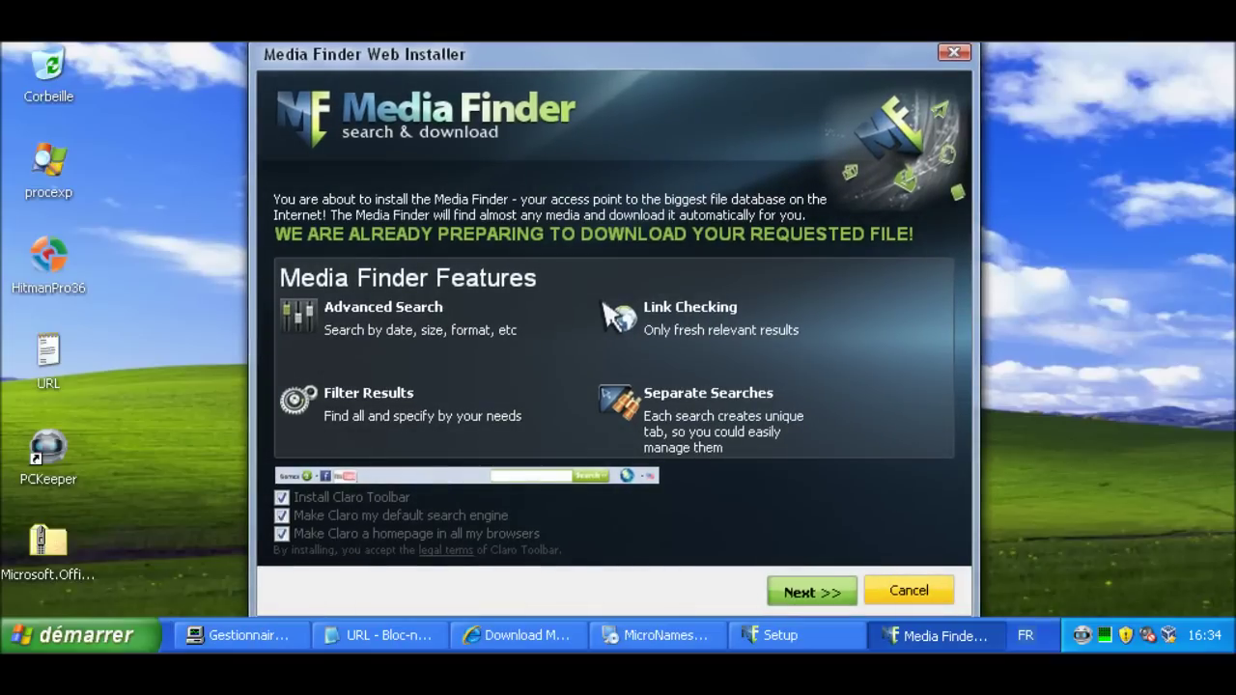
{"action": "key", "text": "Return"}
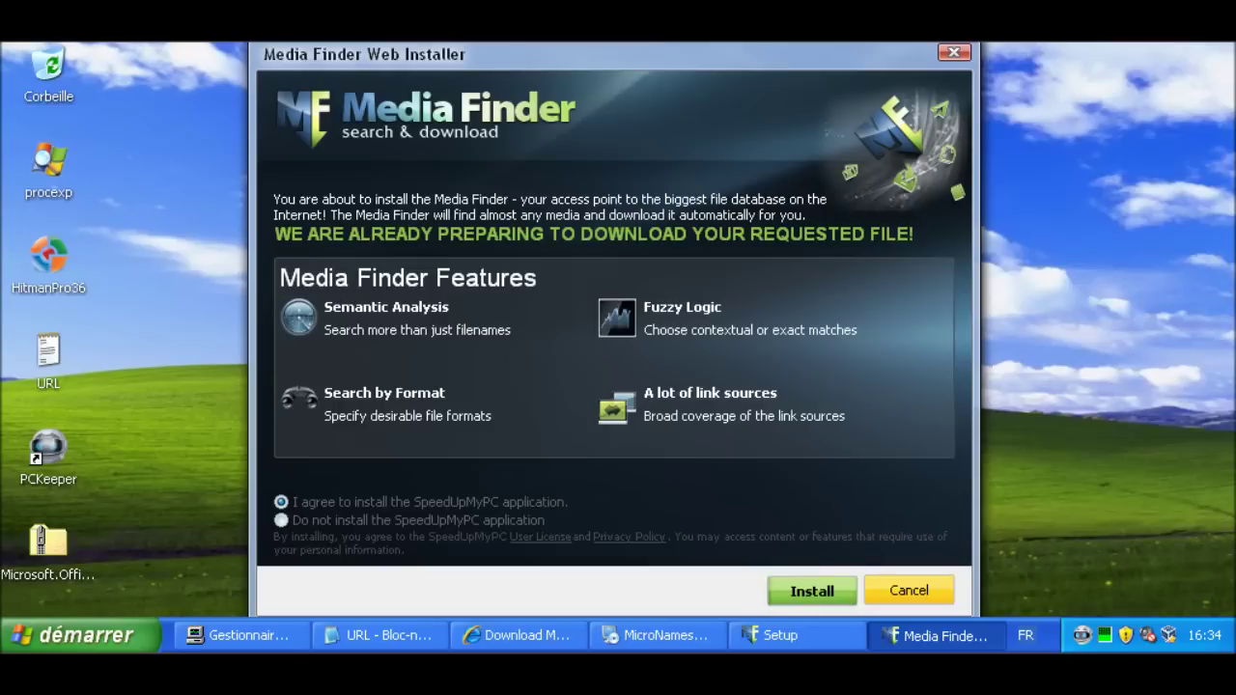
{"action": "key", "text": "Return"}
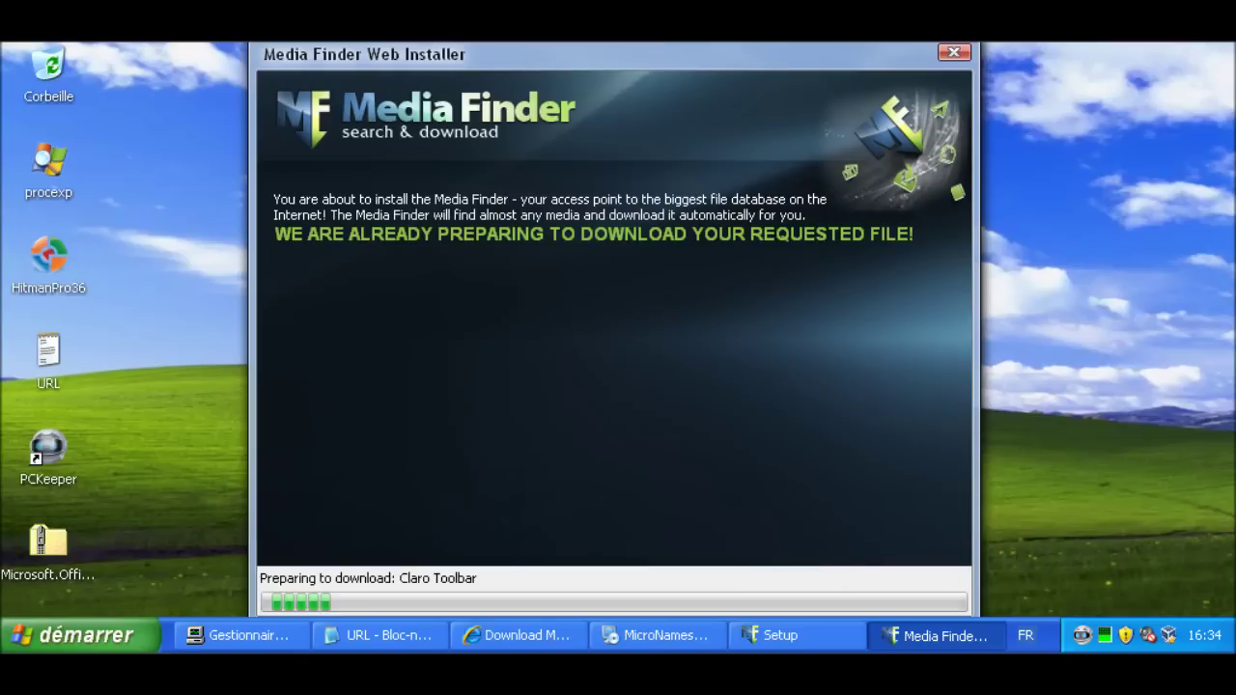